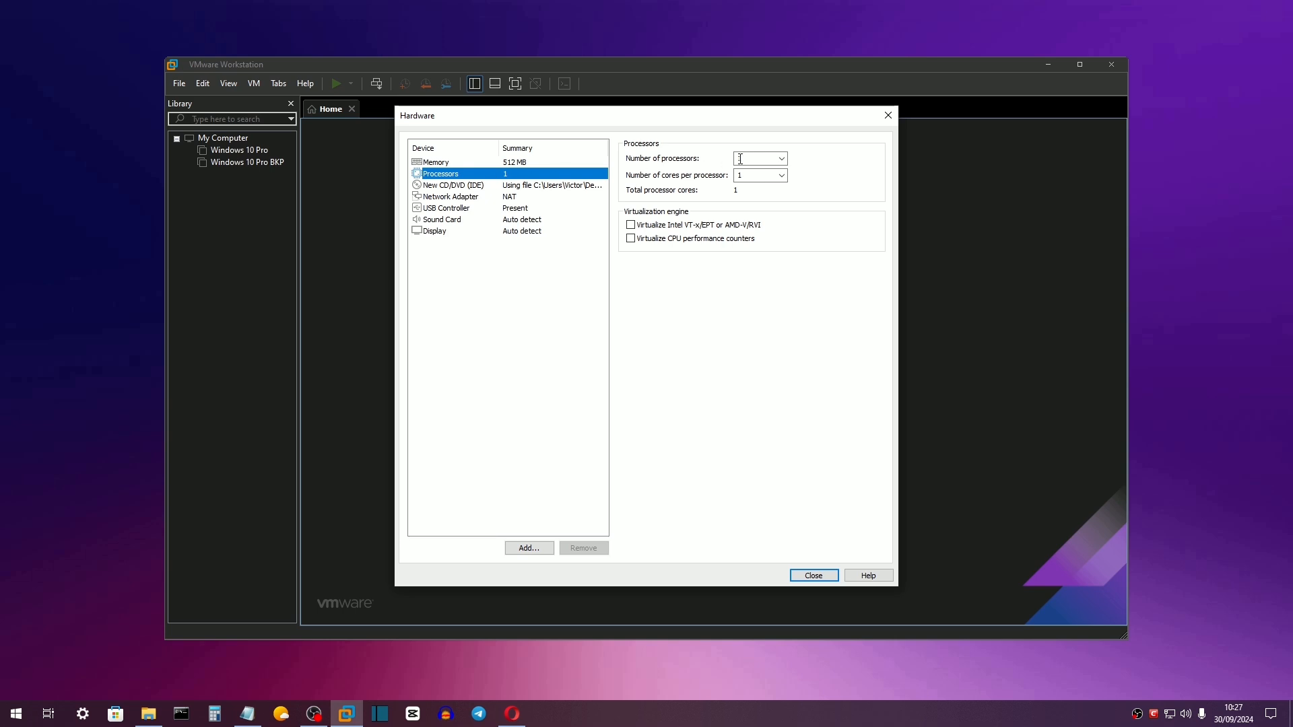
Check the new VM's CD/DVD drive settings, which point at win98se.iso.
left_click(521, 188)
Review the Display settings, close Hardware, and finish the wizard to create the Windows 98 VM.
left_click(502, 233)
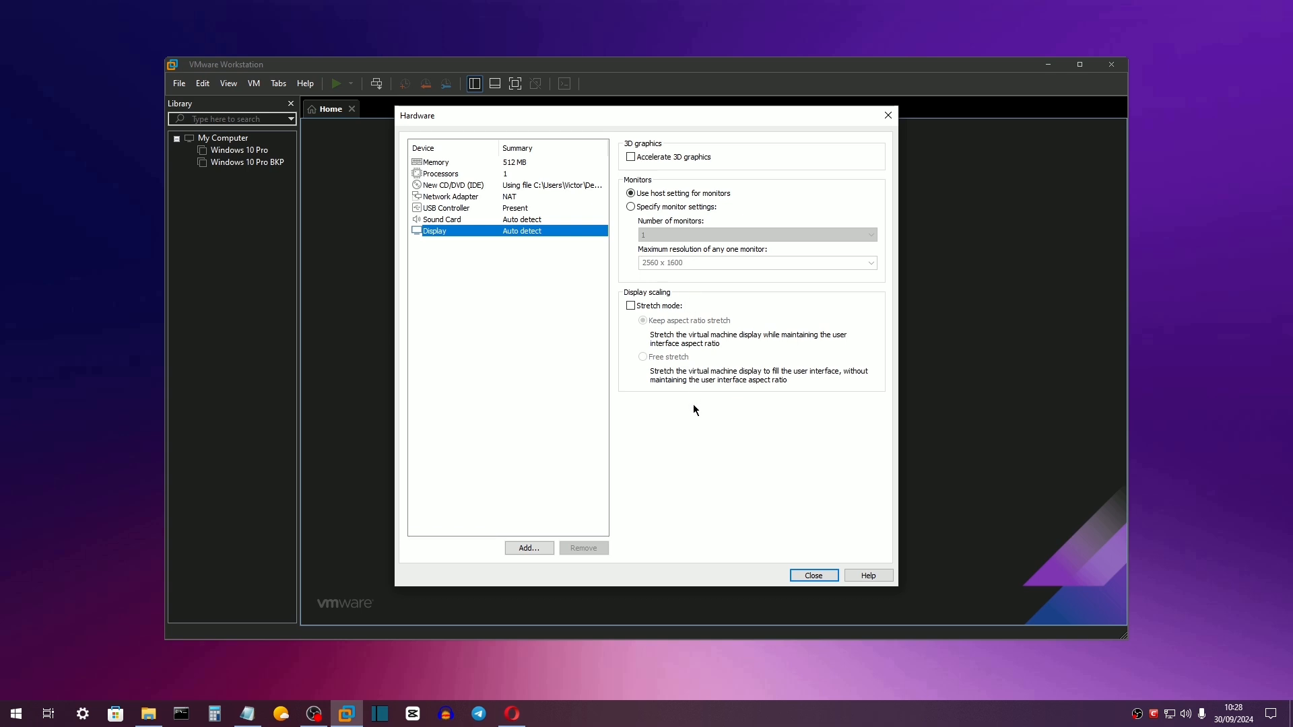
left_click(801, 574)
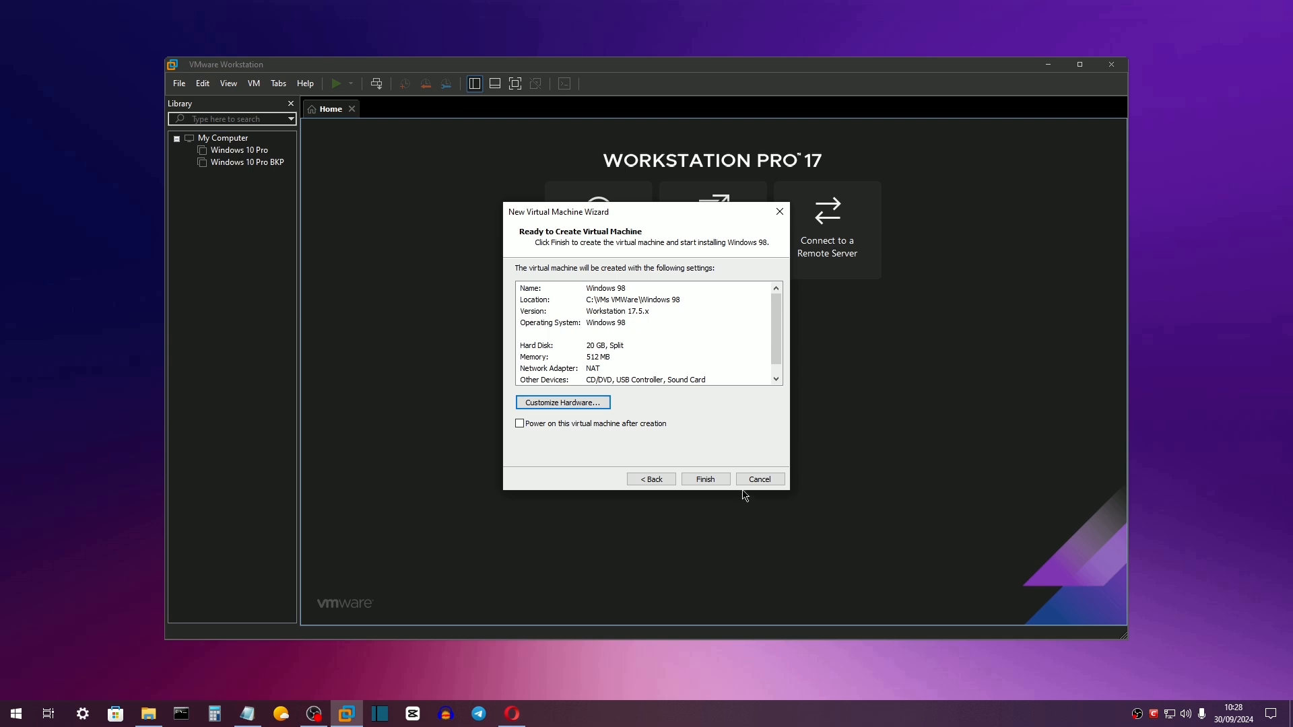
left_click(716, 480)
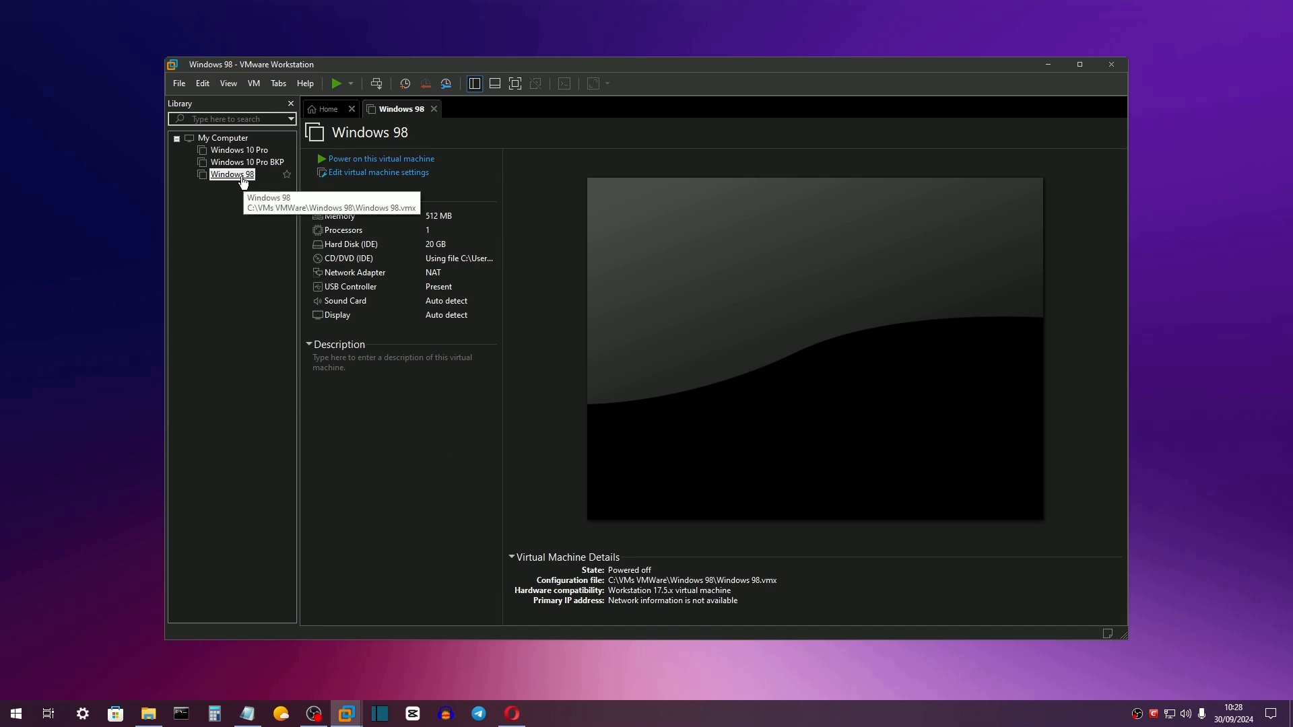
Start a hardware compatibility change for the Windows 98 VM, then cancel it.
right_click(243, 182)
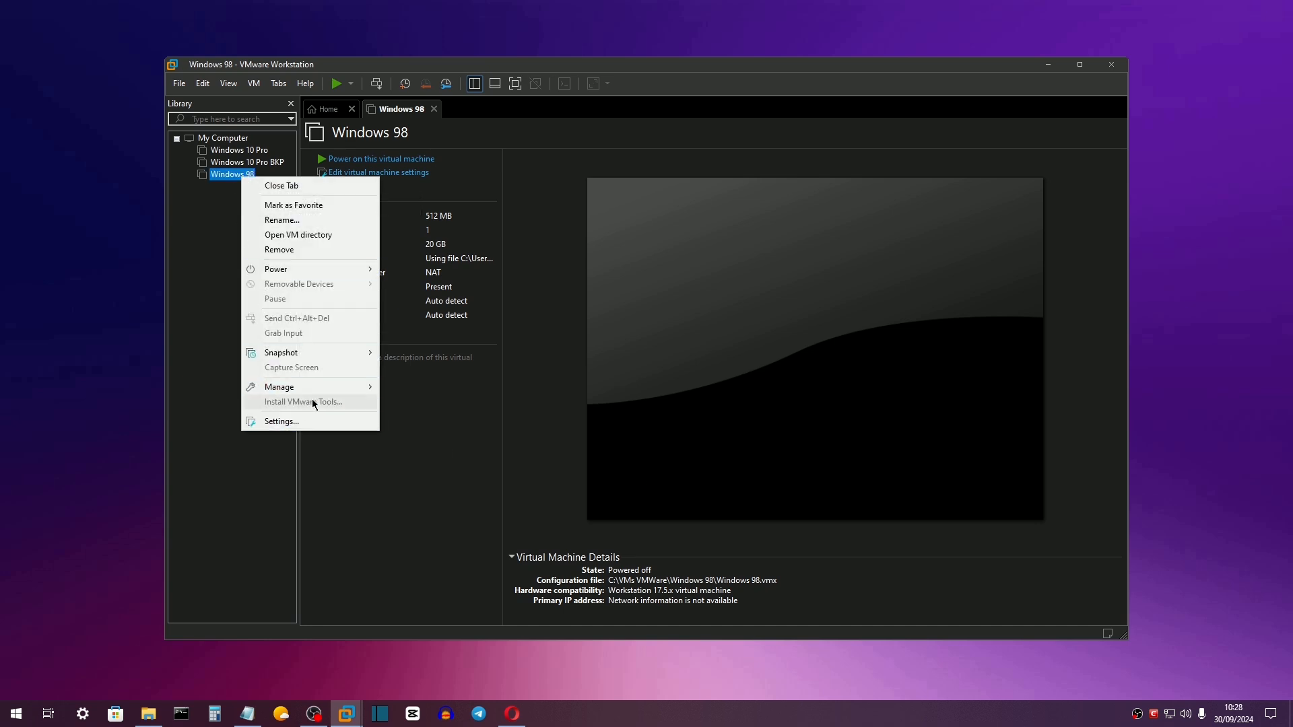
mouse_move(324, 391)
left_click(404, 389)
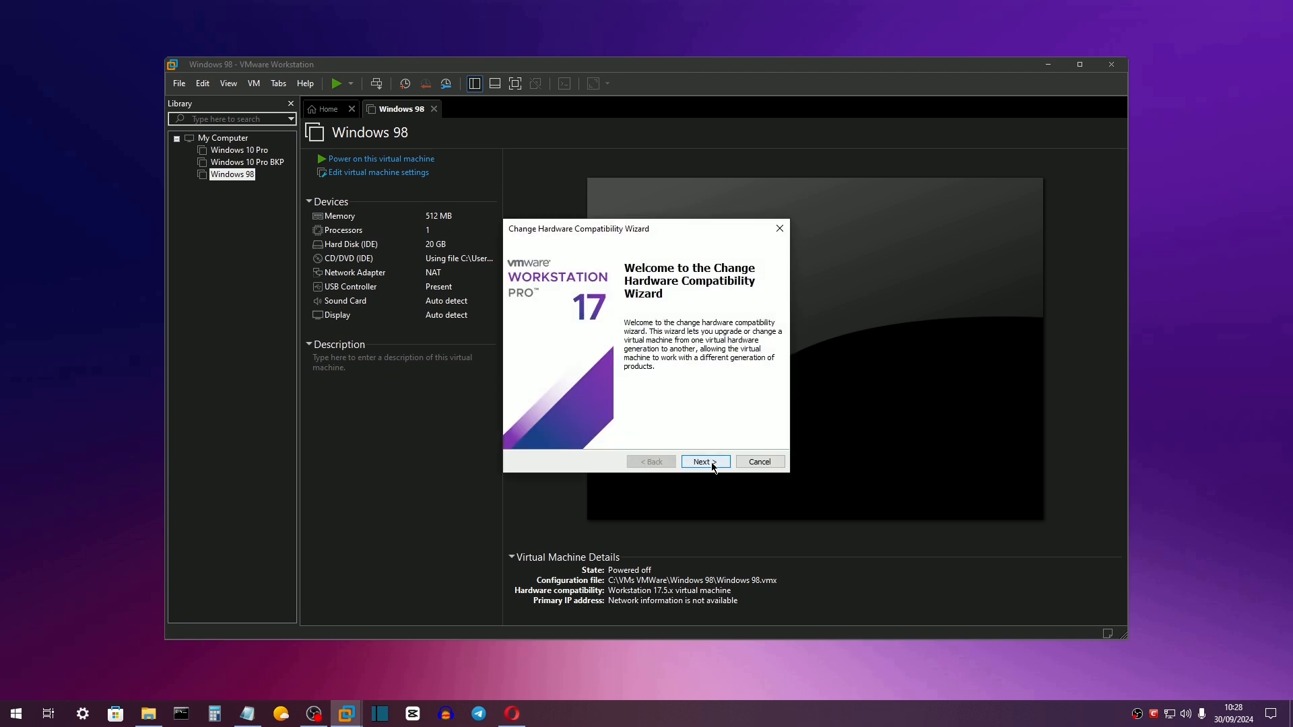
left_click(712, 465)
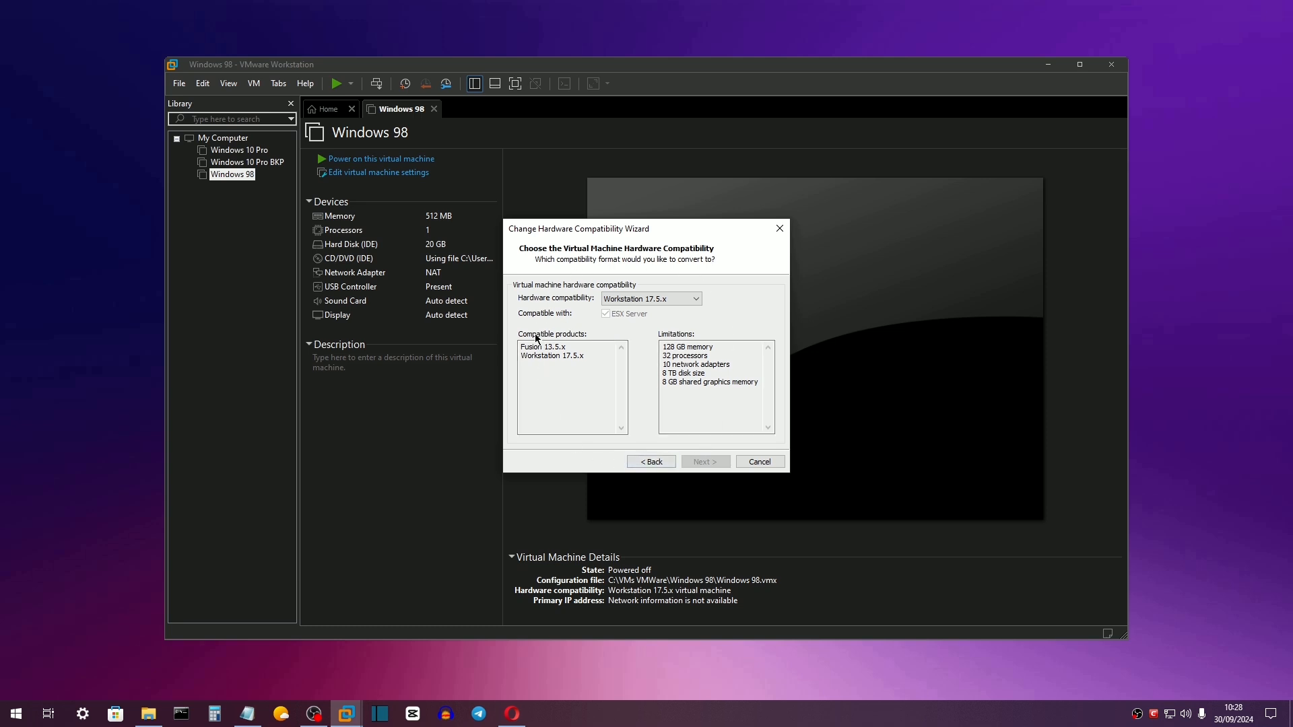
left_click(758, 462)
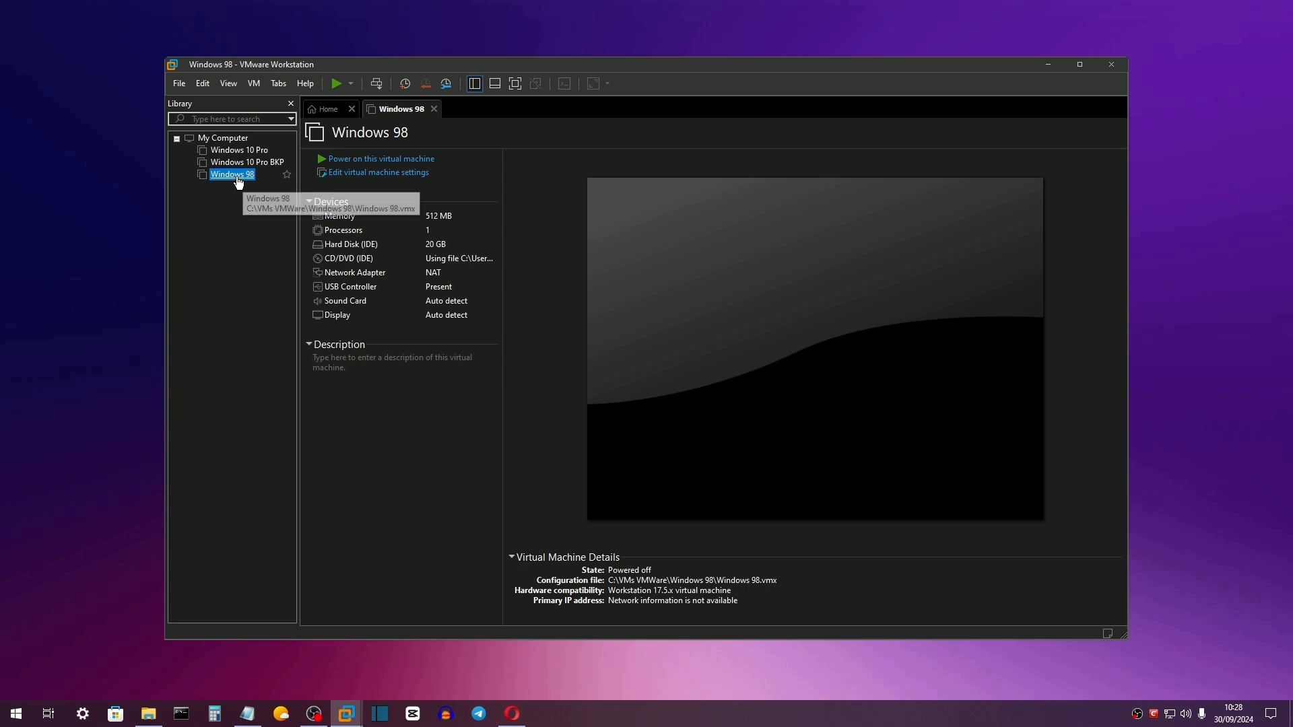
Set the VM's memory to 1 GB in its settings, save, and power it on.
right_click(236, 177)
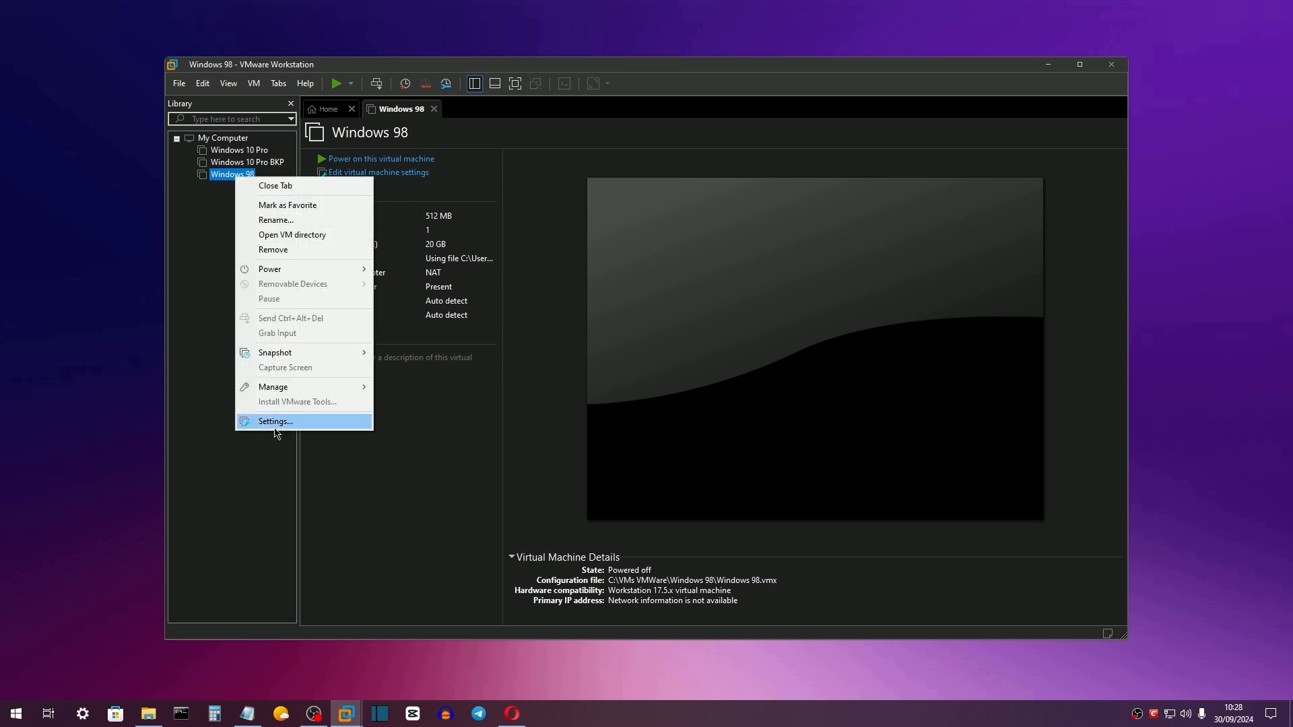
left_click(275, 423)
left_click(664, 301)
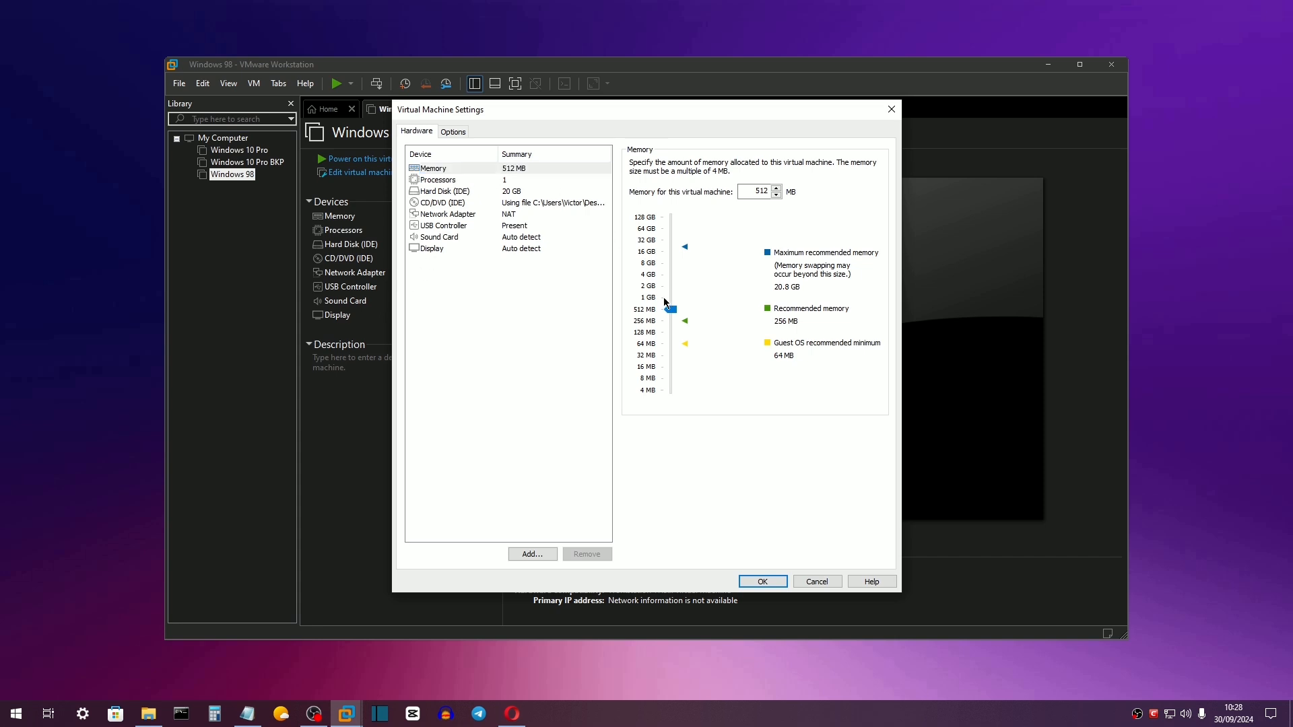
left_click(453, 132)
left_click(447, 306)
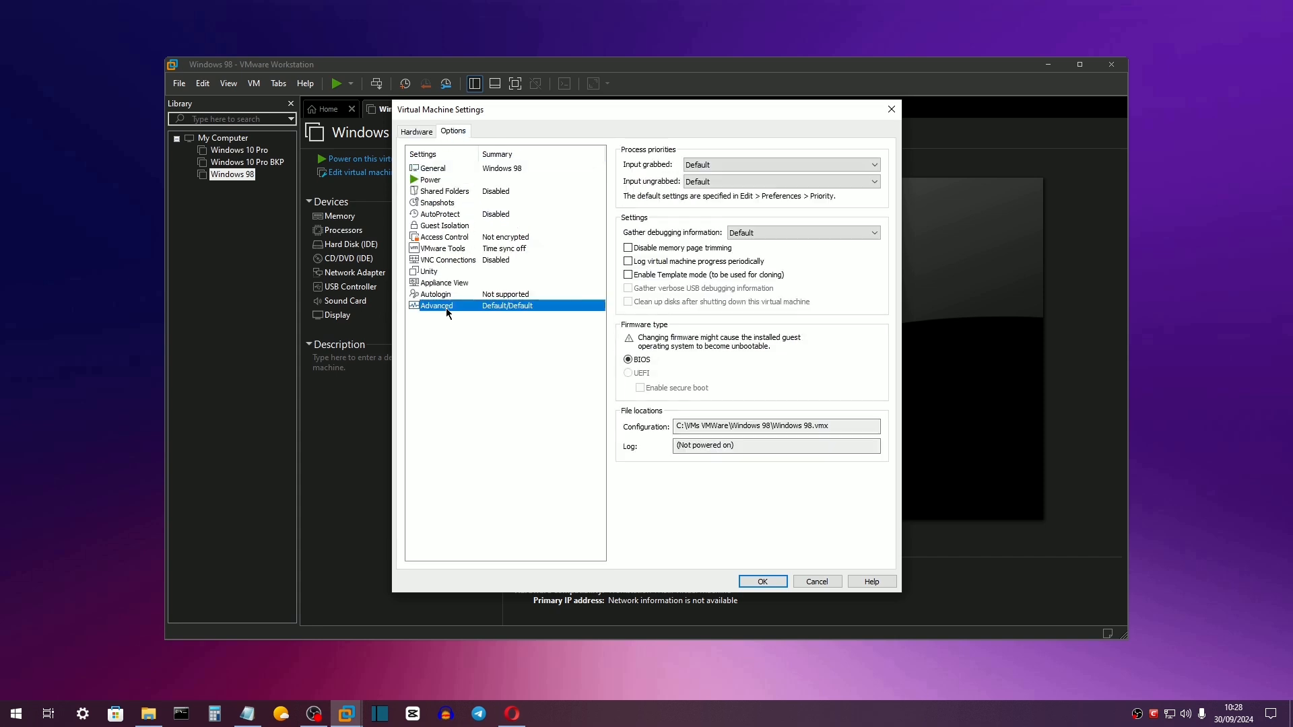
left_click(448, 228)
left_click(767, 583)
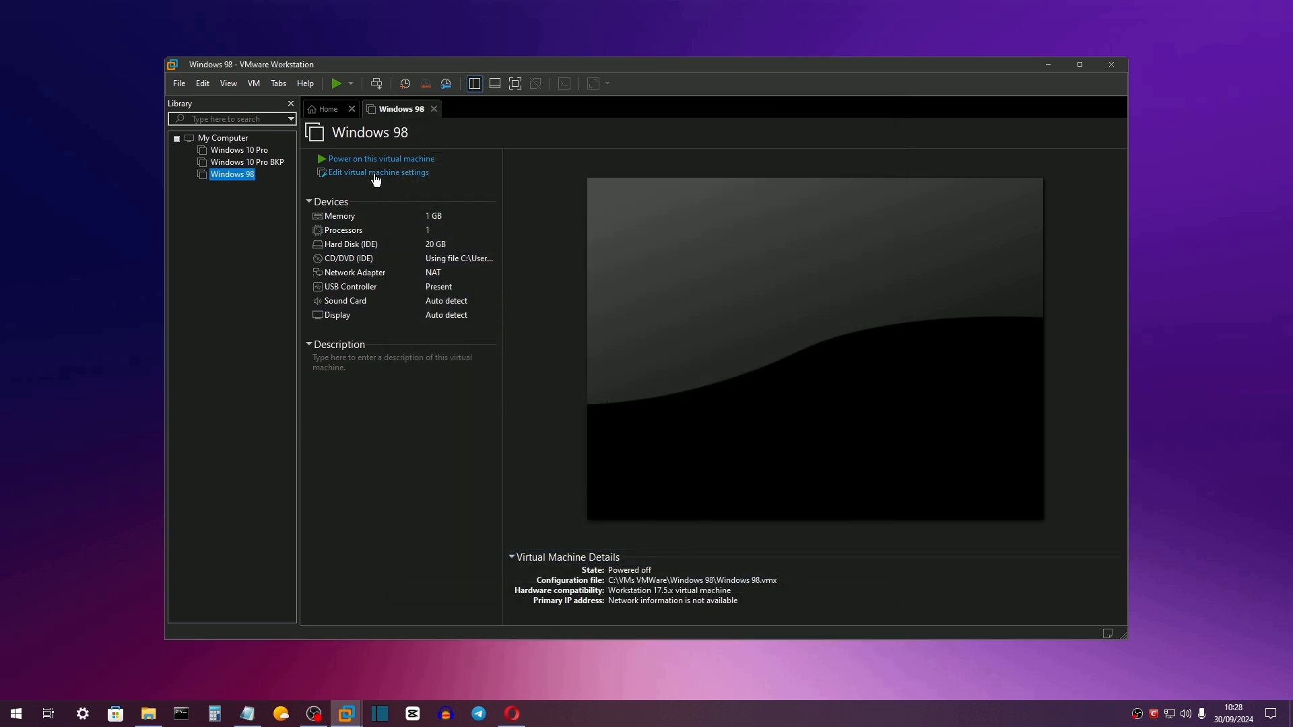
left_click(376, 160)
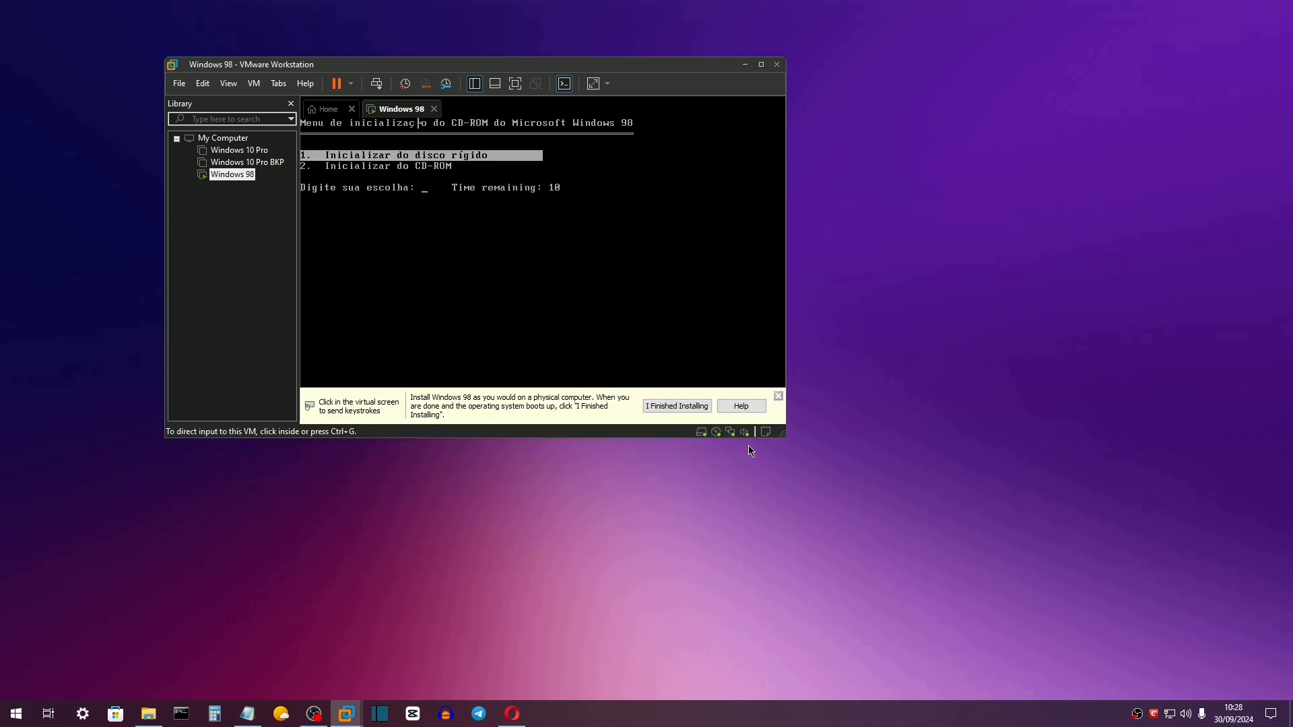
Enlarge the VMware window and boot the VM from CD-ROM (option 2).
left_click_drag(785, 437, 1131, 635)
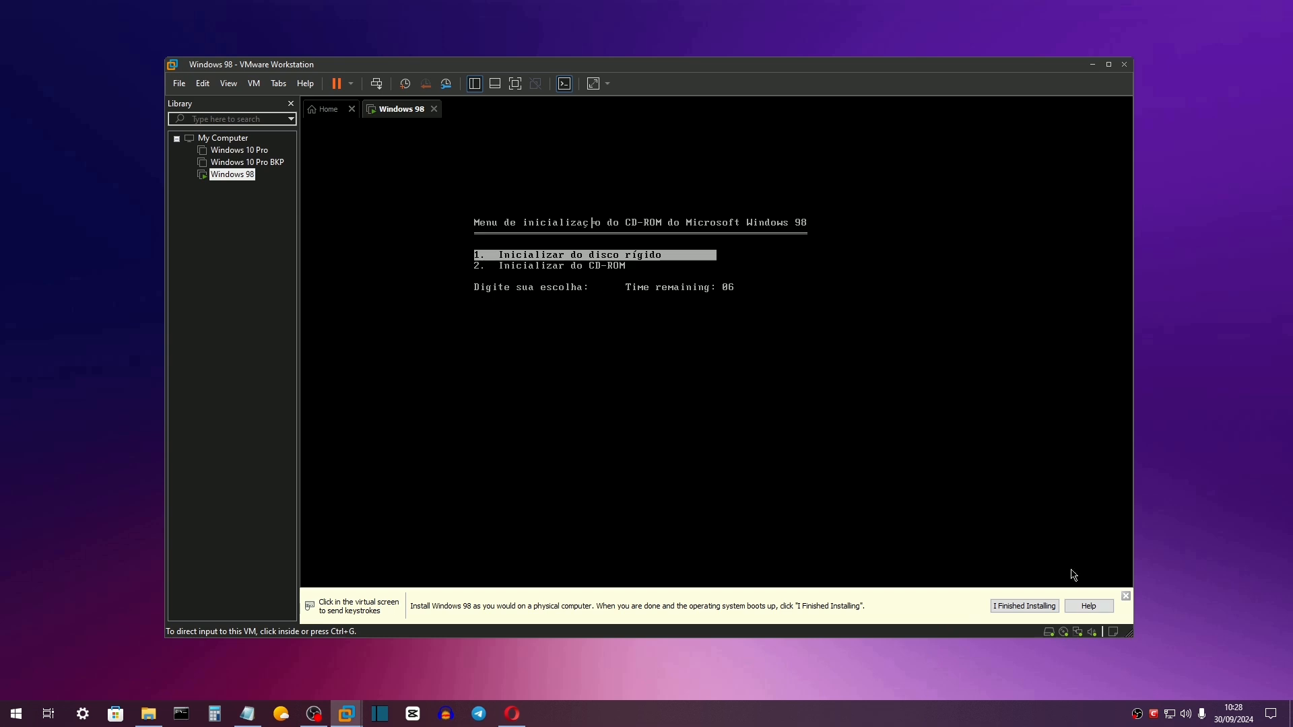
left_click(1073, 572)
key("Down")
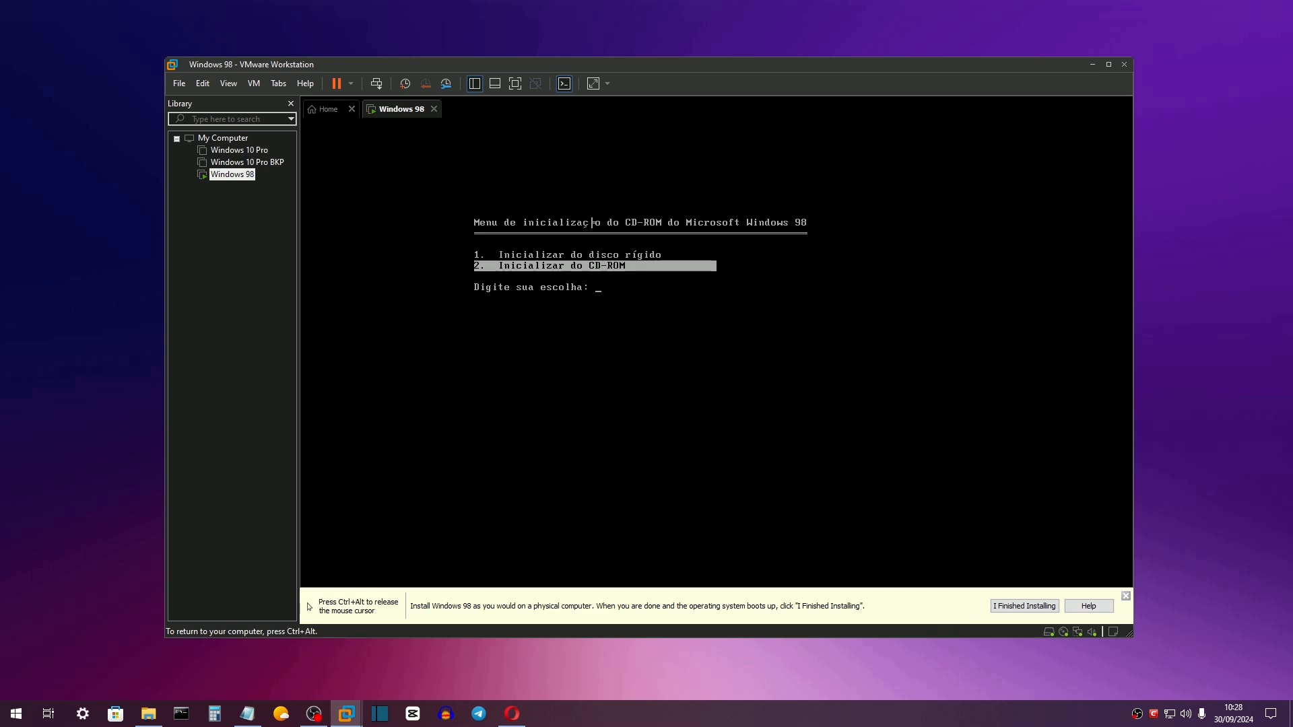
key("Up")
key("Down")
key("Return")
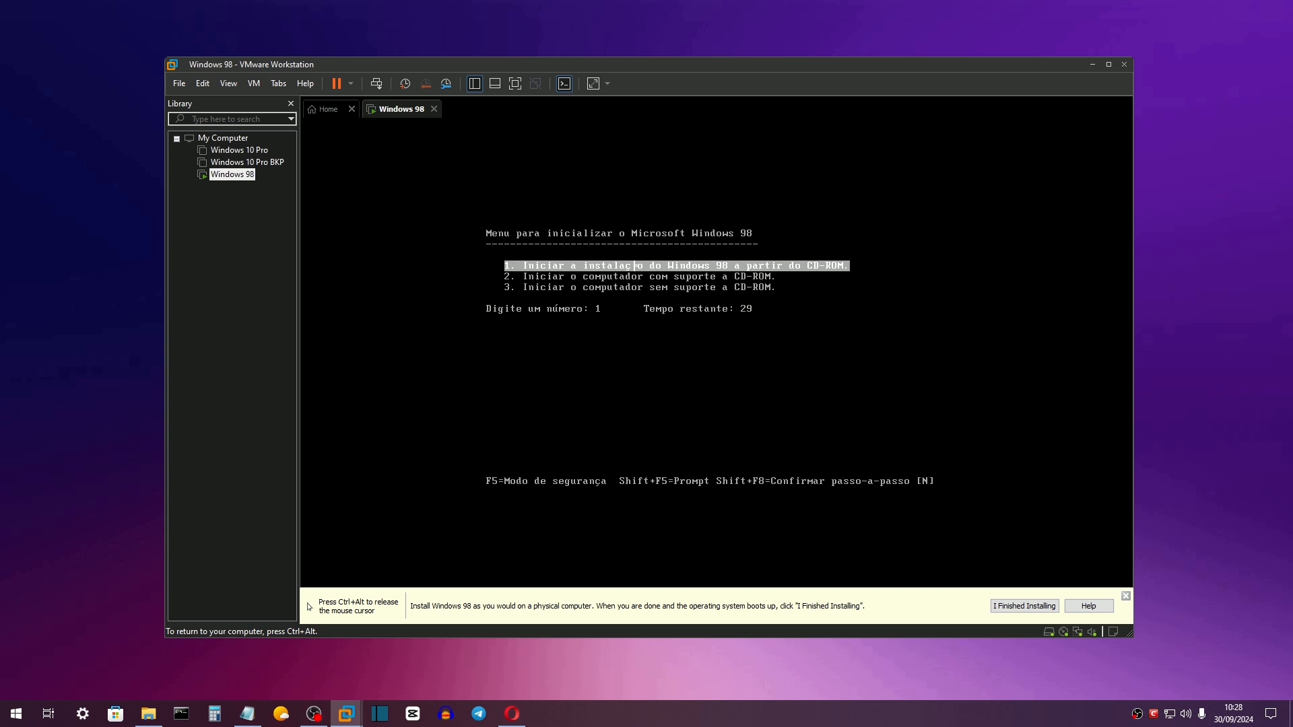
Choose option 1 to start the Windows 98 installation from CD-ROM.
key("Down")
key("Down")
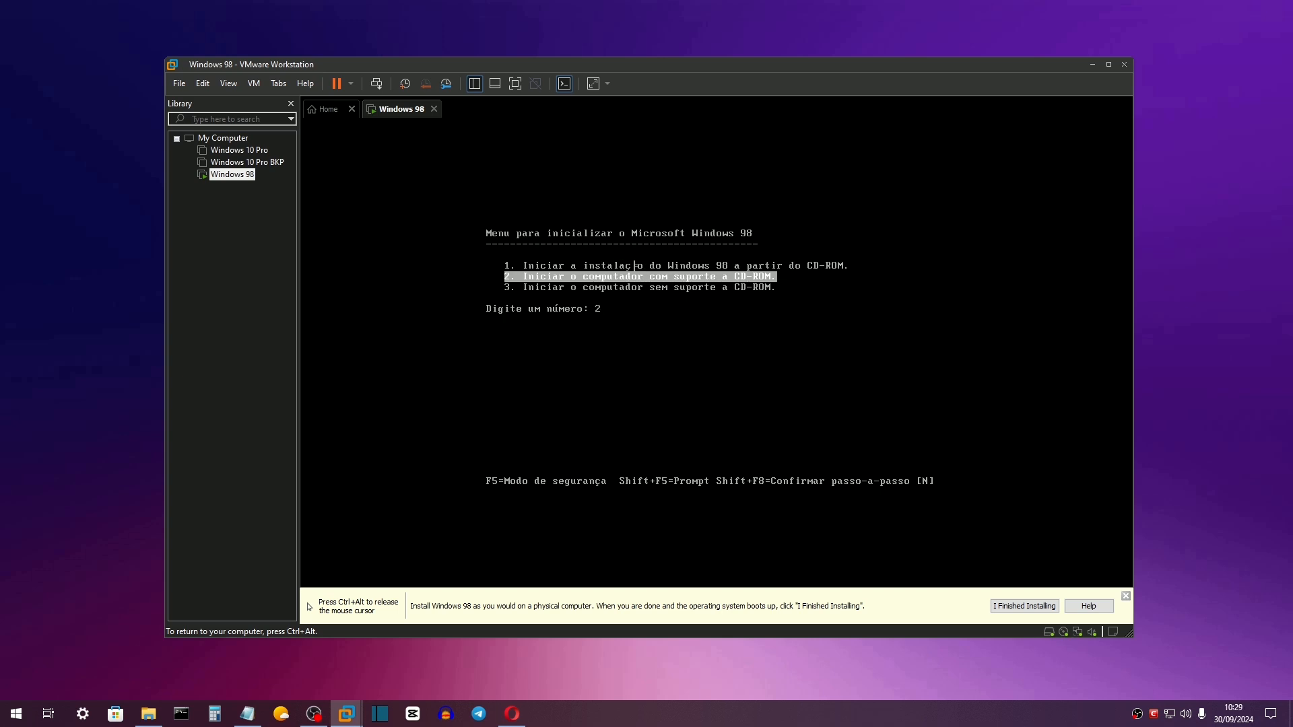
key("Up")
key("Up")
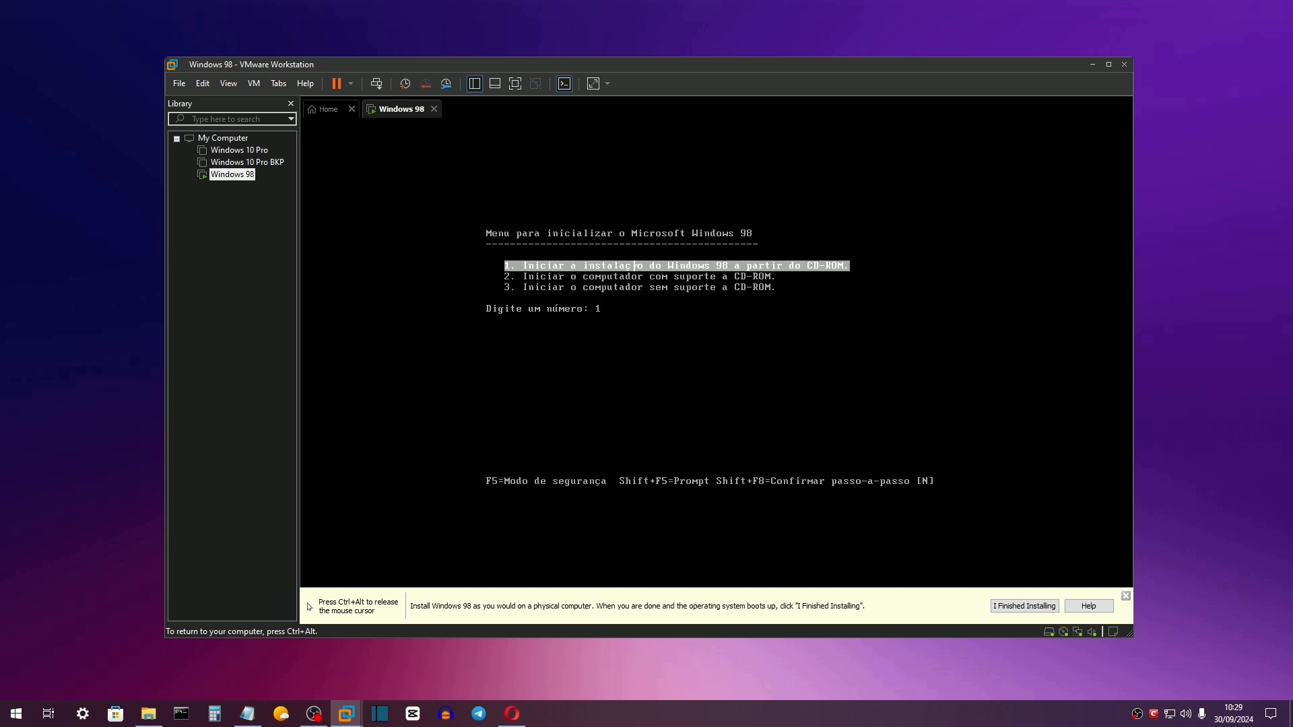
key("Return")
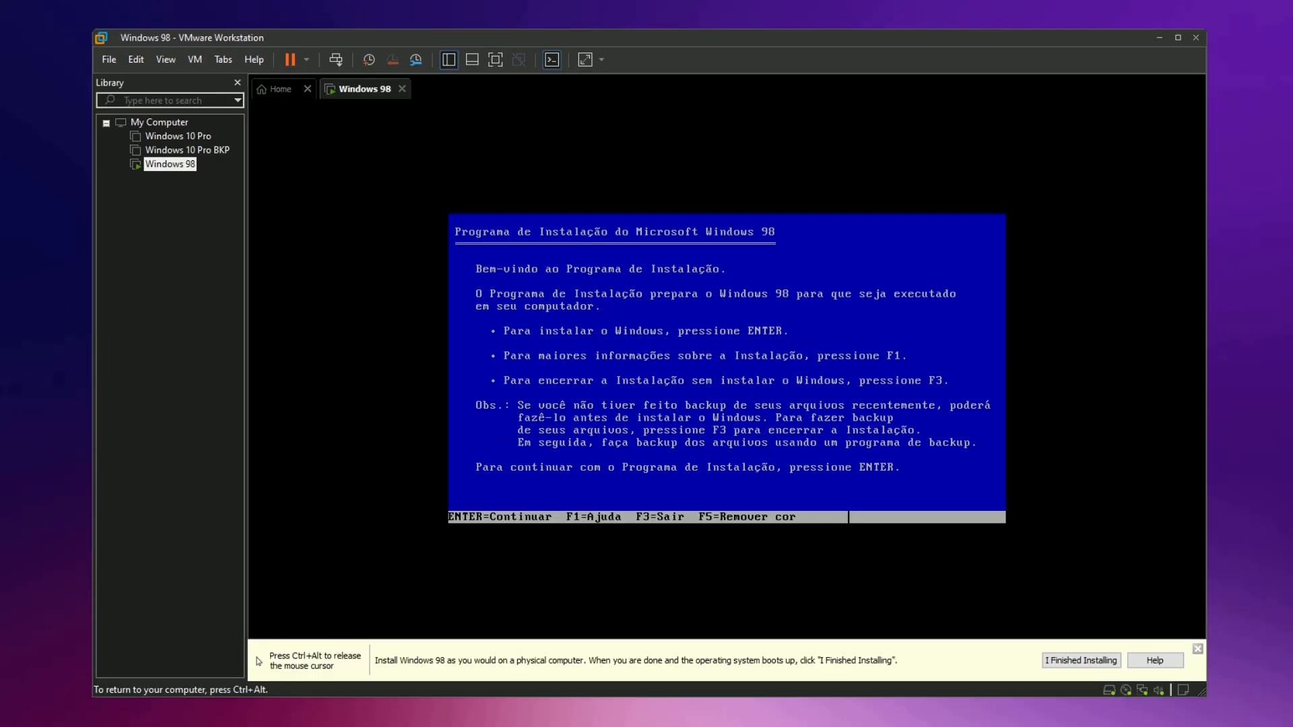
Pass the setup welcome, configure the unallocated disk space, and enable large-disk support.
key("Return")
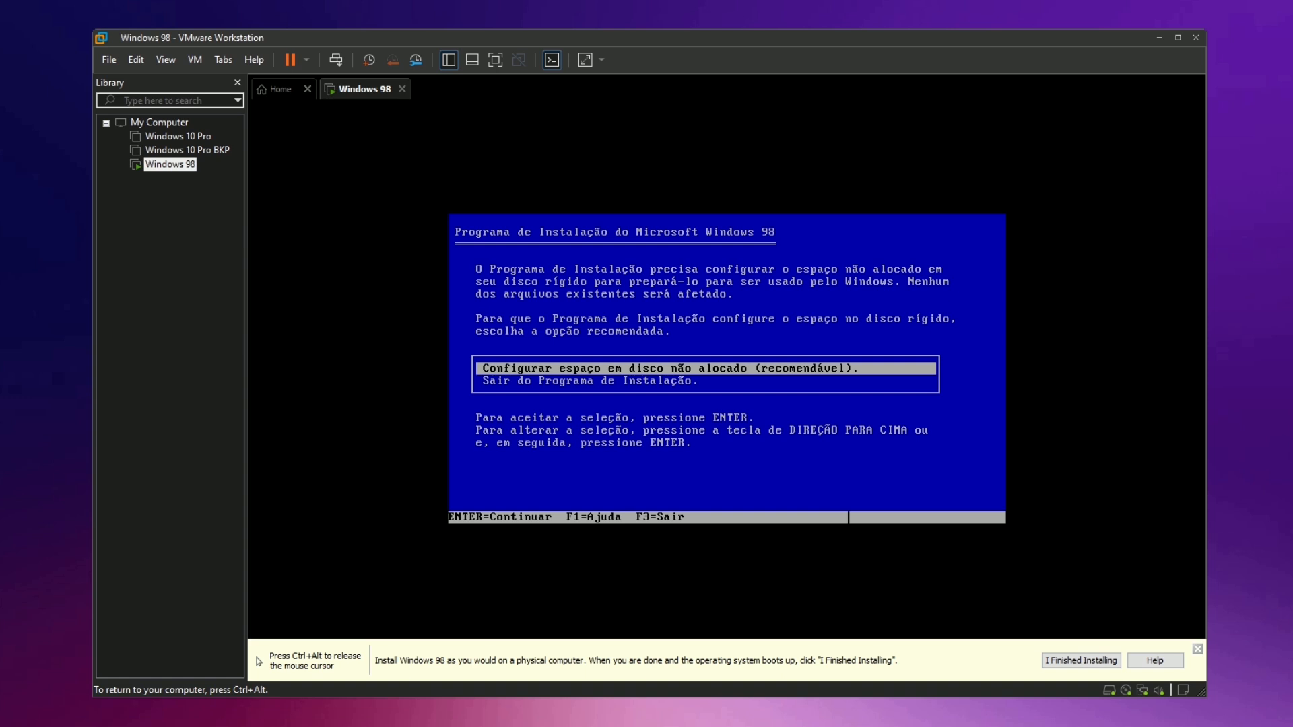
key("Down")
key("Up")
key("Return")
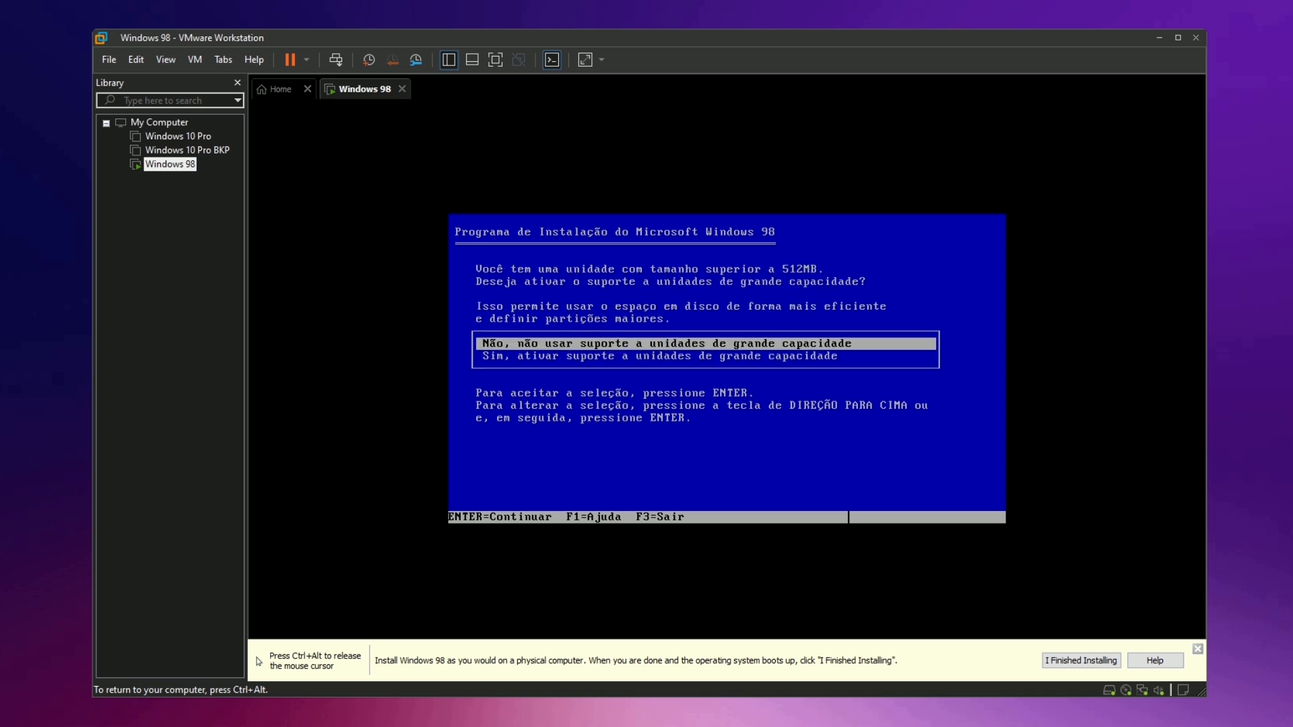
key("Down")
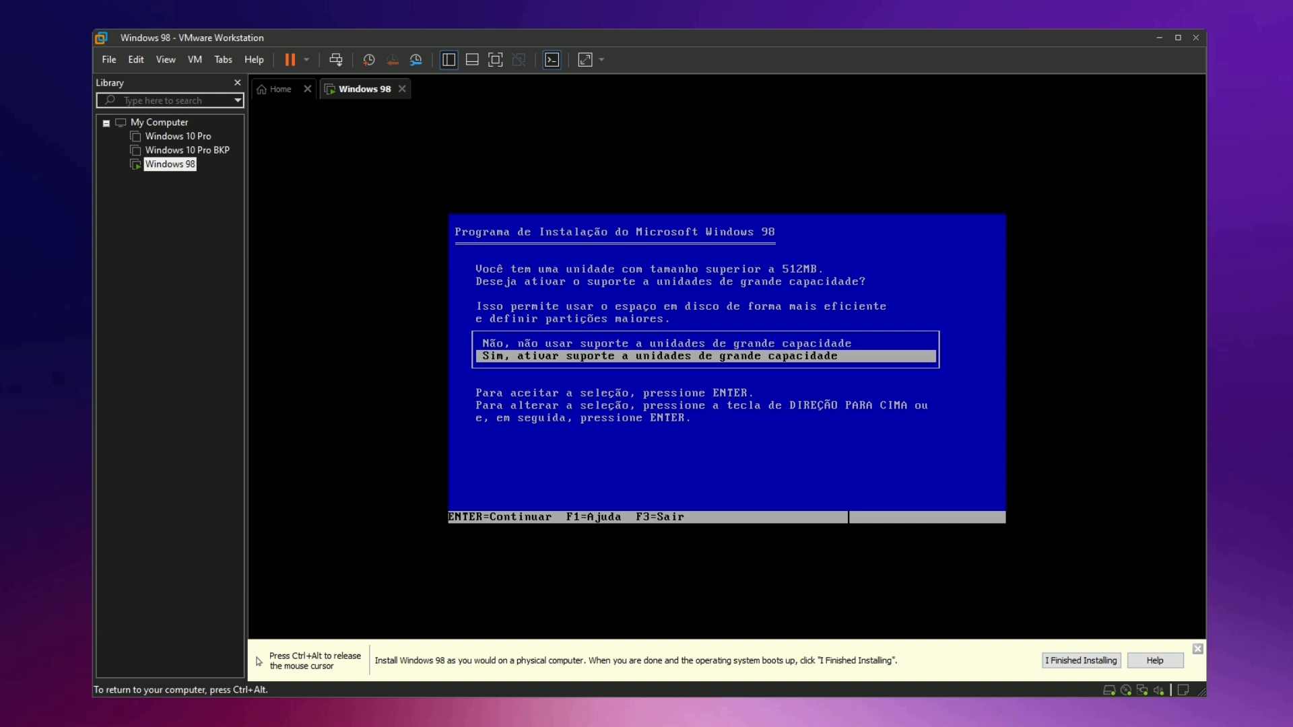
key("Return")
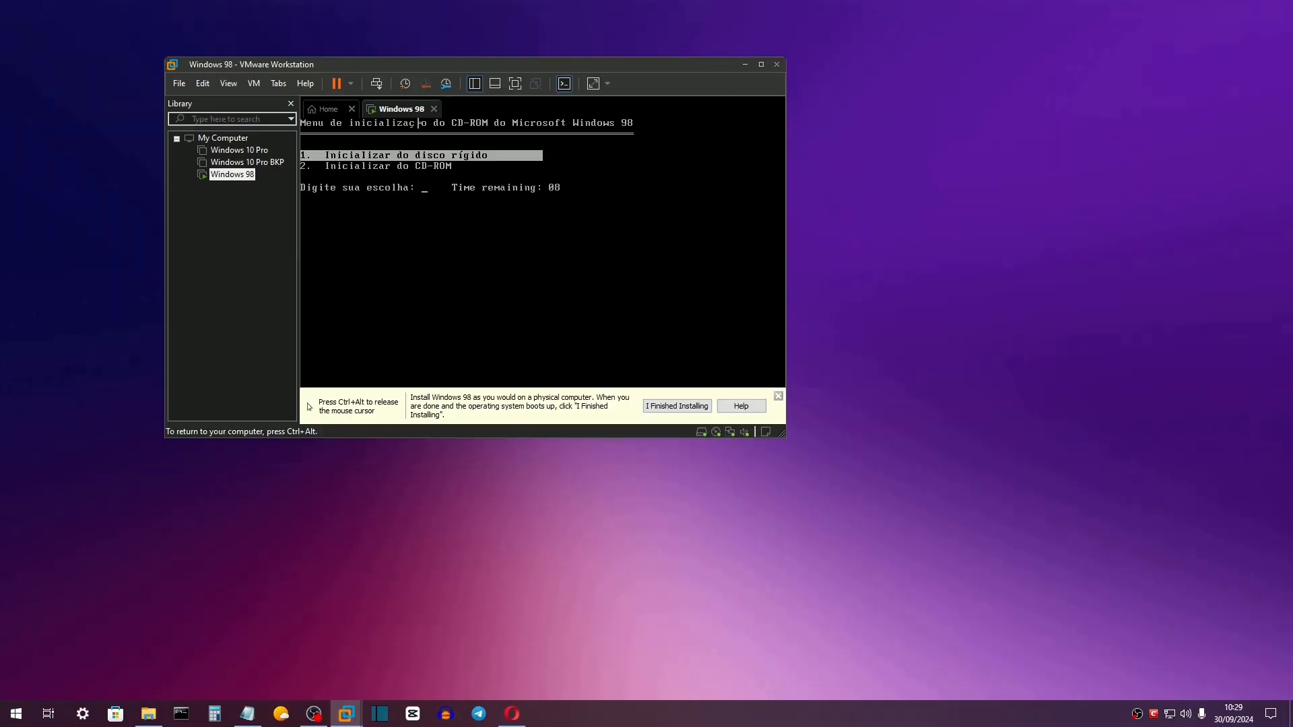
Boot the VM from CD-ROM again using option 2 of the boot menu.
left_click(768, 439)
key("Down")
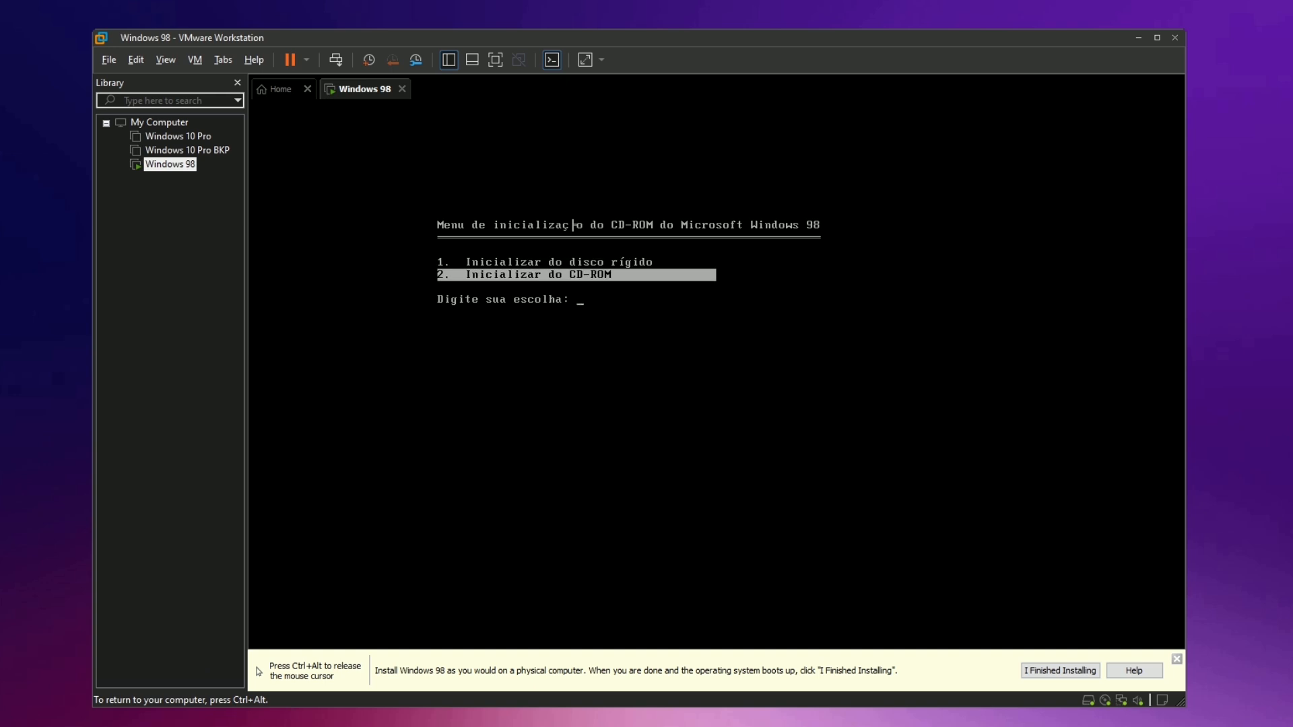
key("Return")
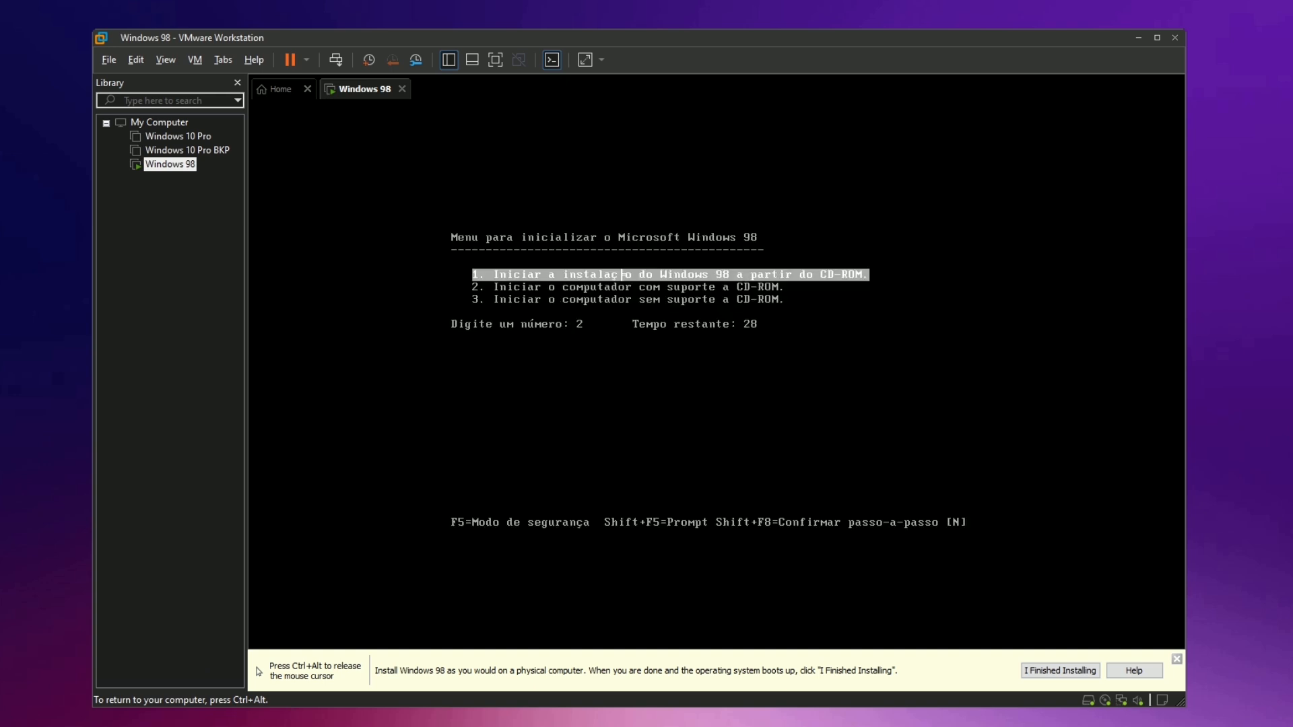
Start Windows 98 setup from CD-ROM with option 1 and run the routine system check.
key("Down")
key("Up")
key("Return")
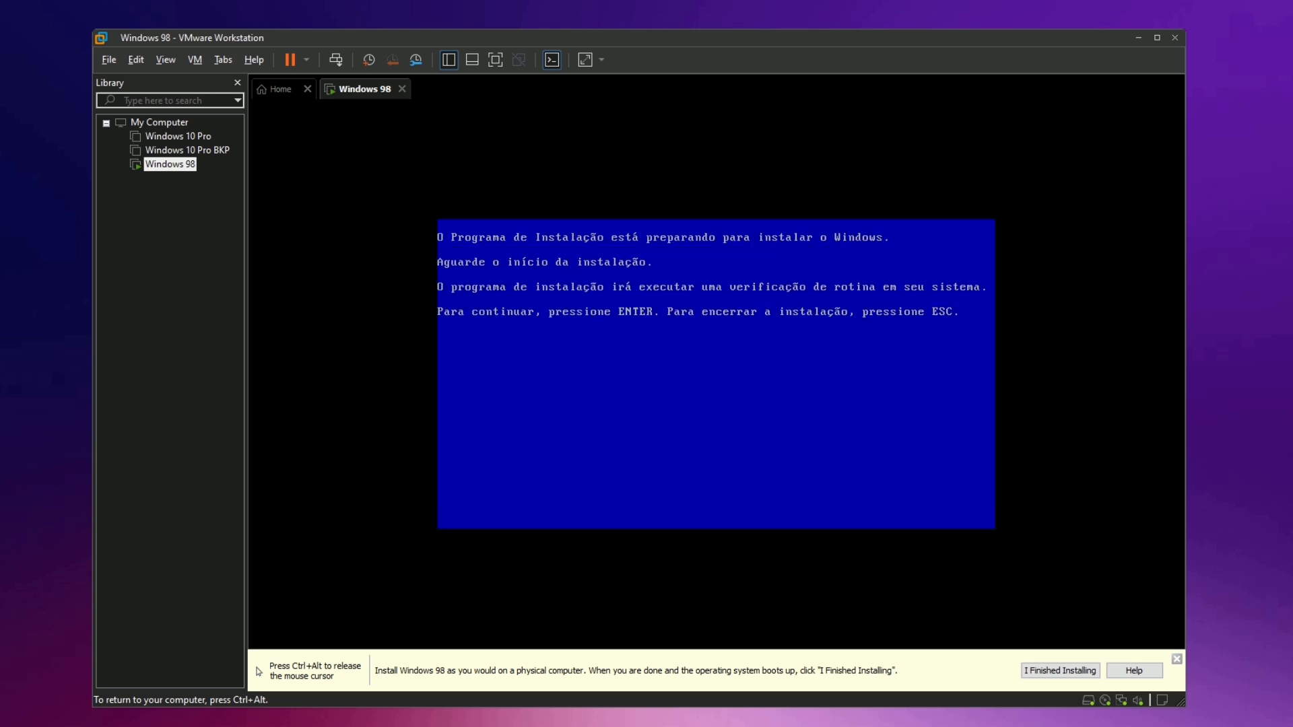
key("Return")
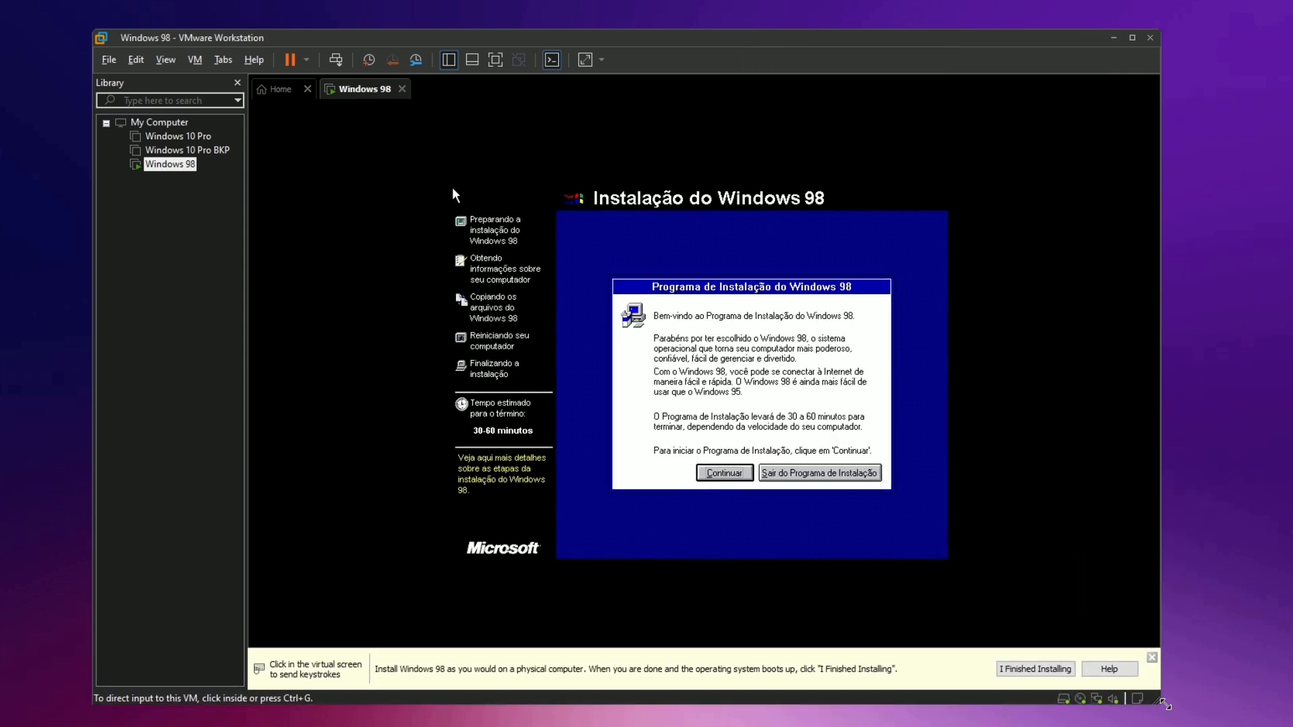
Start the setup wizard, keeping C:\WINDOWS, the Típica install and the common components.
left_click(734, 476)
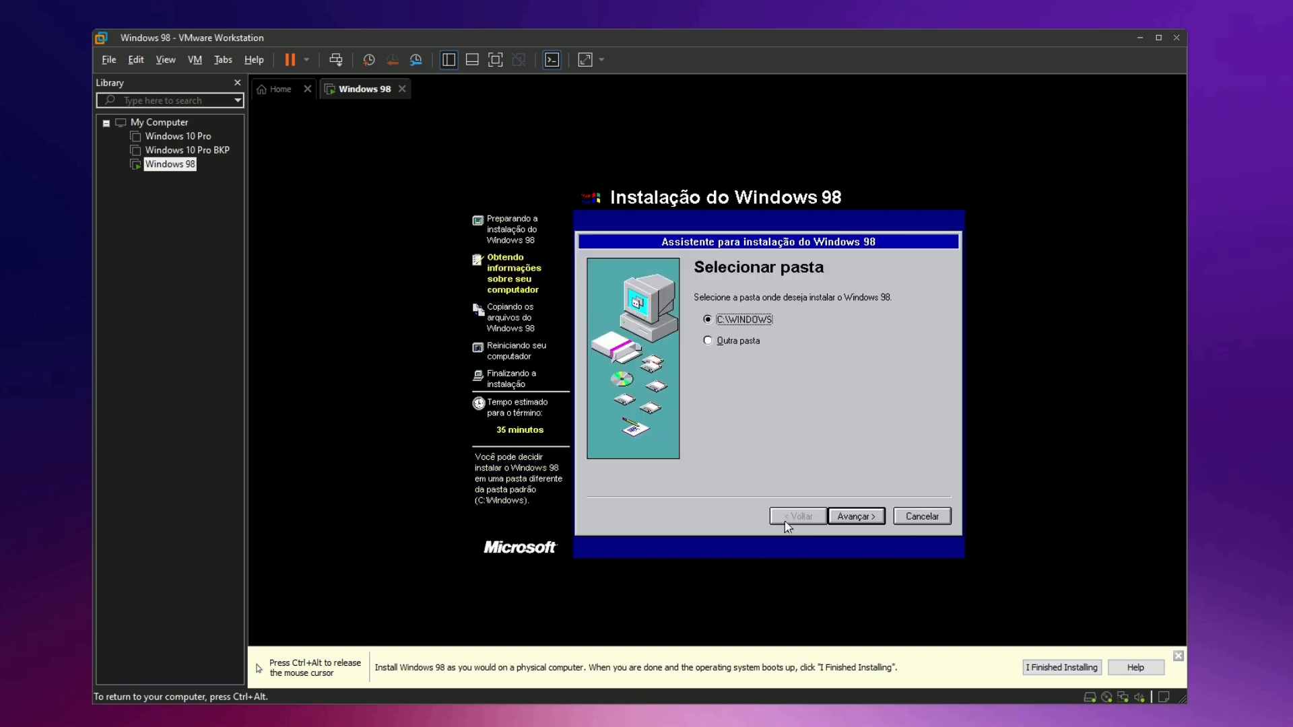
left_click(855, 517)
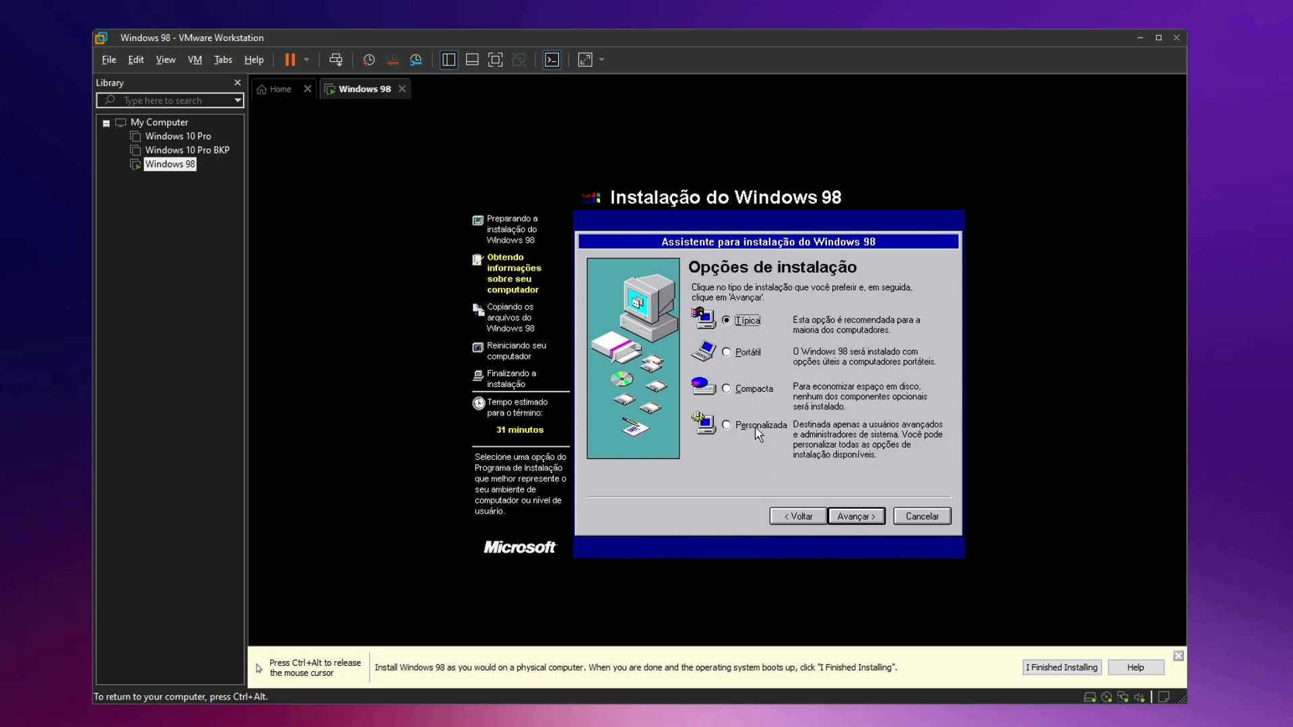
left_click(876, 521)
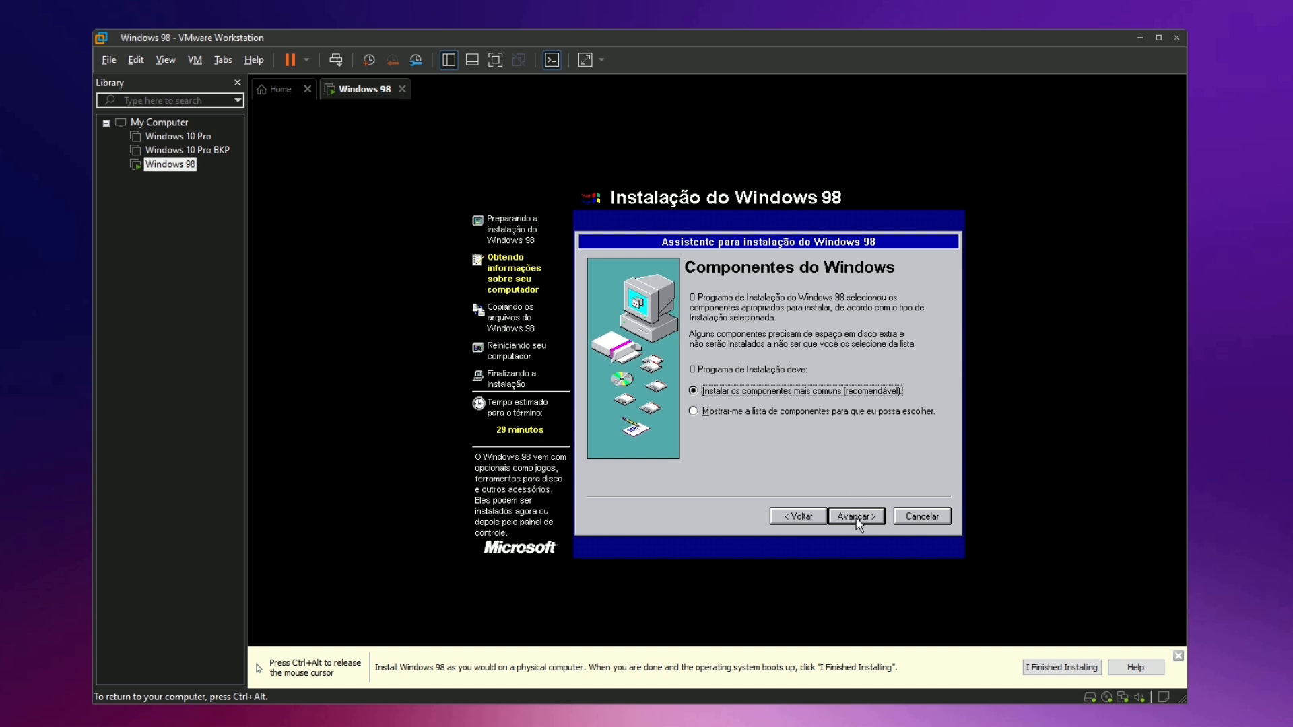
left_click(858, 525)
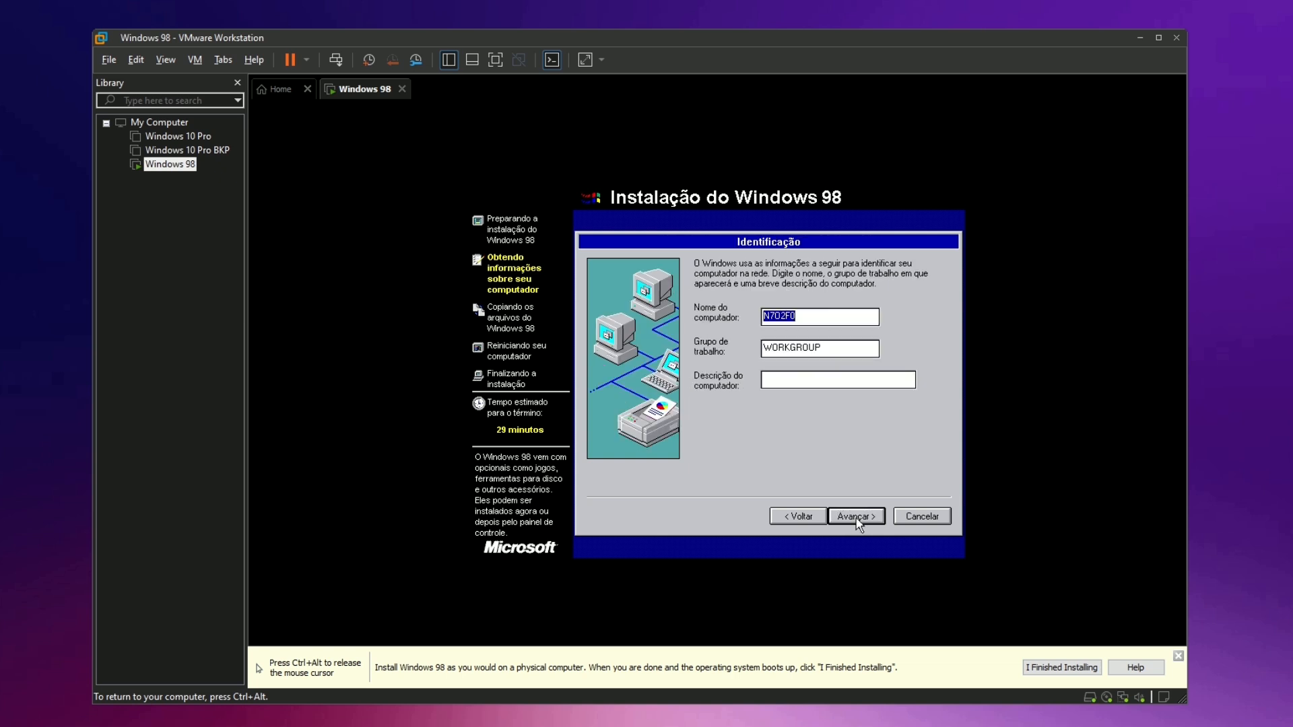
Name the computer 'Vitao98' in workgroup 'VTek', keep Brasil, and begin copying files.
type("Vitao98")
key("Tab")
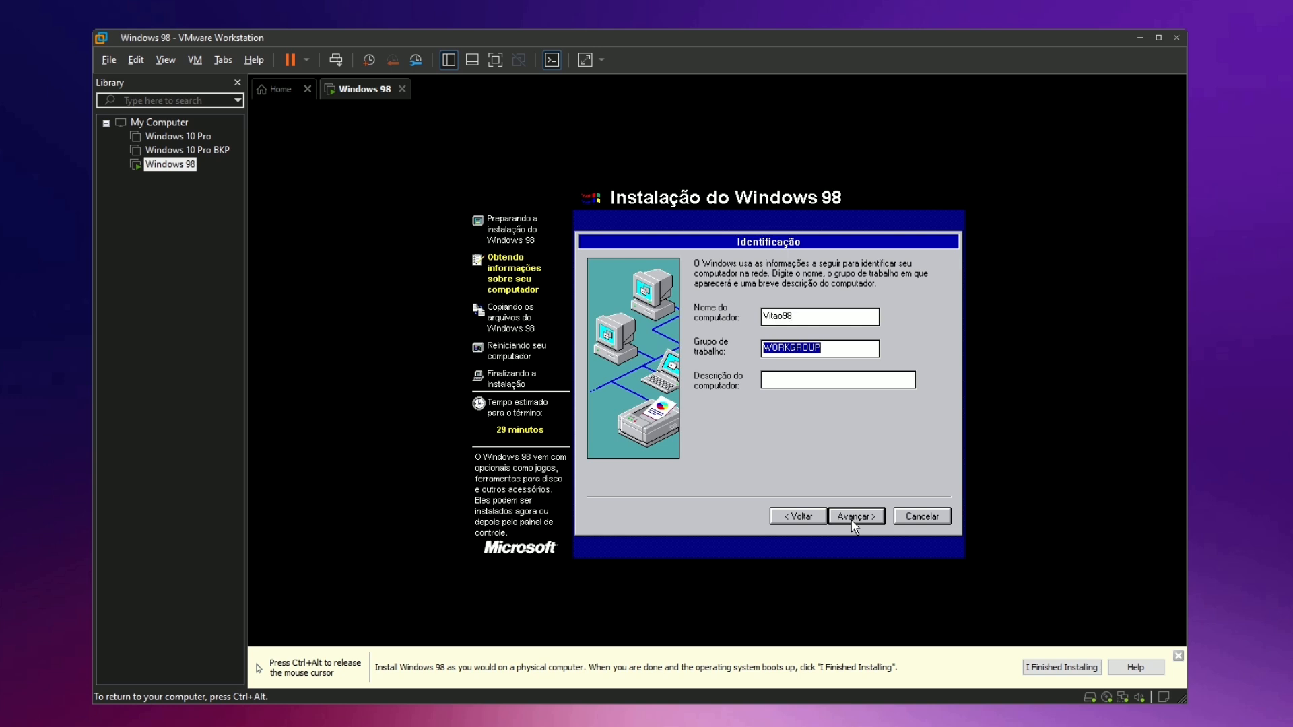
type("VTek")
left_click(871, 515)
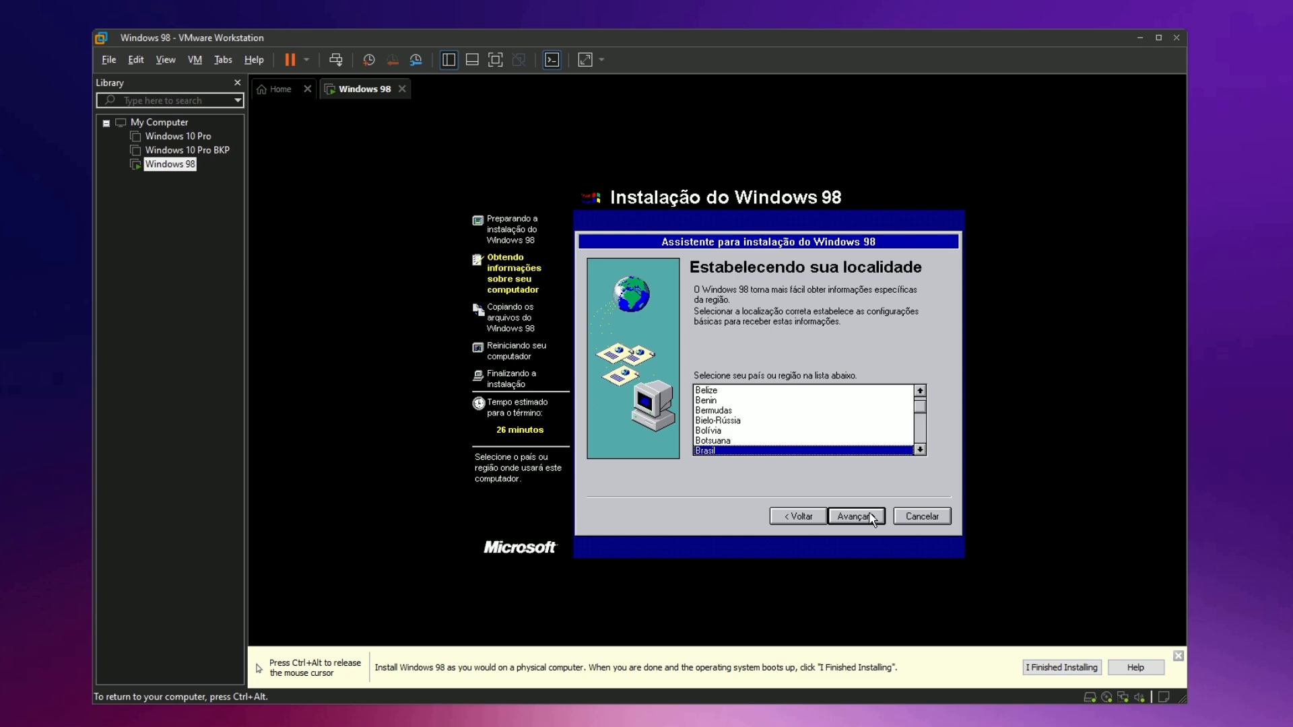
left_click(871, 518)
left_click(866, 516)
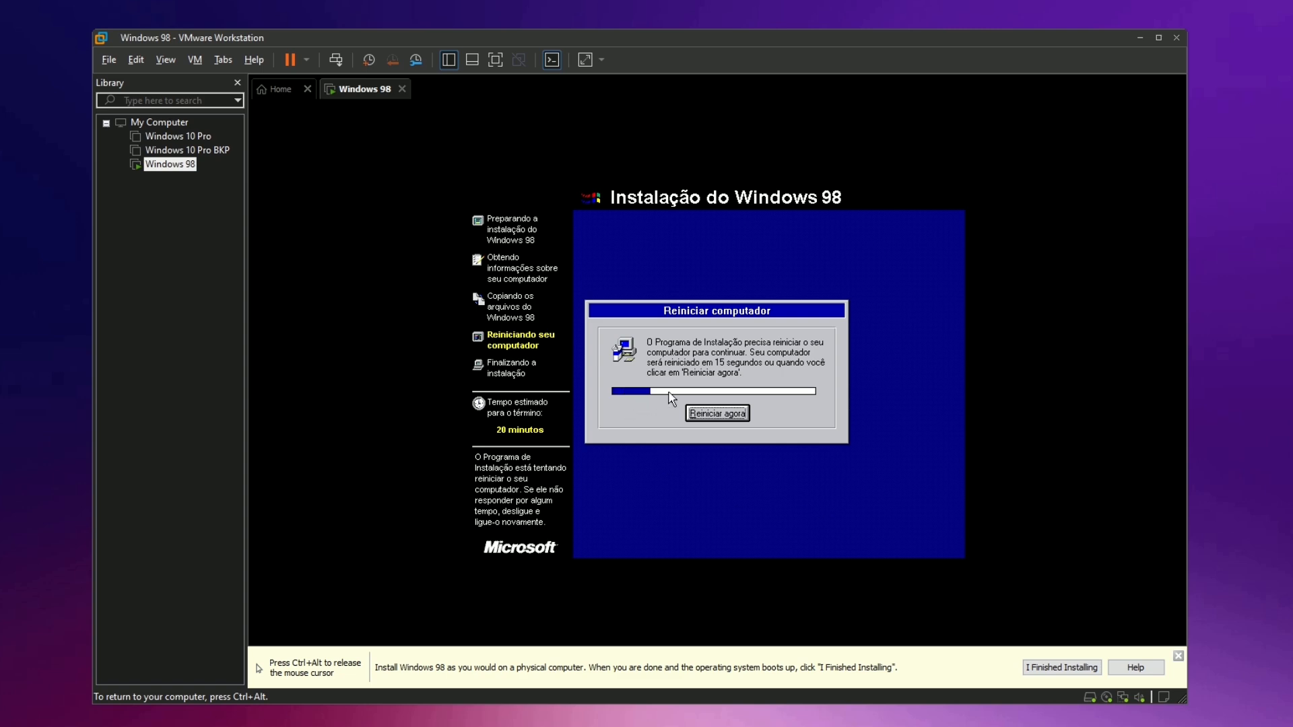
Restart, enter the user's name and company 'VitaoTek', and accept the license agreement.
left_click(717, 413)
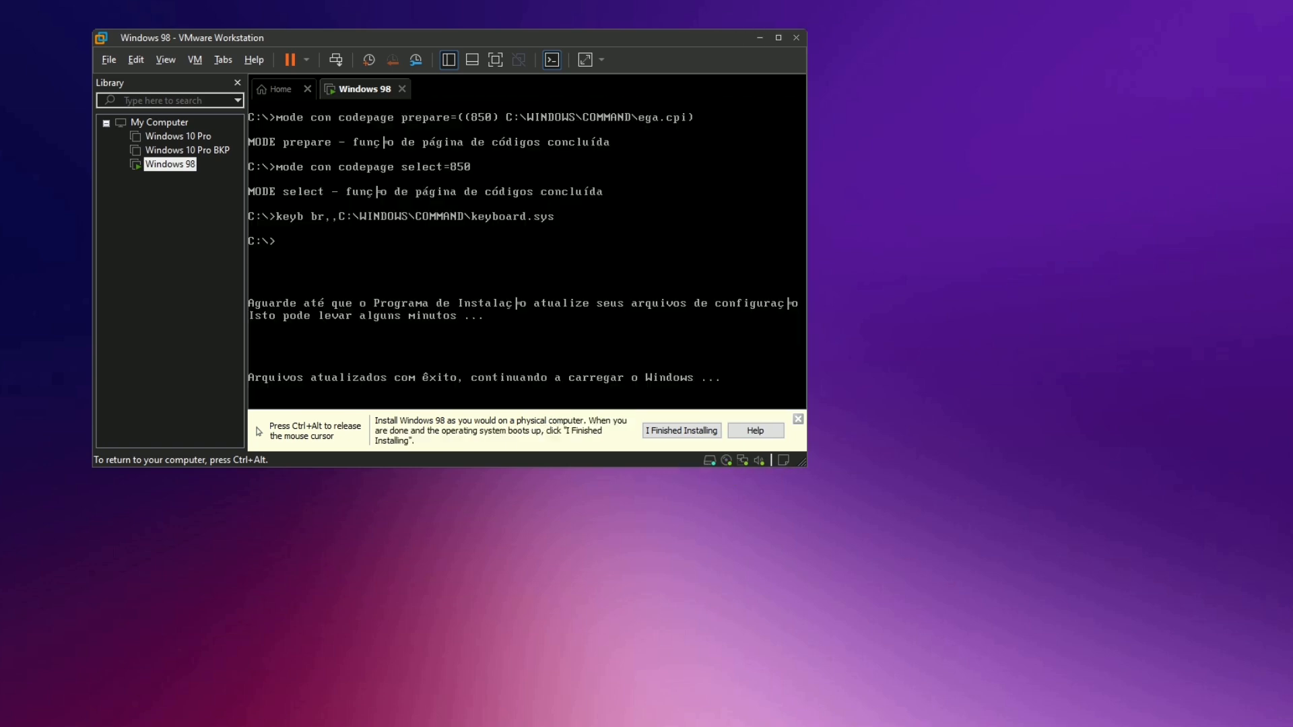
left_click_drag(547, 41, 769, 105)
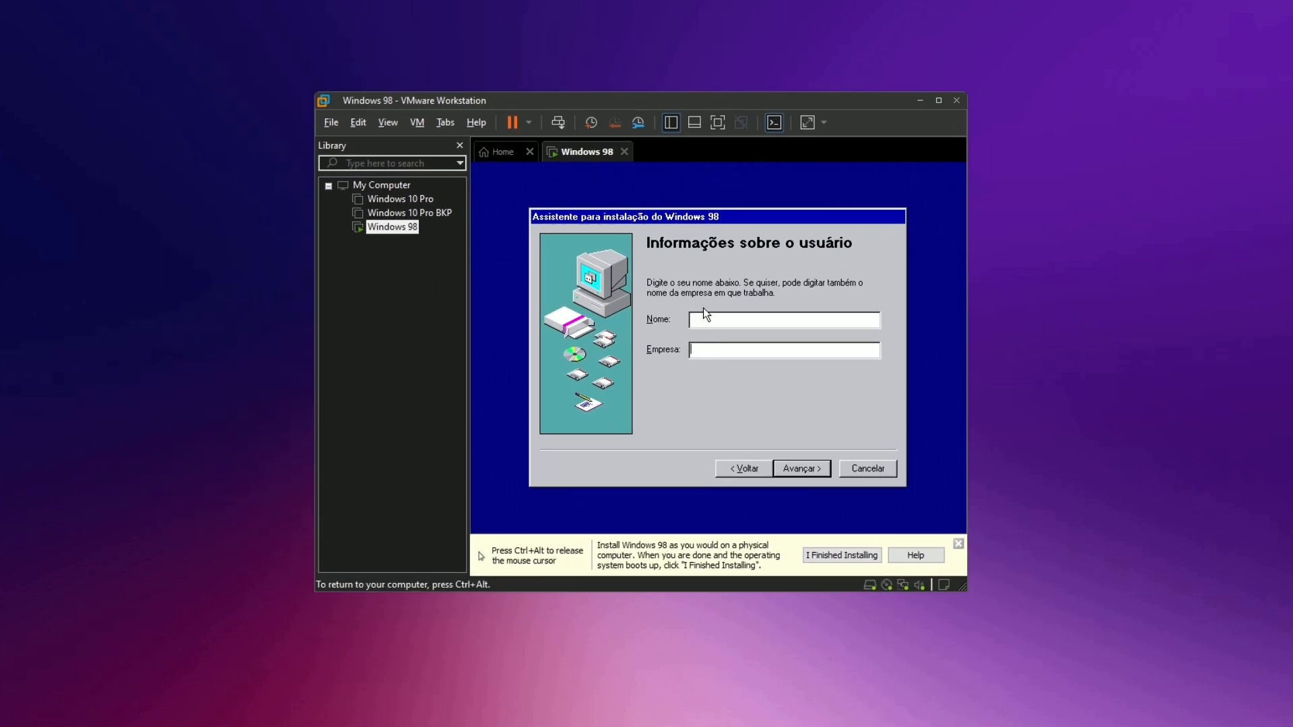
left_click(705, 320)
type("Vito")
key("Tab")
type("Vi")
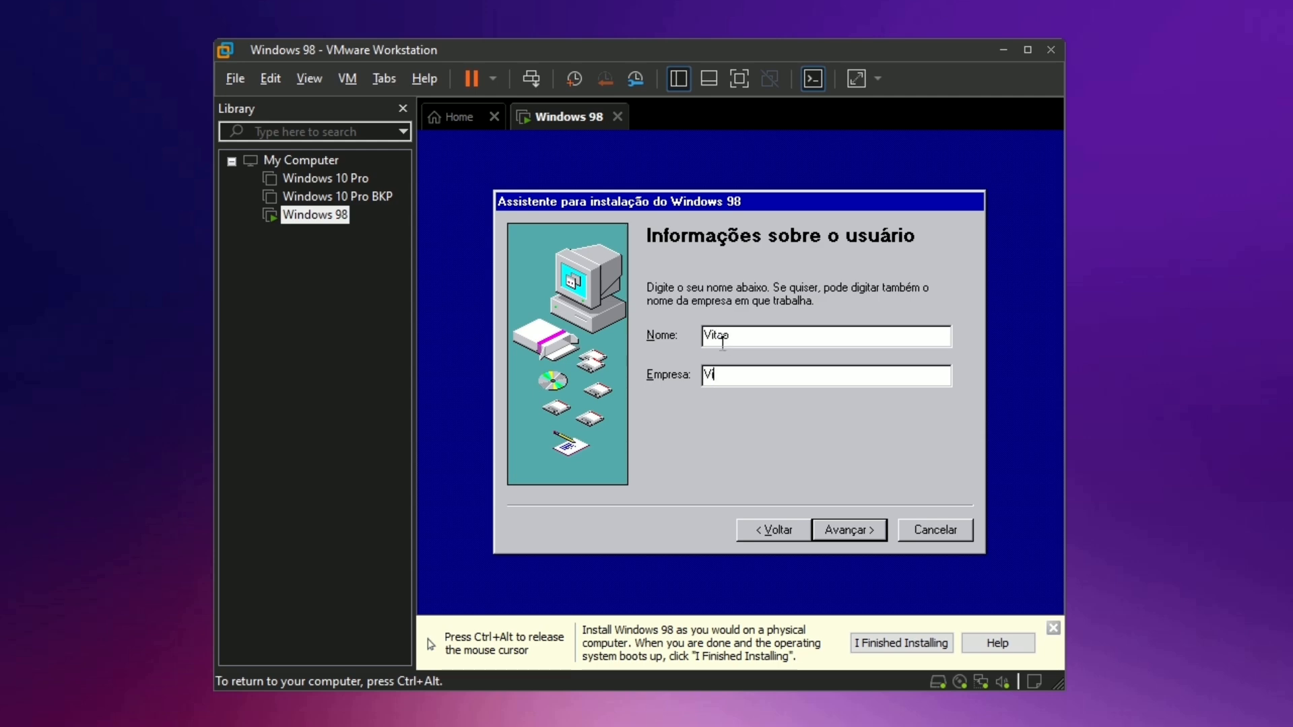
type("taoTek")
key("Return")
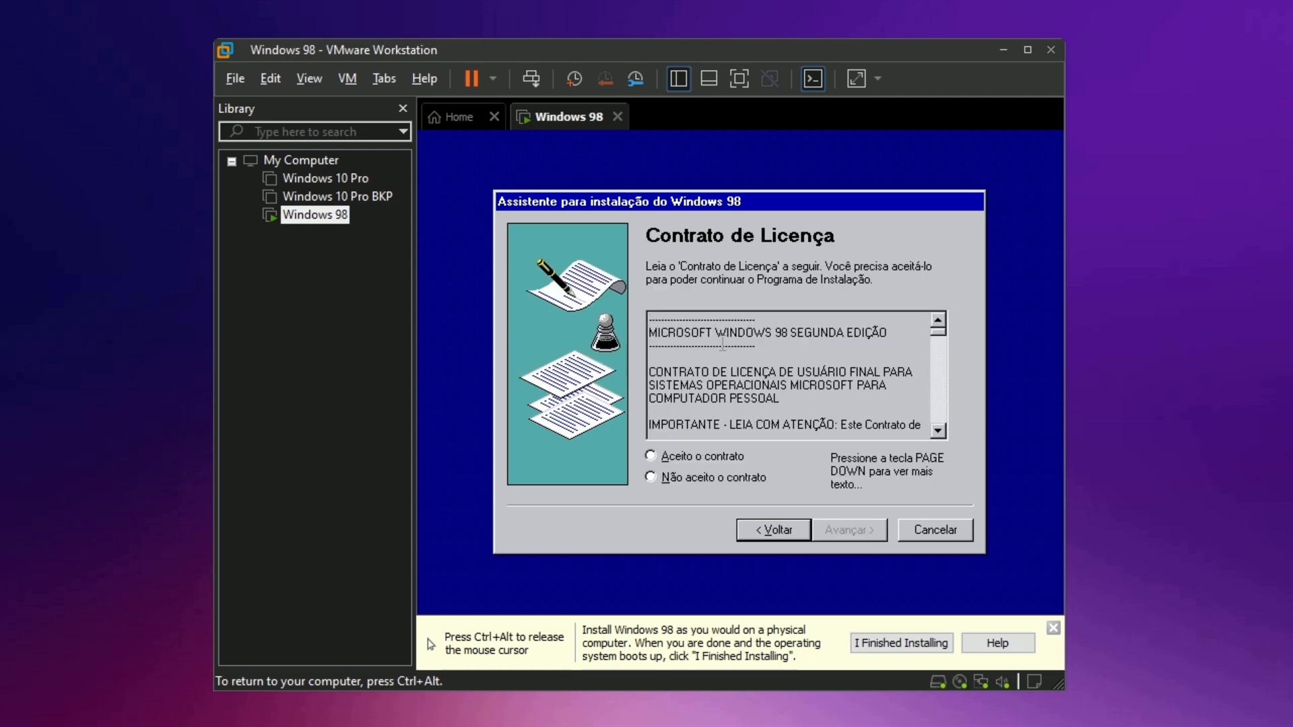
left_click(727, 458)
left_click(850, 529)
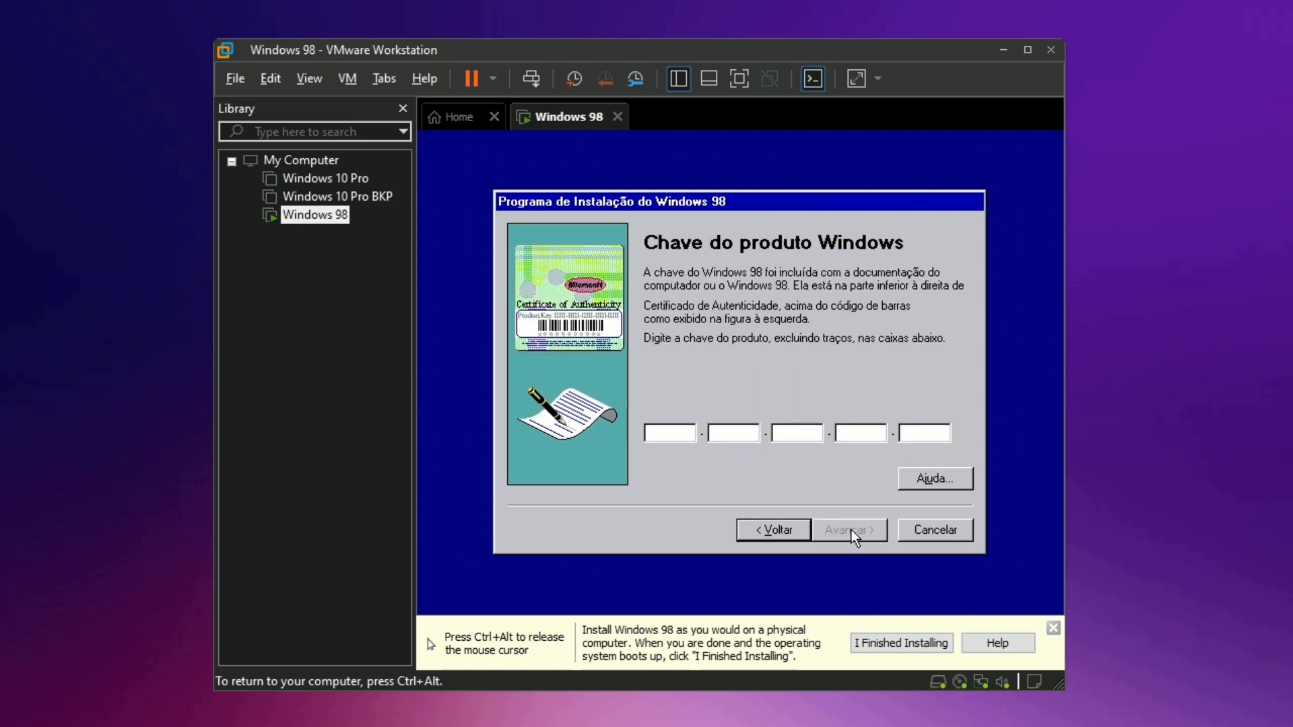
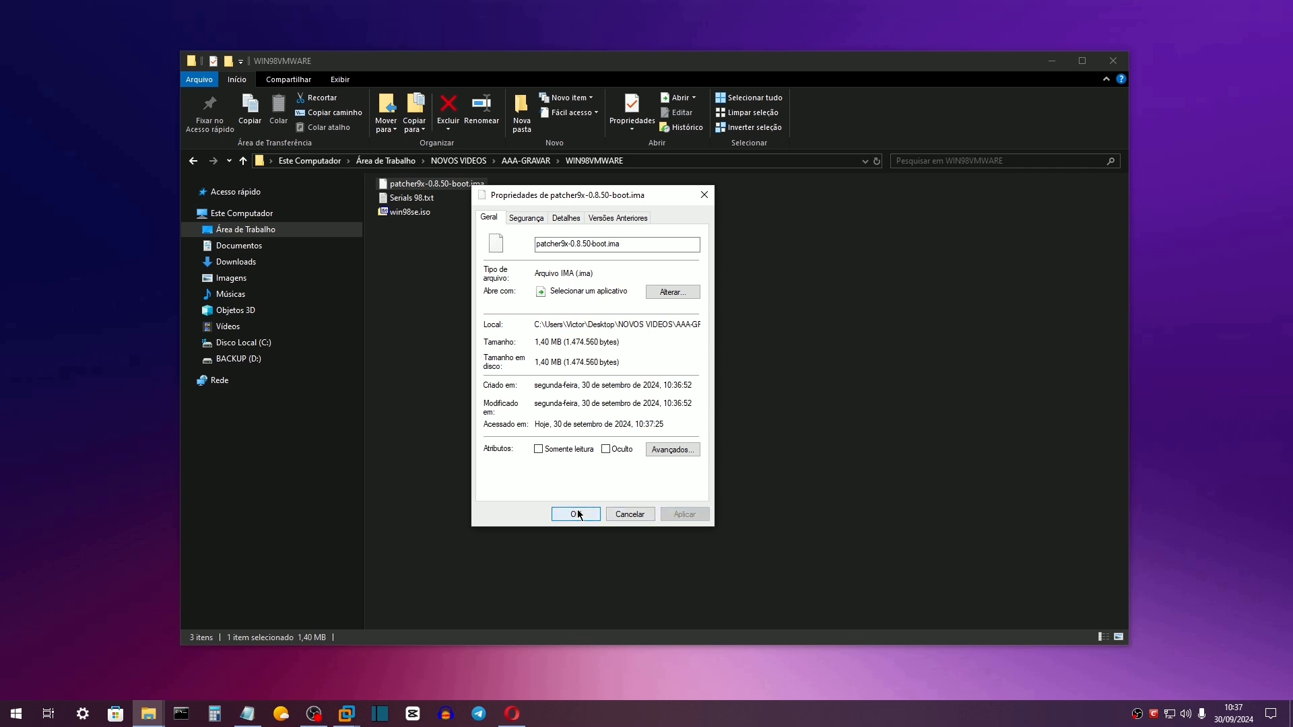
Close the boot image's Properties and start a rename, leaving the name unchanged for now.
left_click(577, 513)
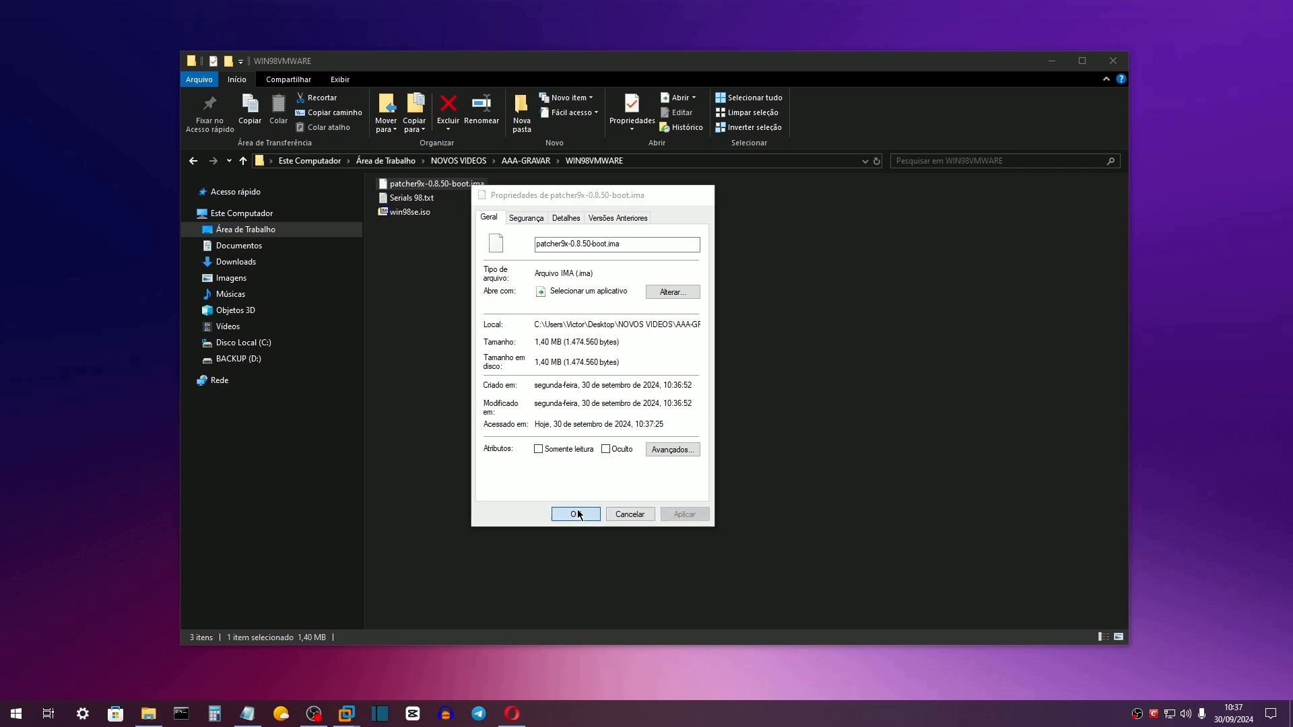
key("F2")
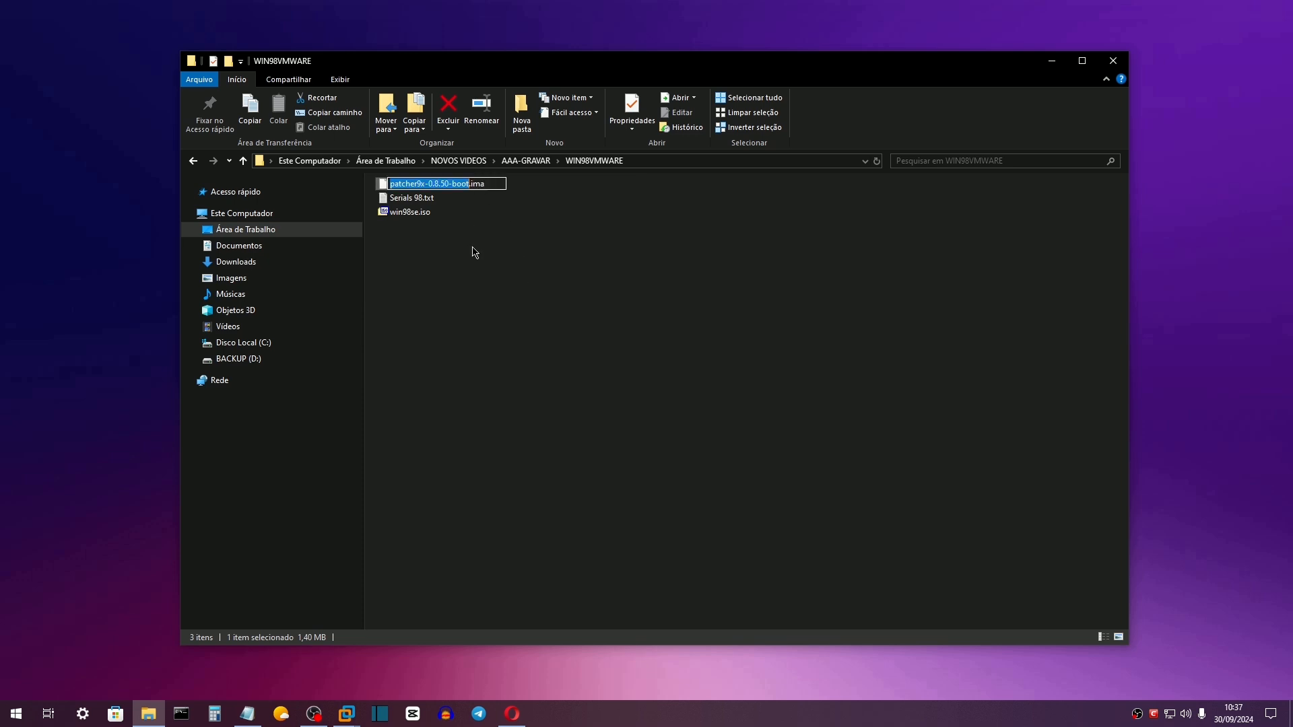
key("End")
left_click_drag(485, 185, 467, 185)
left_click(483, 185)
left_click(495, 186)
left_click(555, 203)
In Folder Options, show hidden files, folders and drives and stop hiding known extensions.
left_click(343, 80)
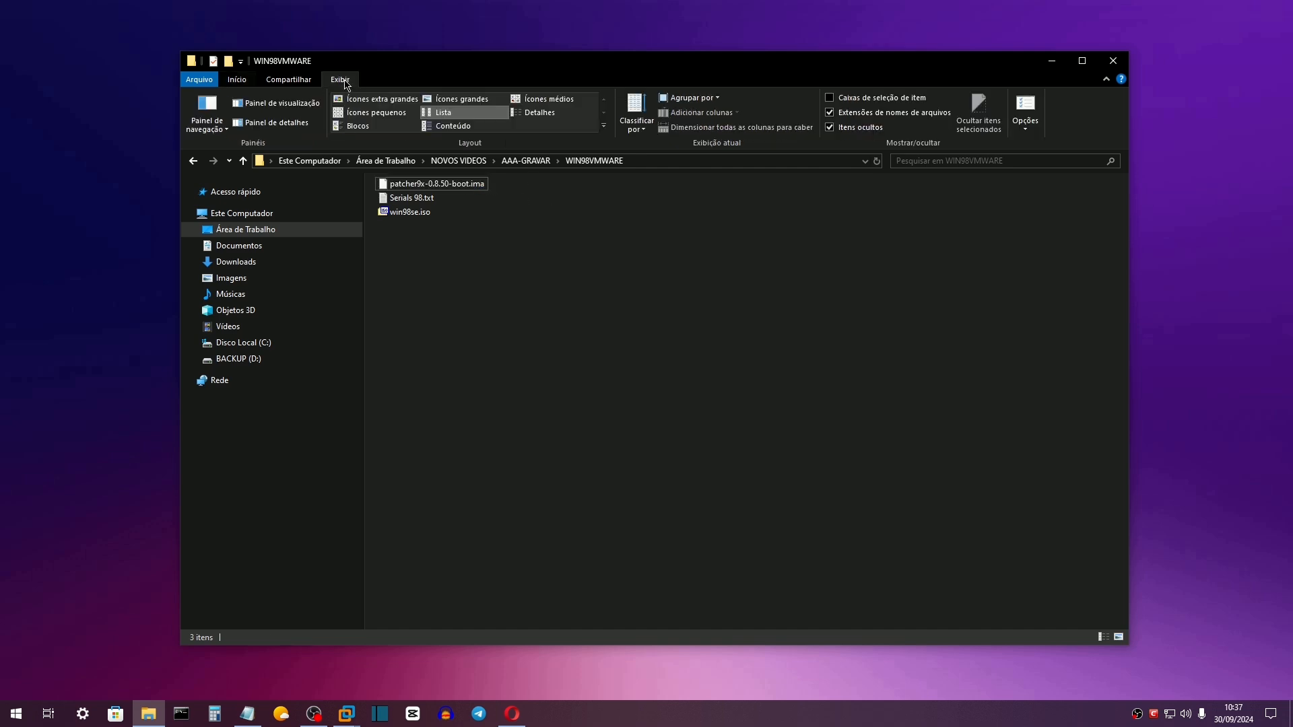
left_click(1028, 127)
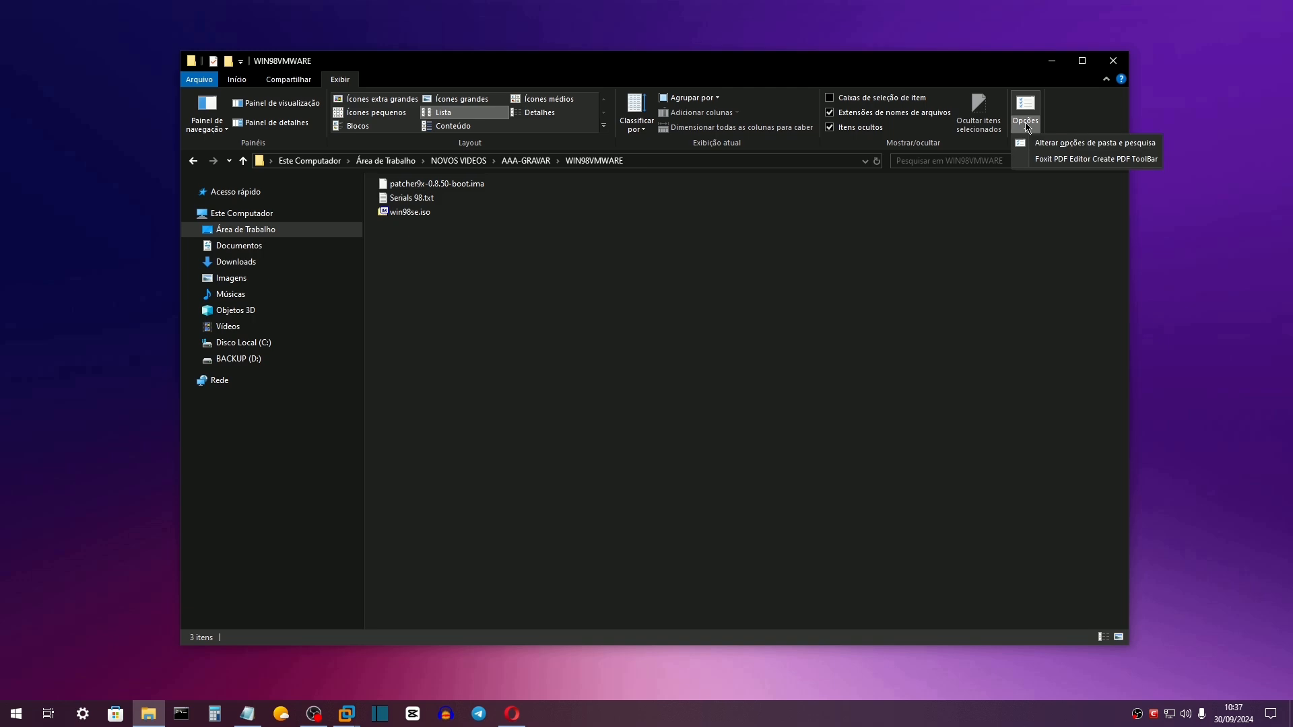
left_click(1023, 143)
left_click(270, 216)
left_click_drag(322, 199, 638, 213)
scroll(709, 375, "down", 6)
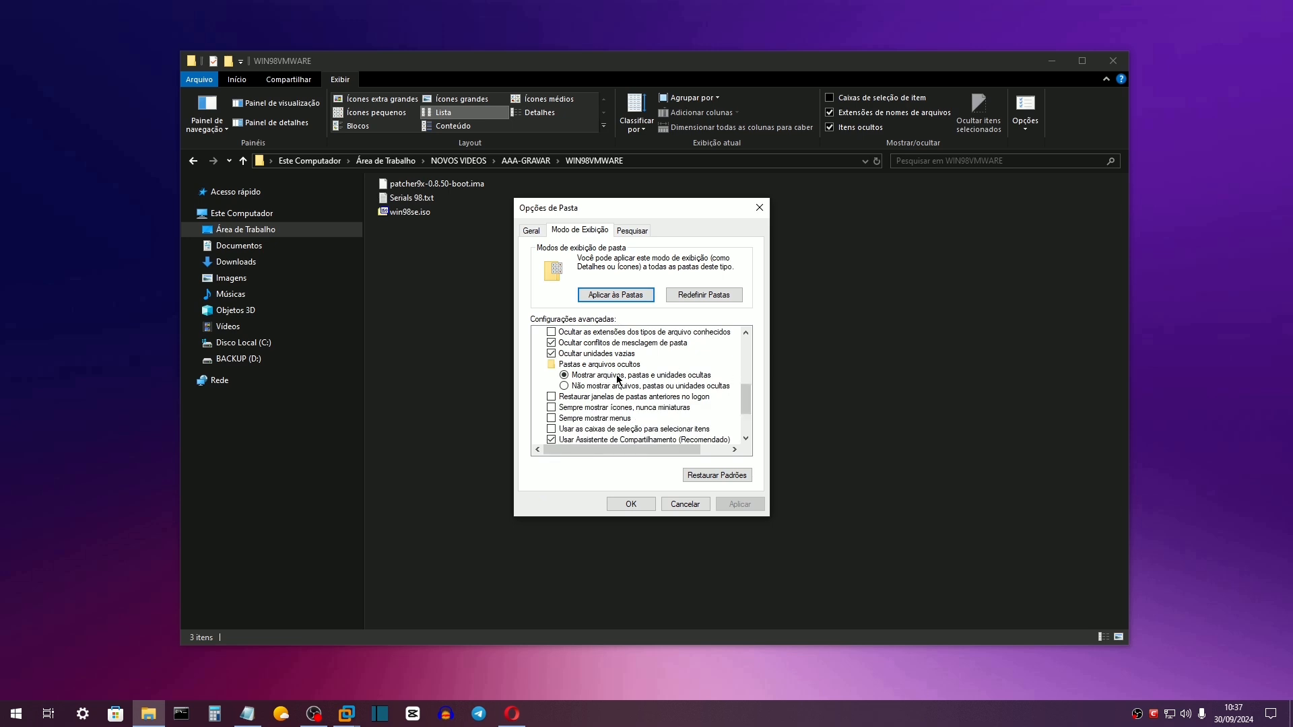
left_click(641, 379)
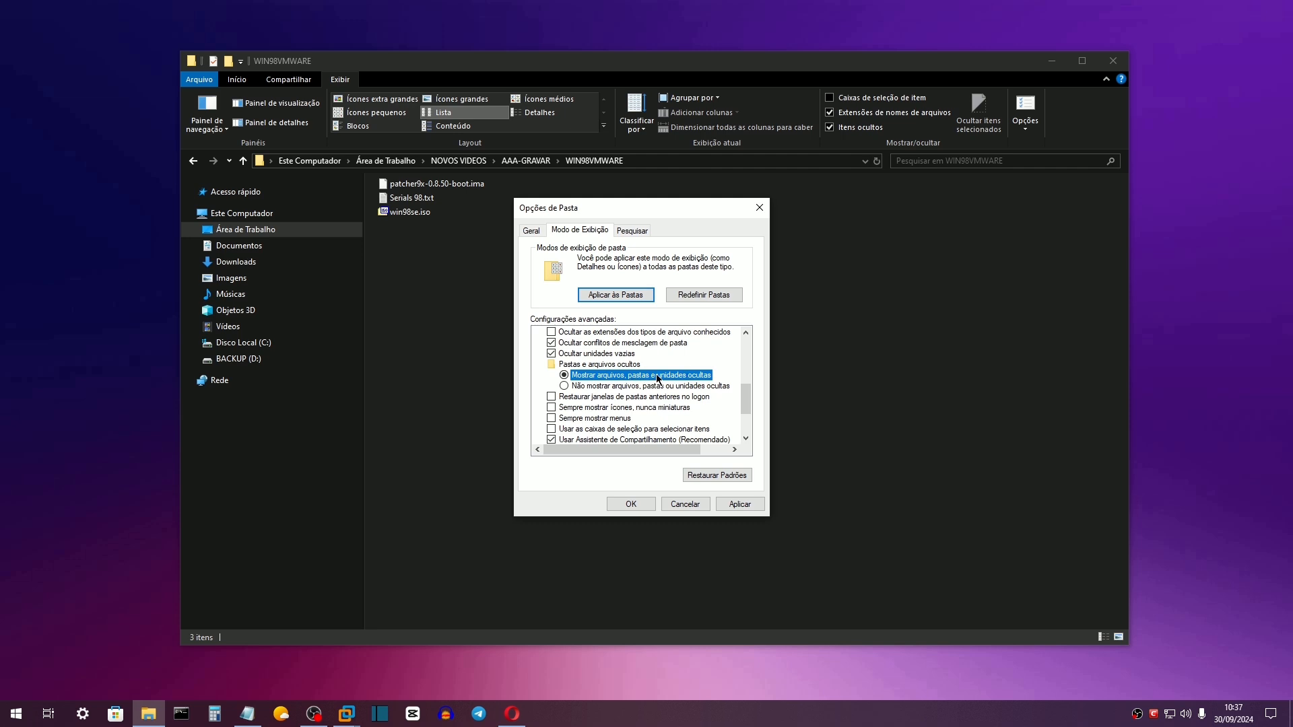
left_click_drag(744, 393, 744, 381)
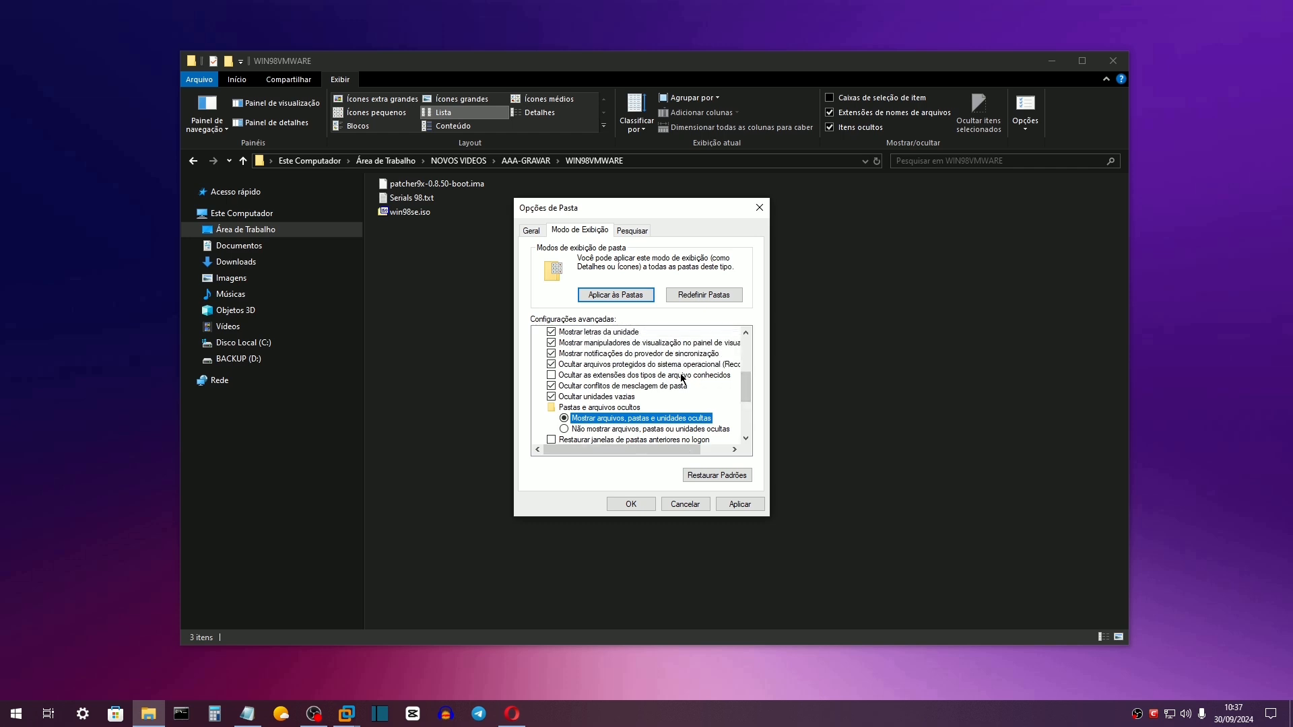
left_click(640, 379)
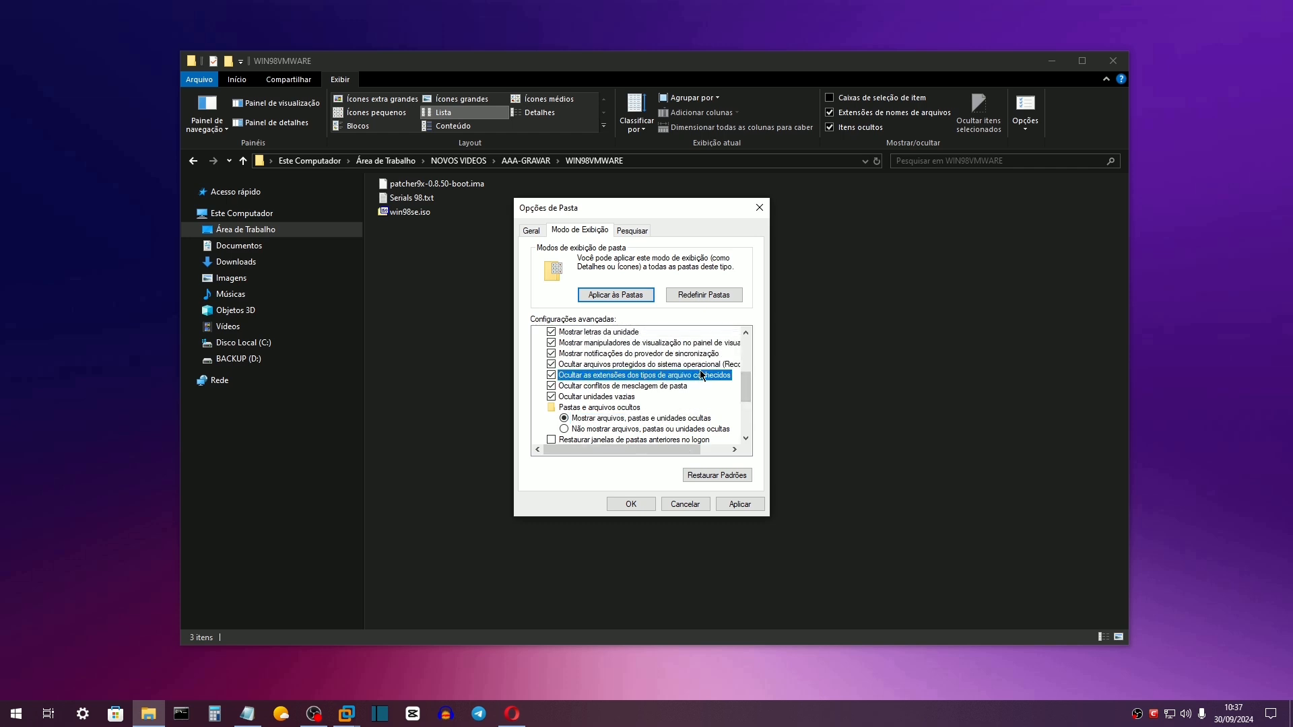
left_click(739, 503)
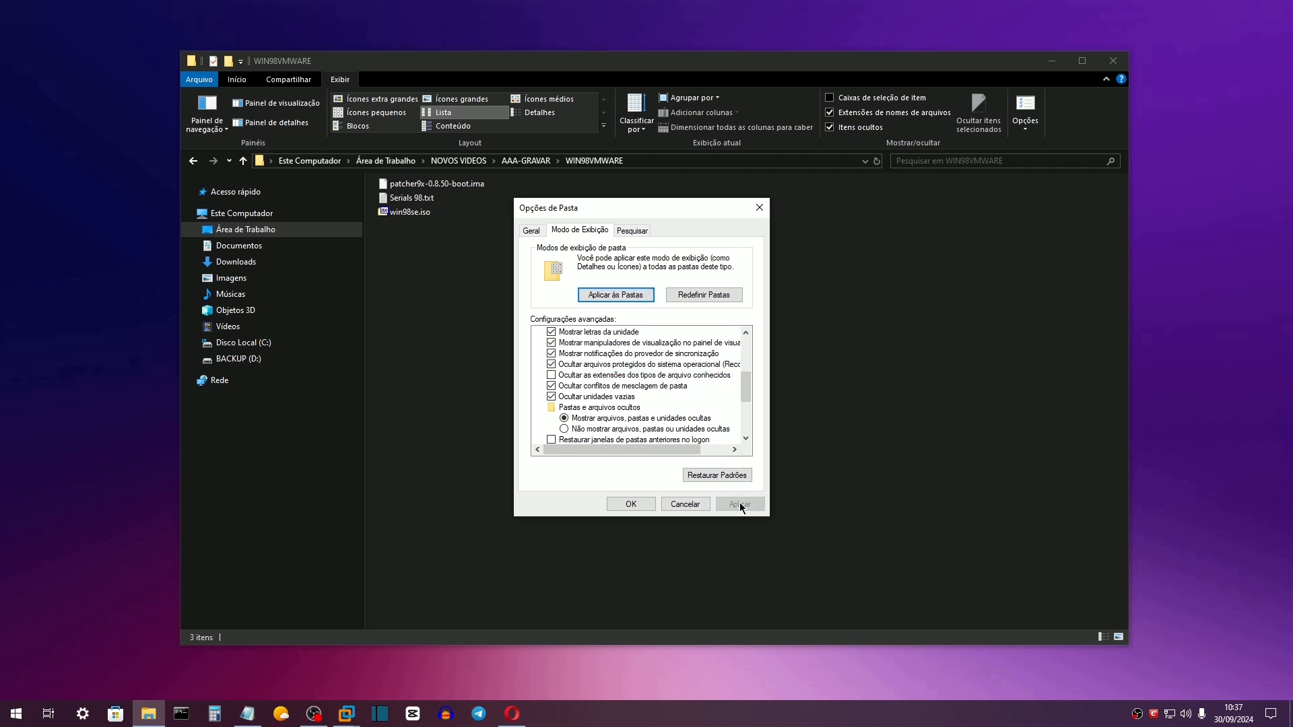
left_click(645, 505)
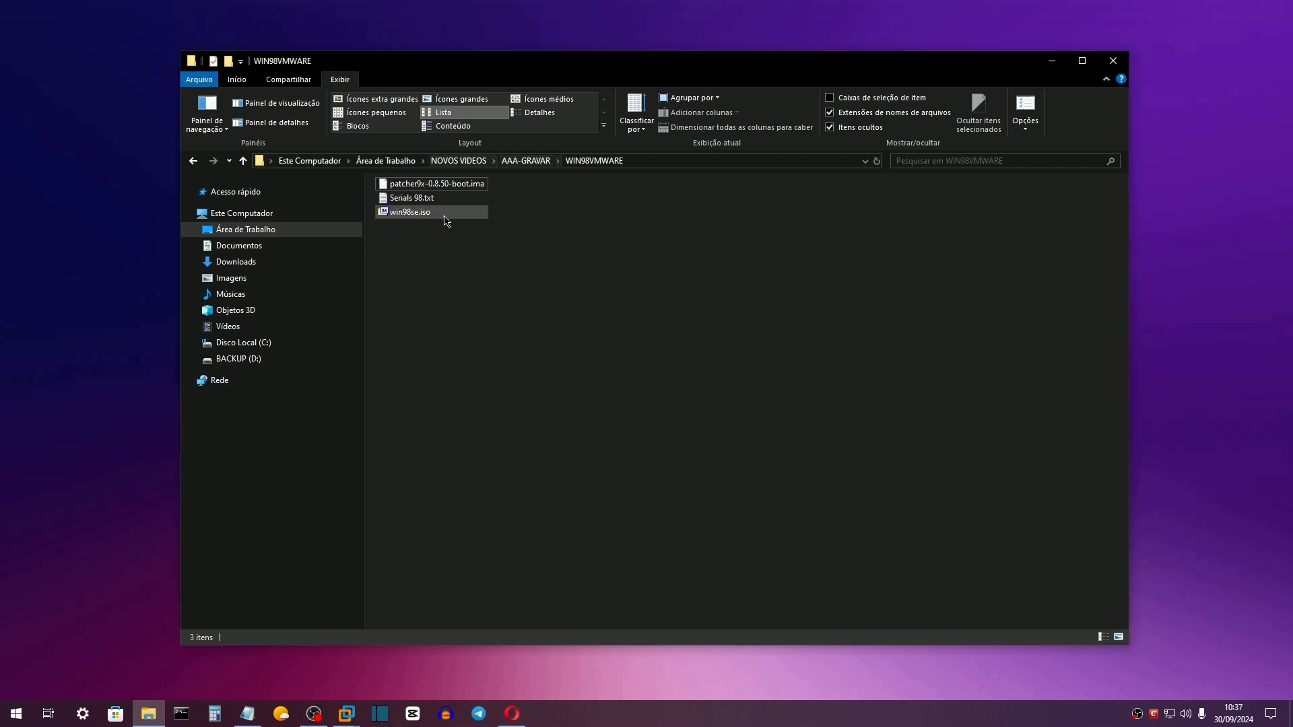
Rename the patcher9x boot image from .ima to .img, confirm the change, and return to VMware.
left_click(463, 188)
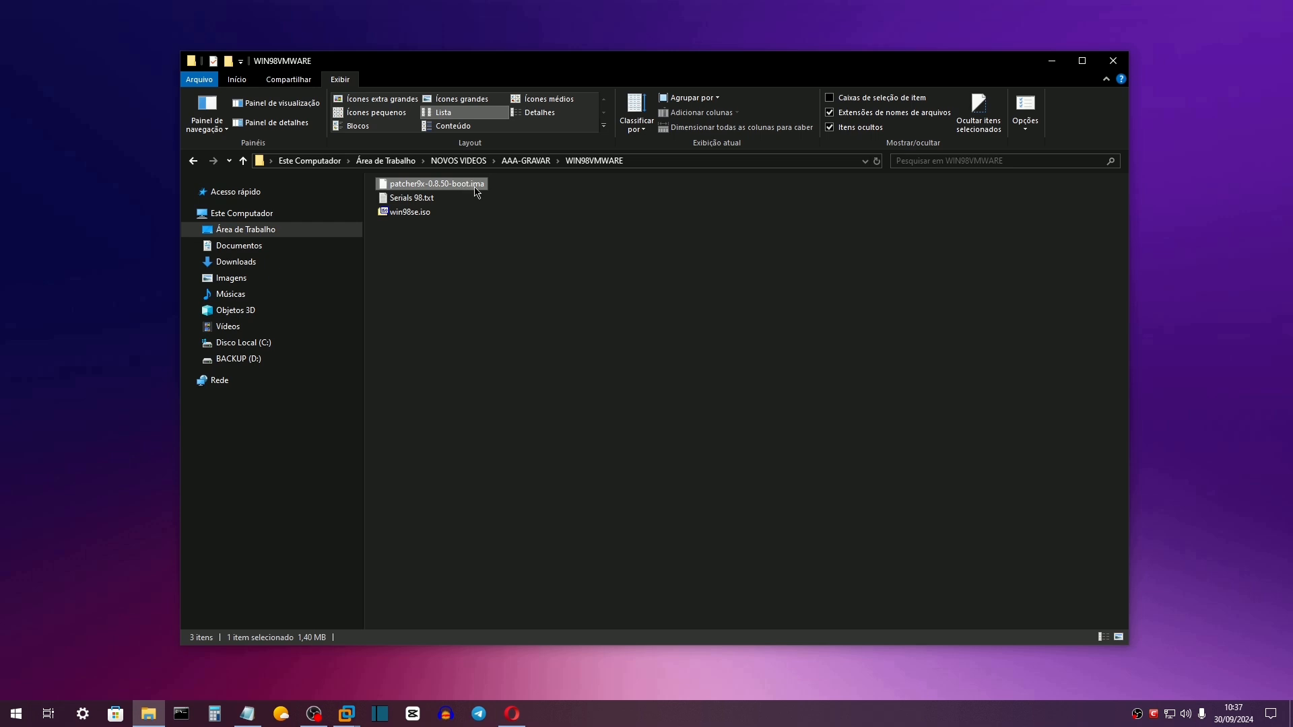
left_click(480, 188)
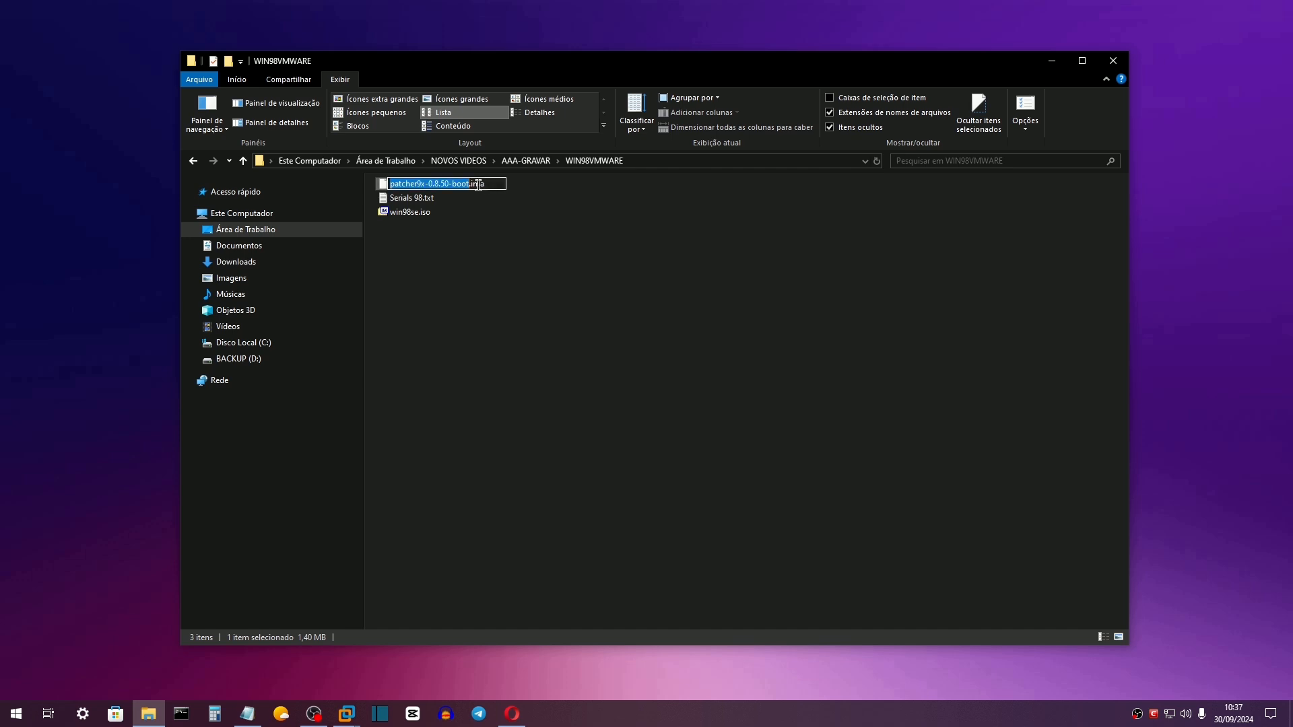
left_click(489, 184)
key("BackSpace")
type("g")
key("Return")
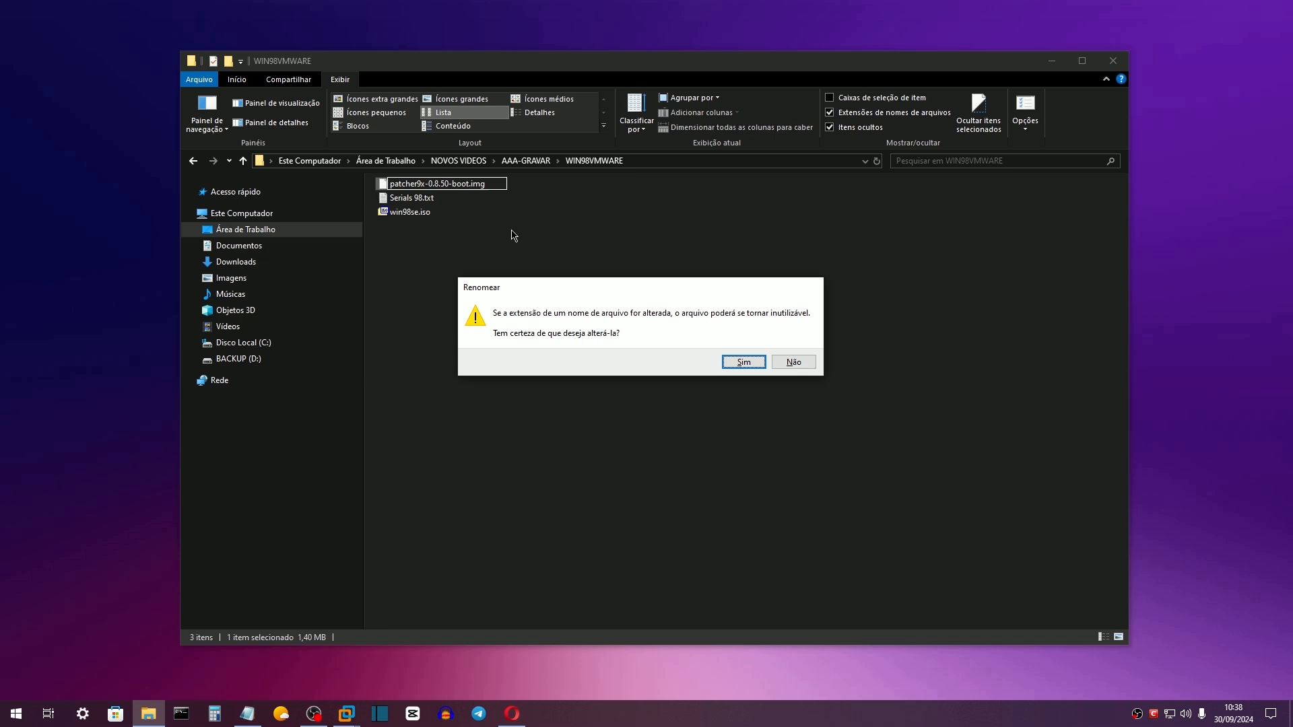
left_click(734, 361)
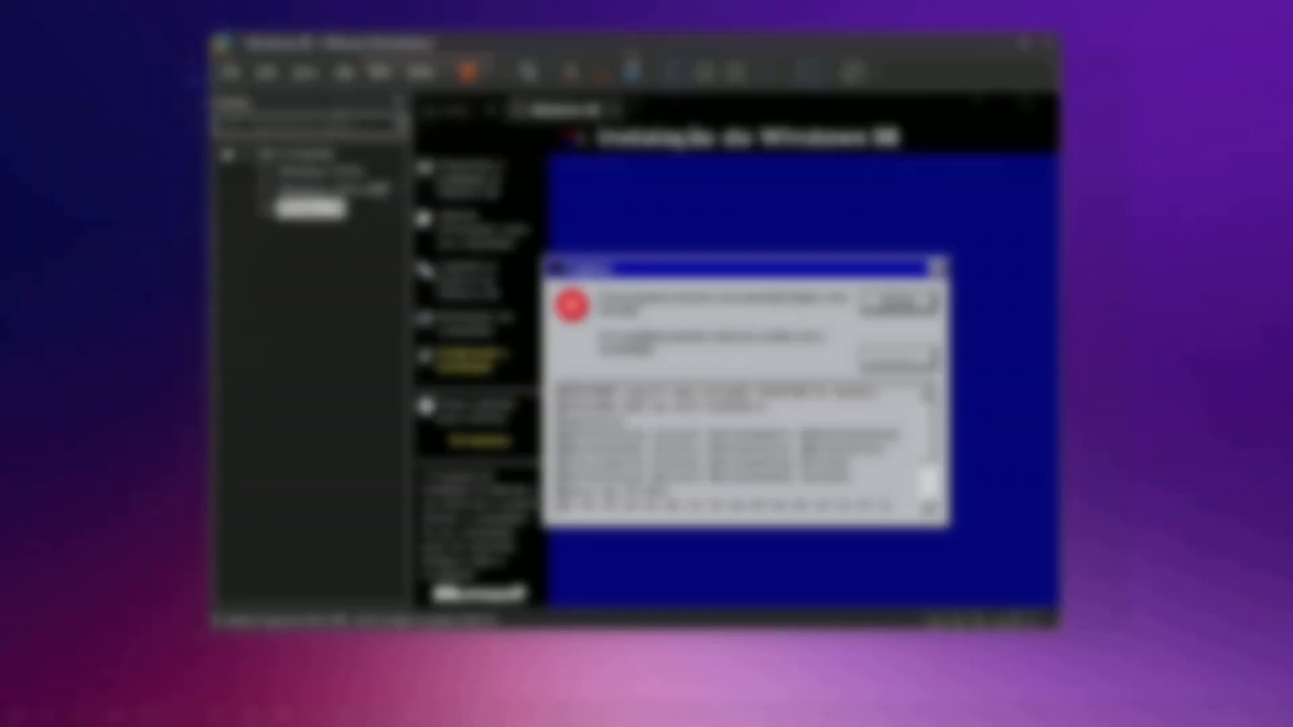
left_click(344, 74)
Shut down the Windows 98 guest.
mouse_move(472, 135)
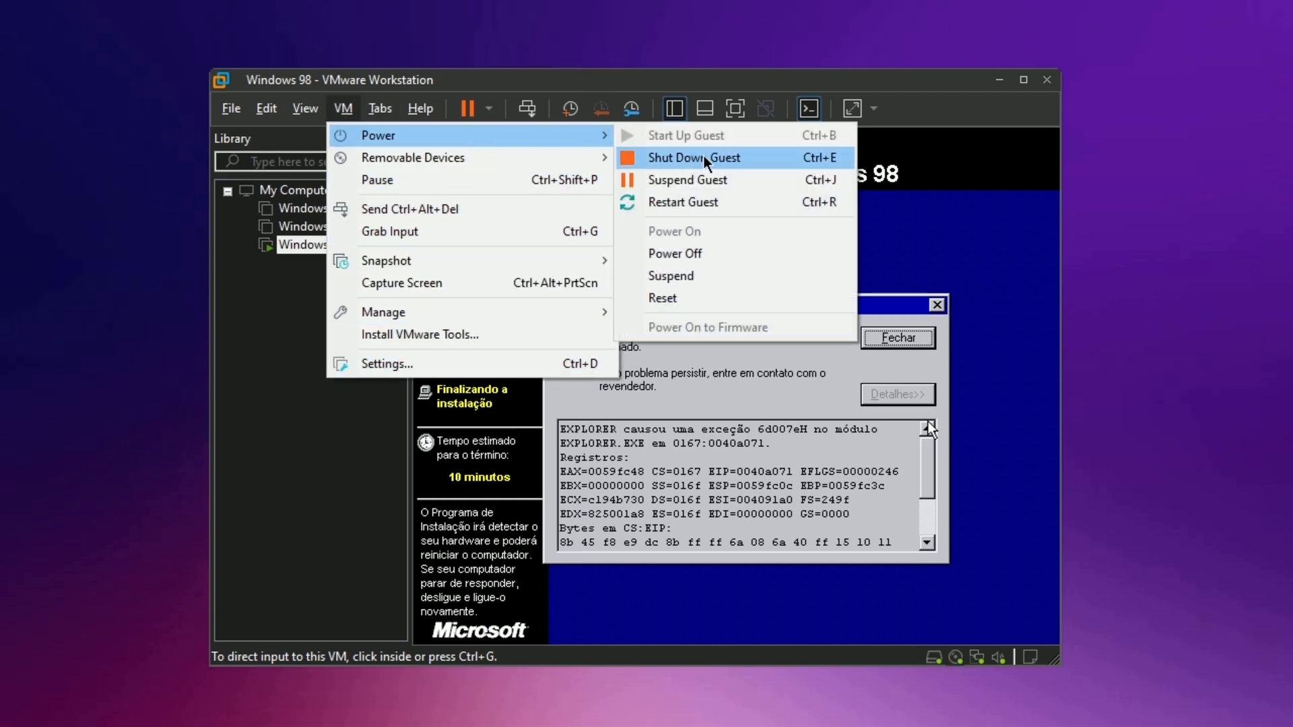
left_click(728, 157)
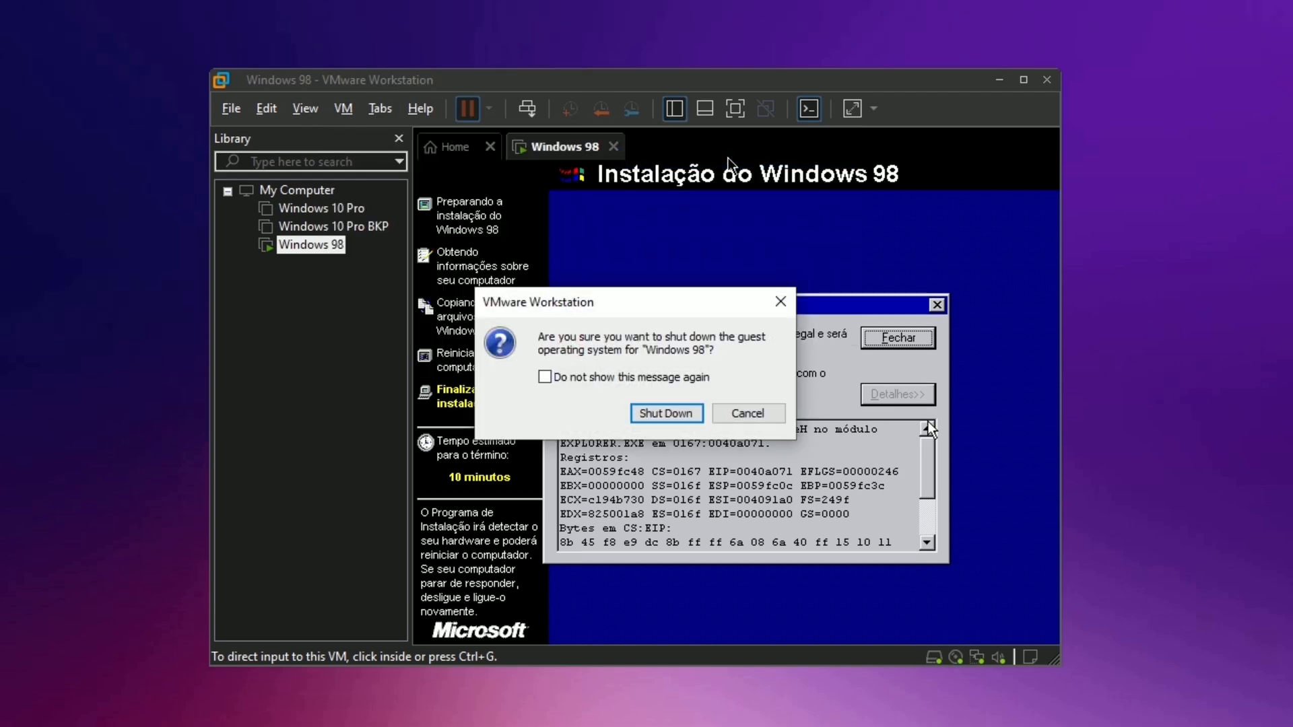
left_click(678, 413)
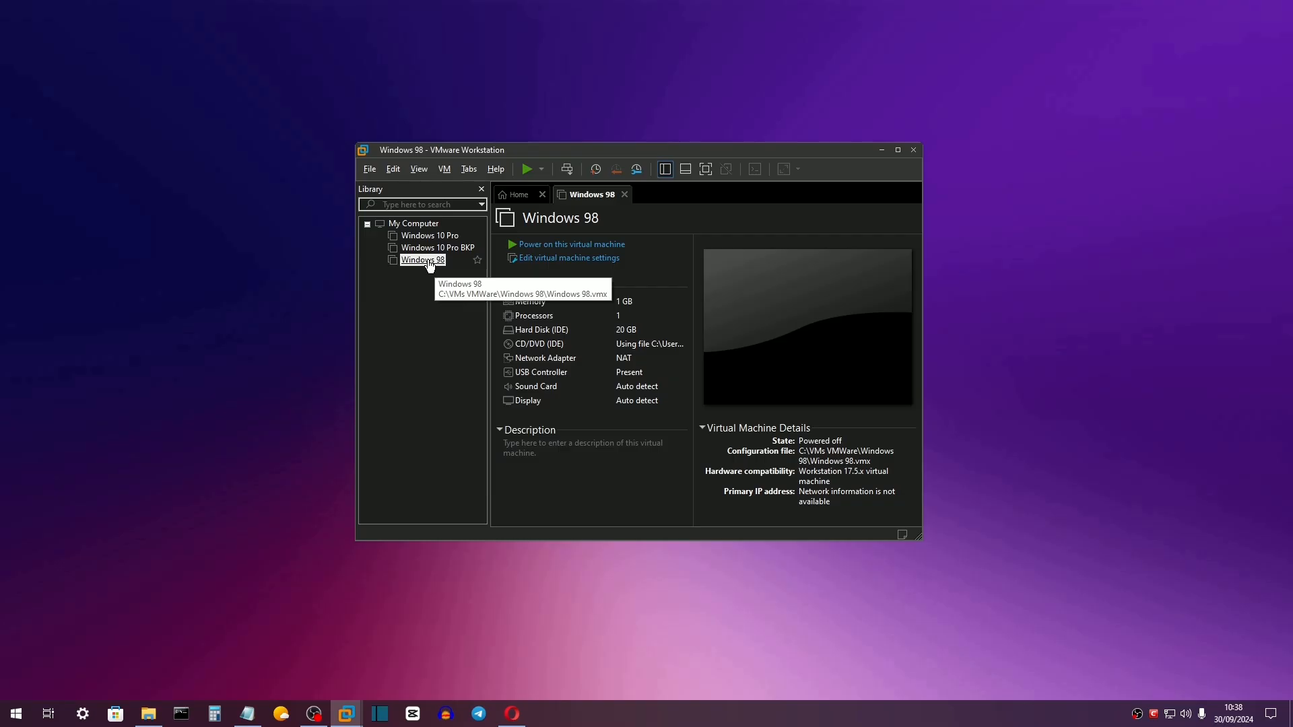
Add a new floppy drive to the Windows 98 VM's hardware.
right_click(317, 243)
left_click(458, 512)
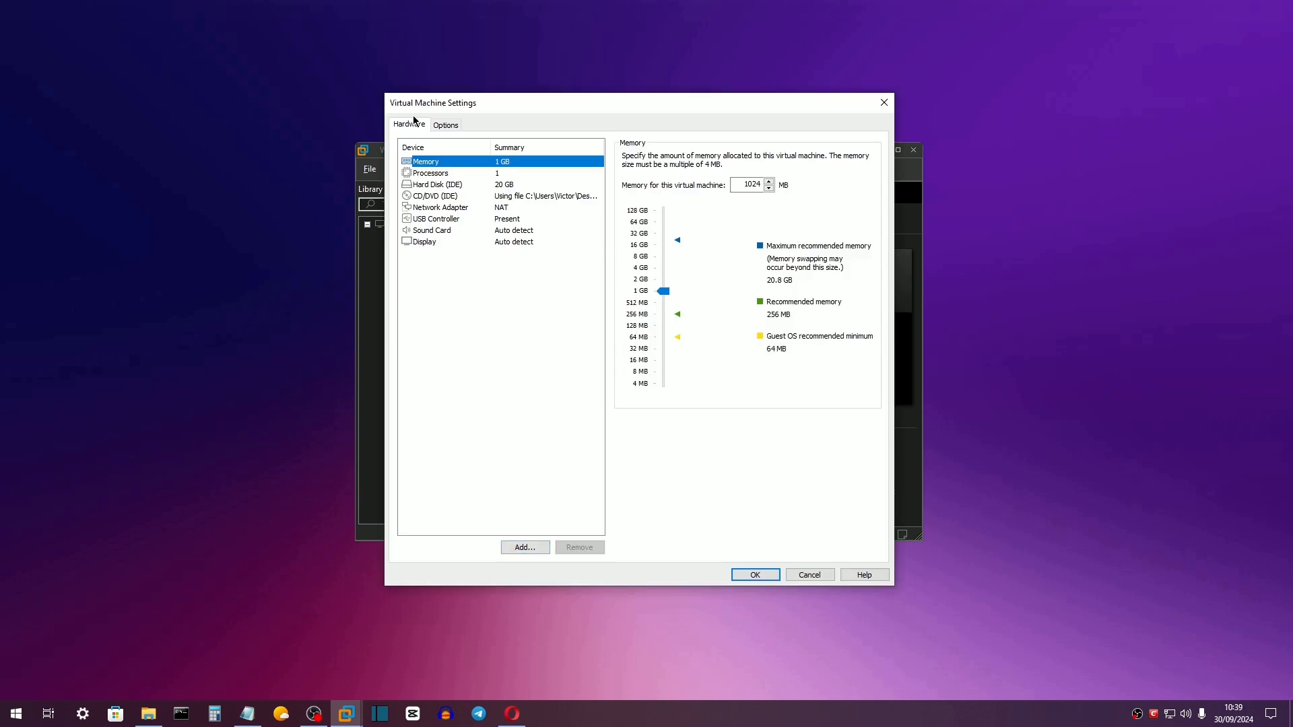
left_click(525, 555)
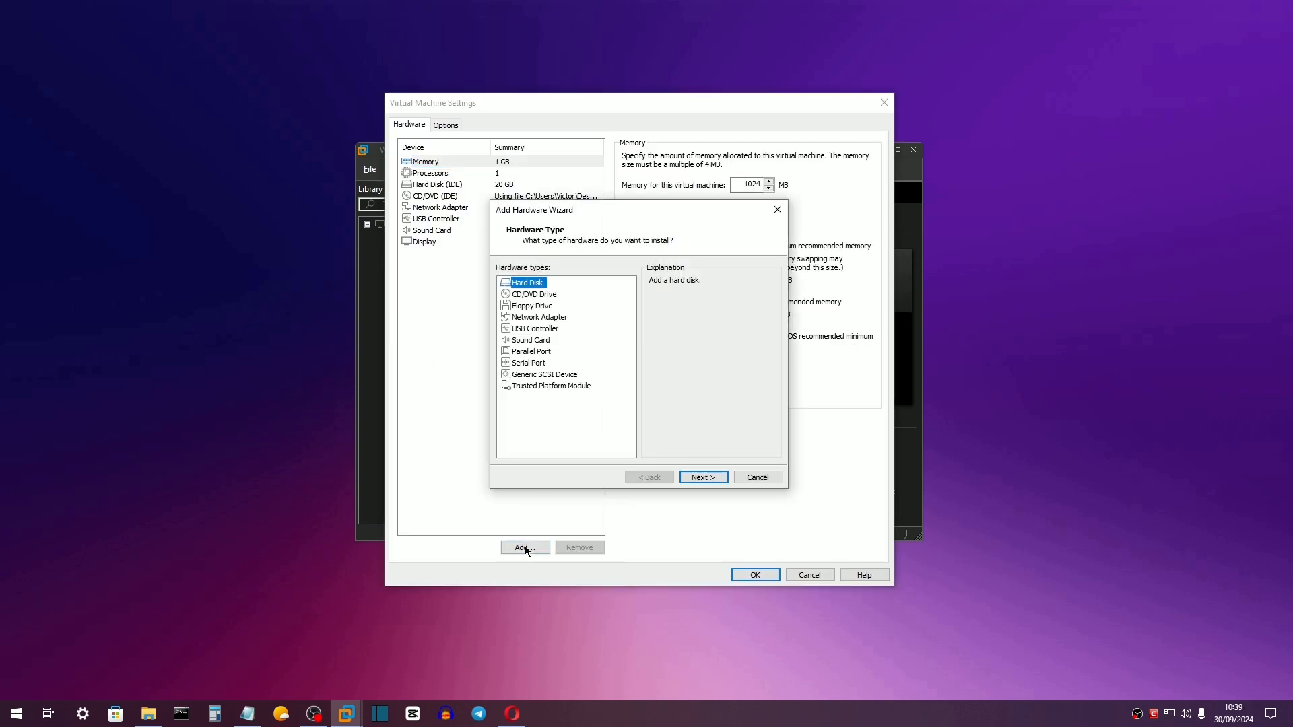
left_click(538, 308)
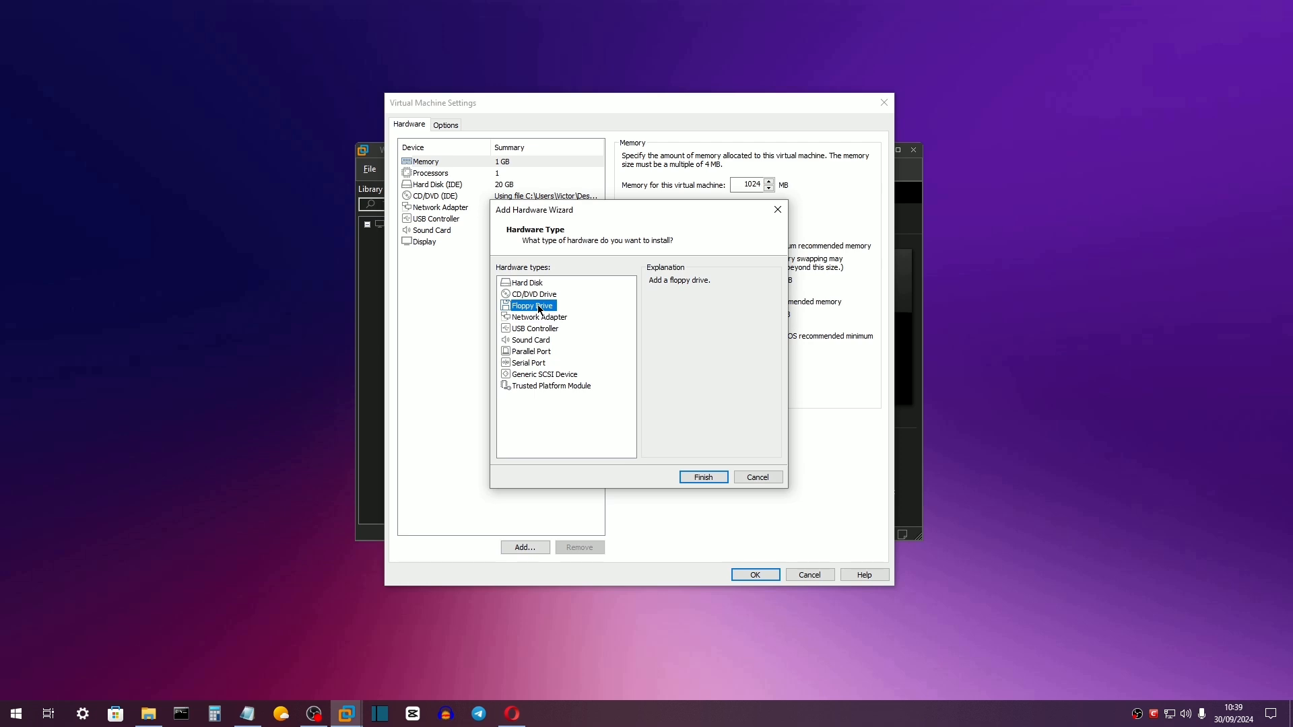
left_click(702, 478)
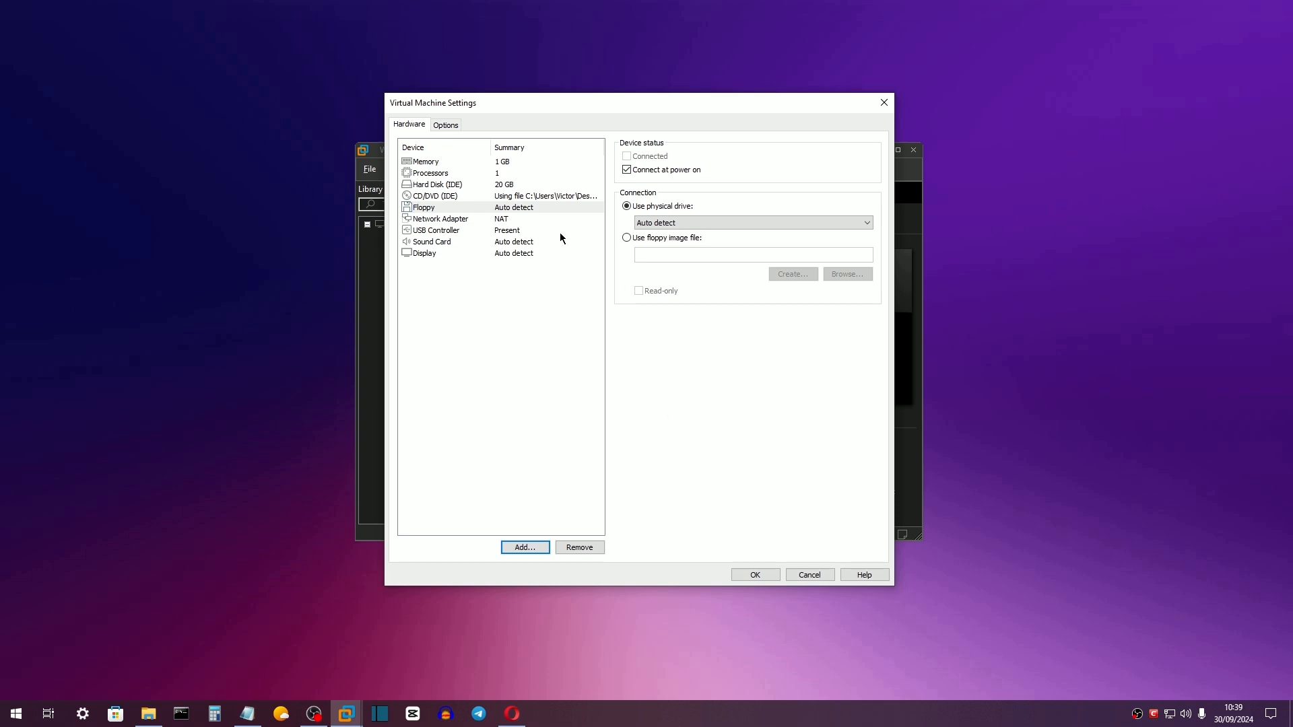
Set the floppy to use the patcher9x-0.8.50-boot.img image file and save the settings.
left_click(423, 208)
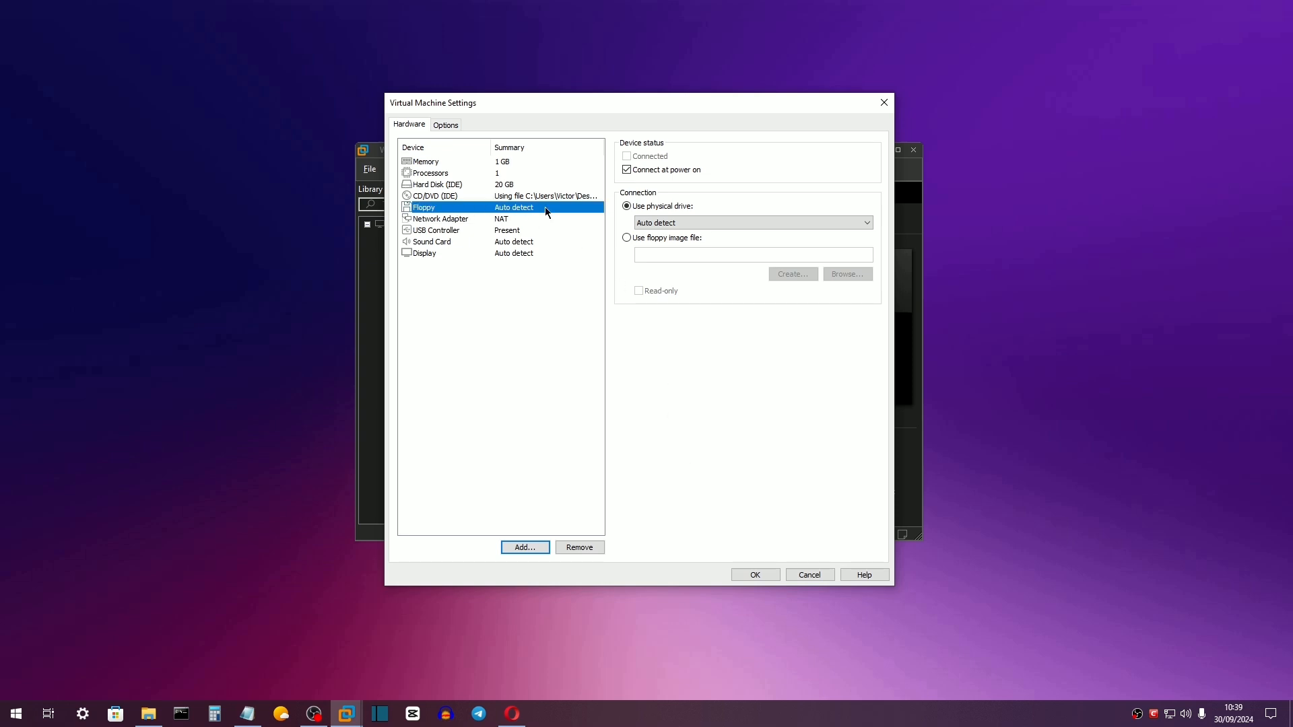
left_click(653, 240)
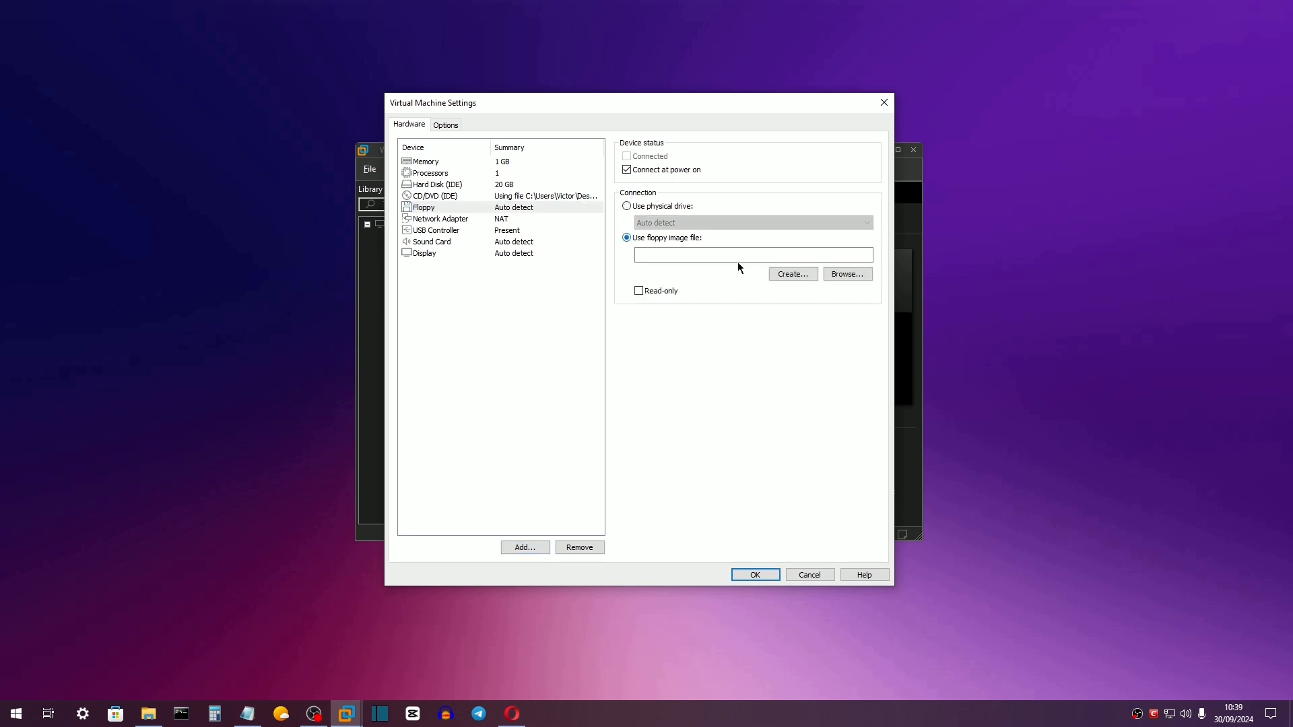
left_click(841, 275)
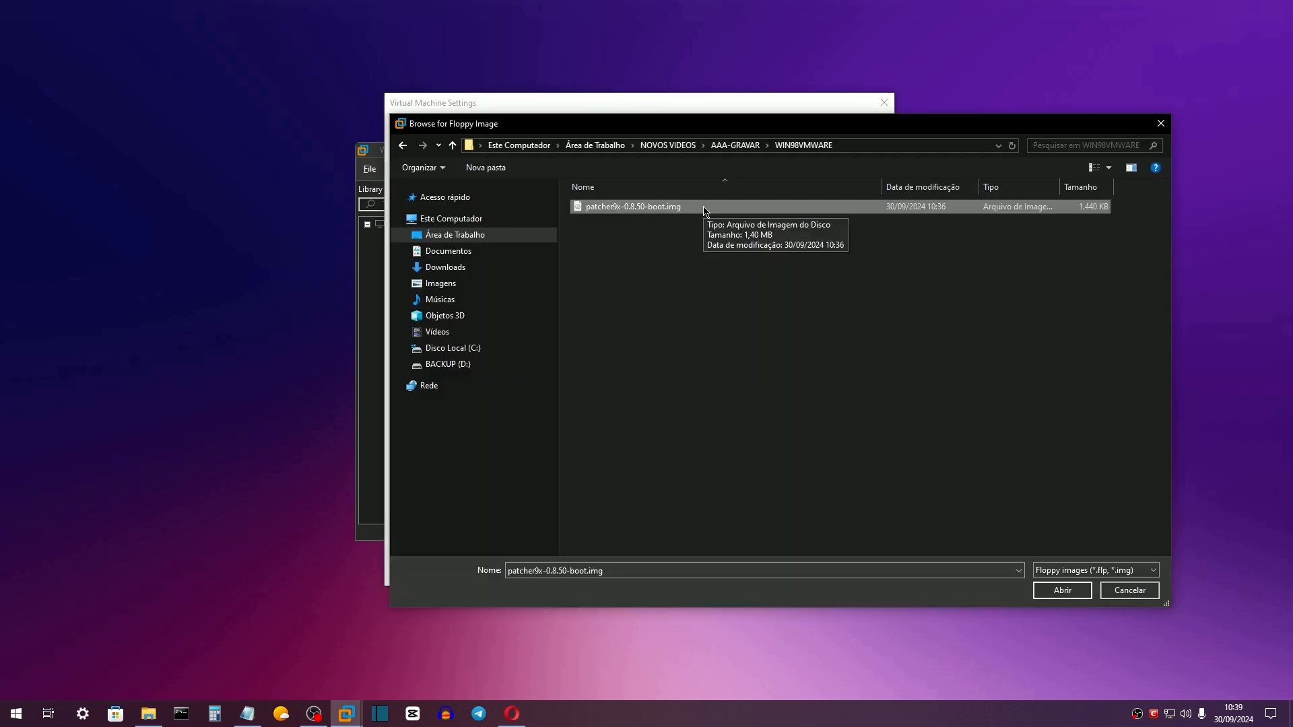
left_click(1063, 590)
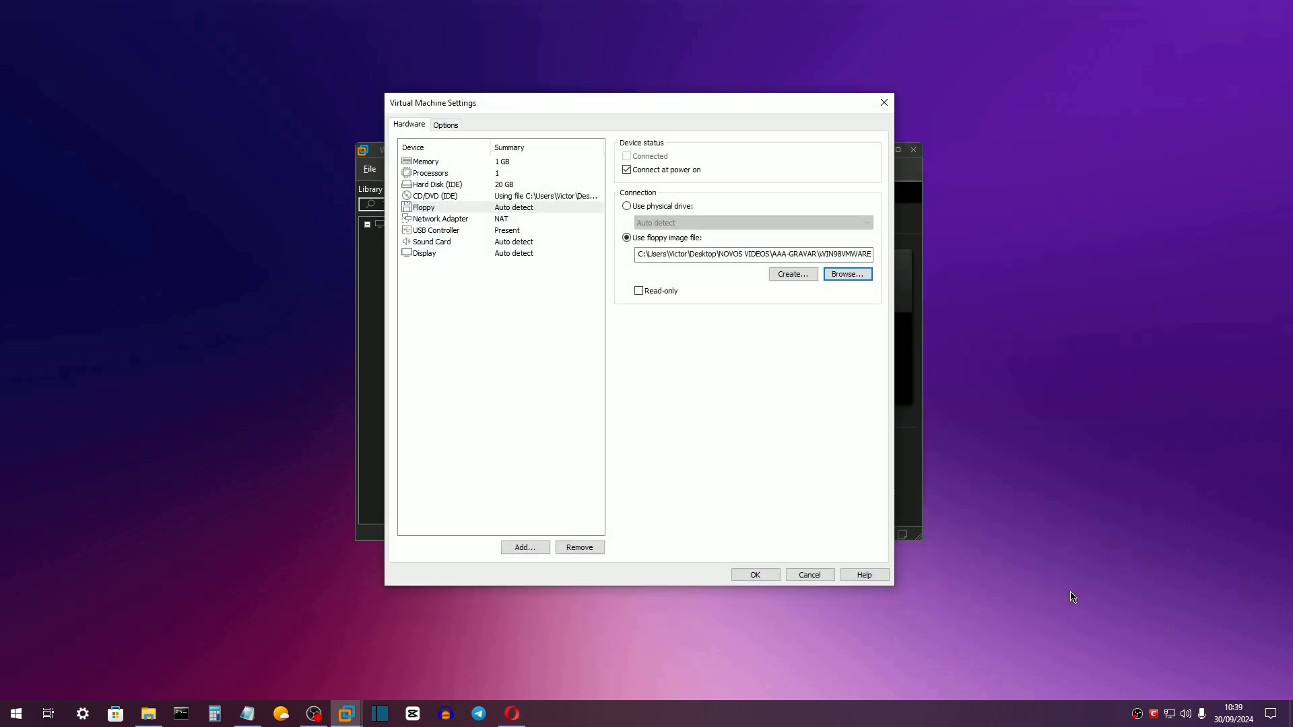
left_click(756, 574)
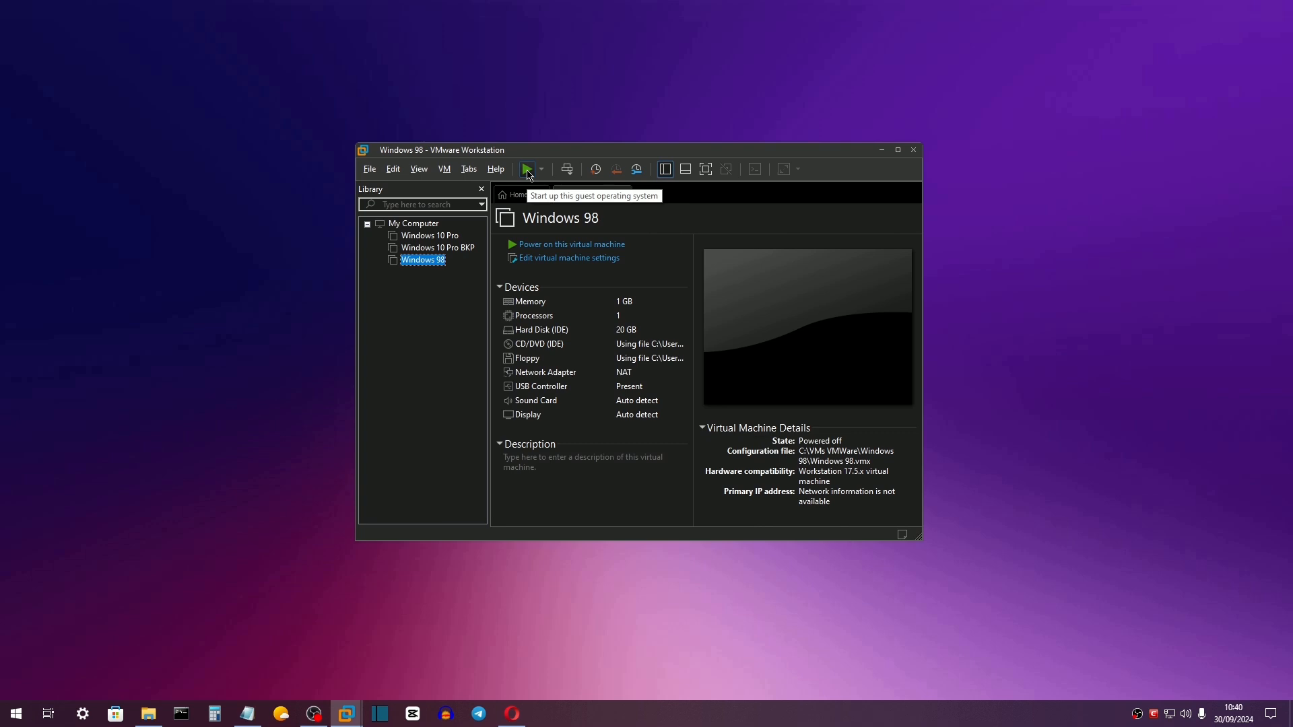
Power on into PhoenixBIOS setup and put Removable Devices first in the boot order.
left_click(542, 170)
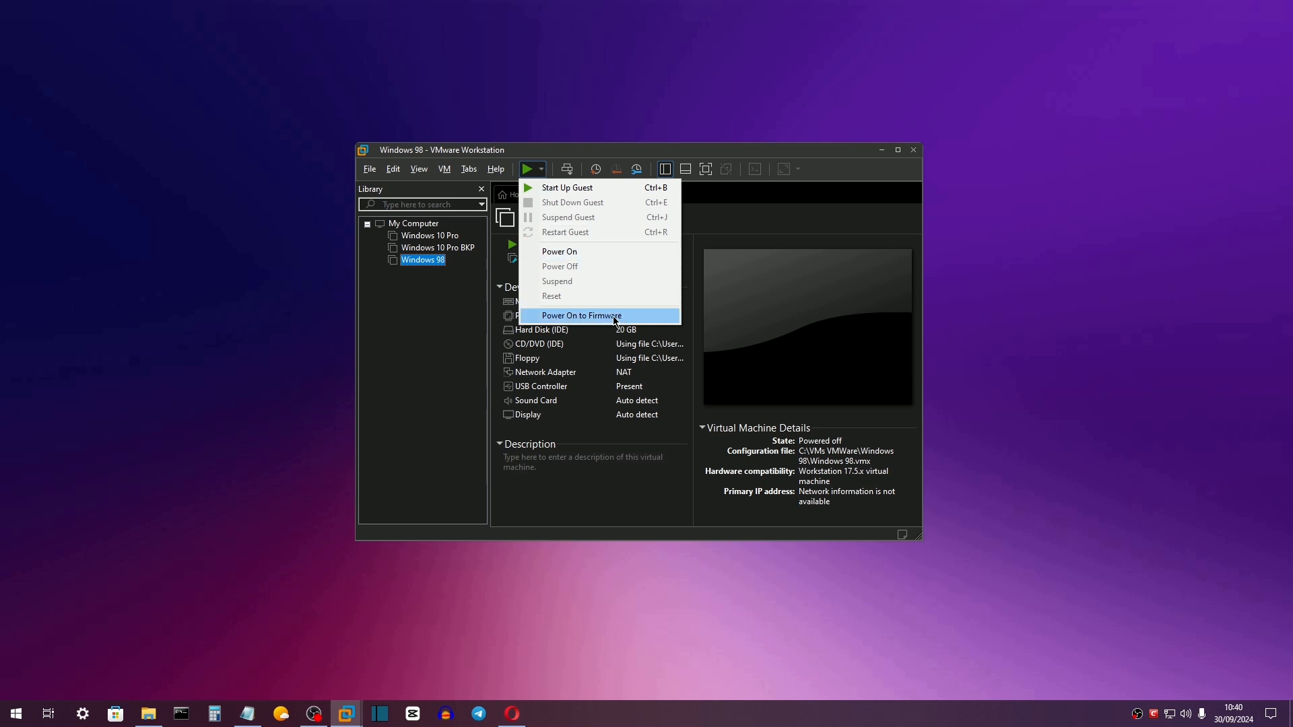
left_click(615, 318)
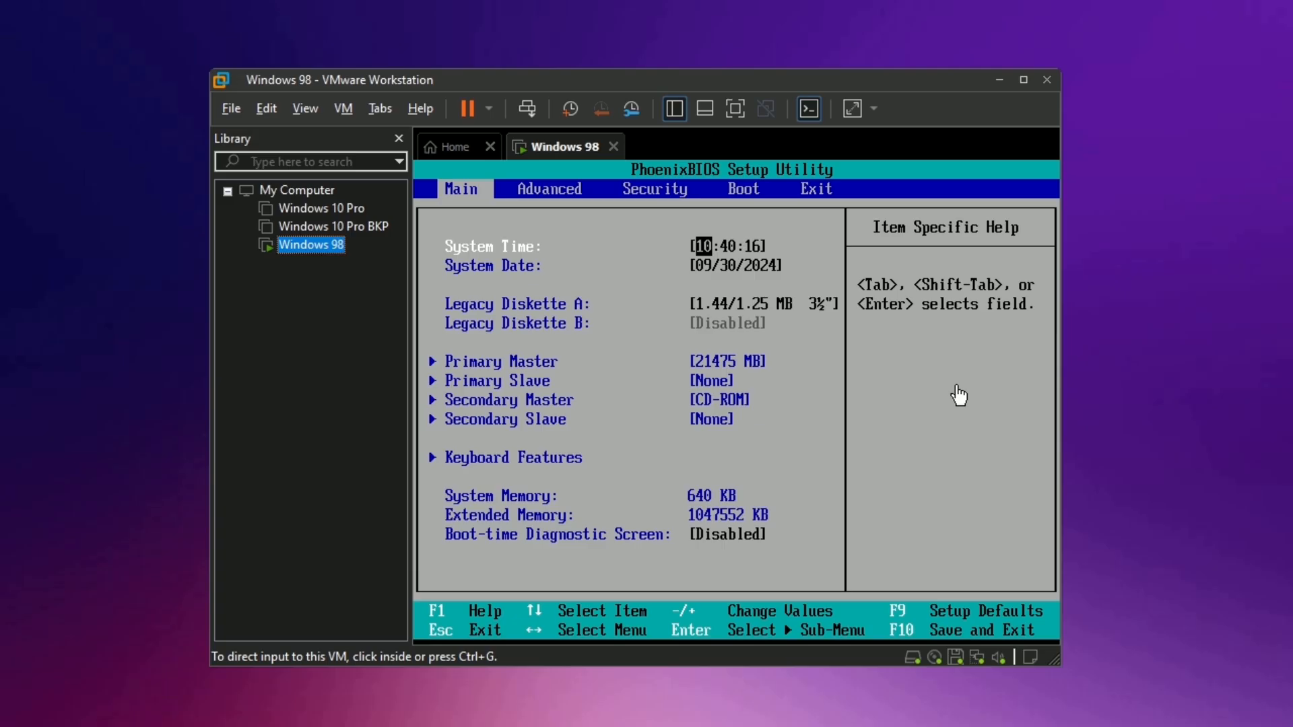
left_click(853, 359)
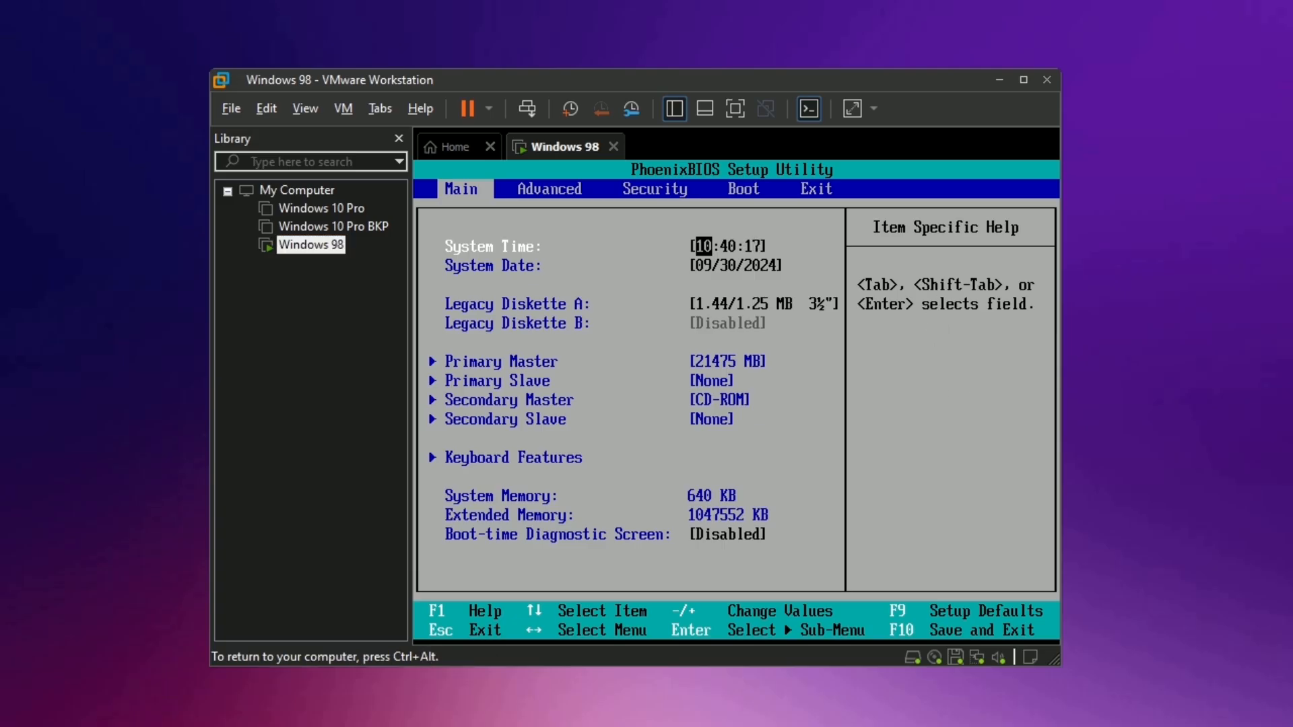
key("Right")
key("Right")
key("Right")
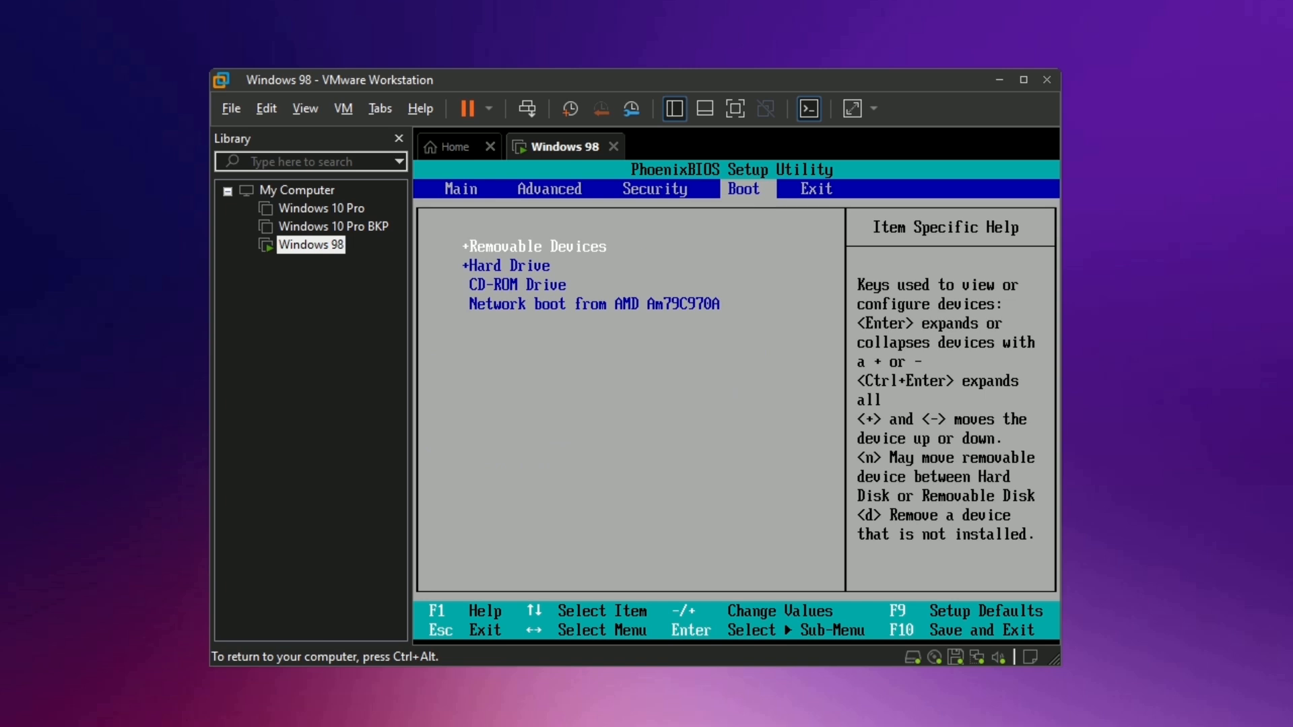
key("Down")
key("Up")
key("Return")
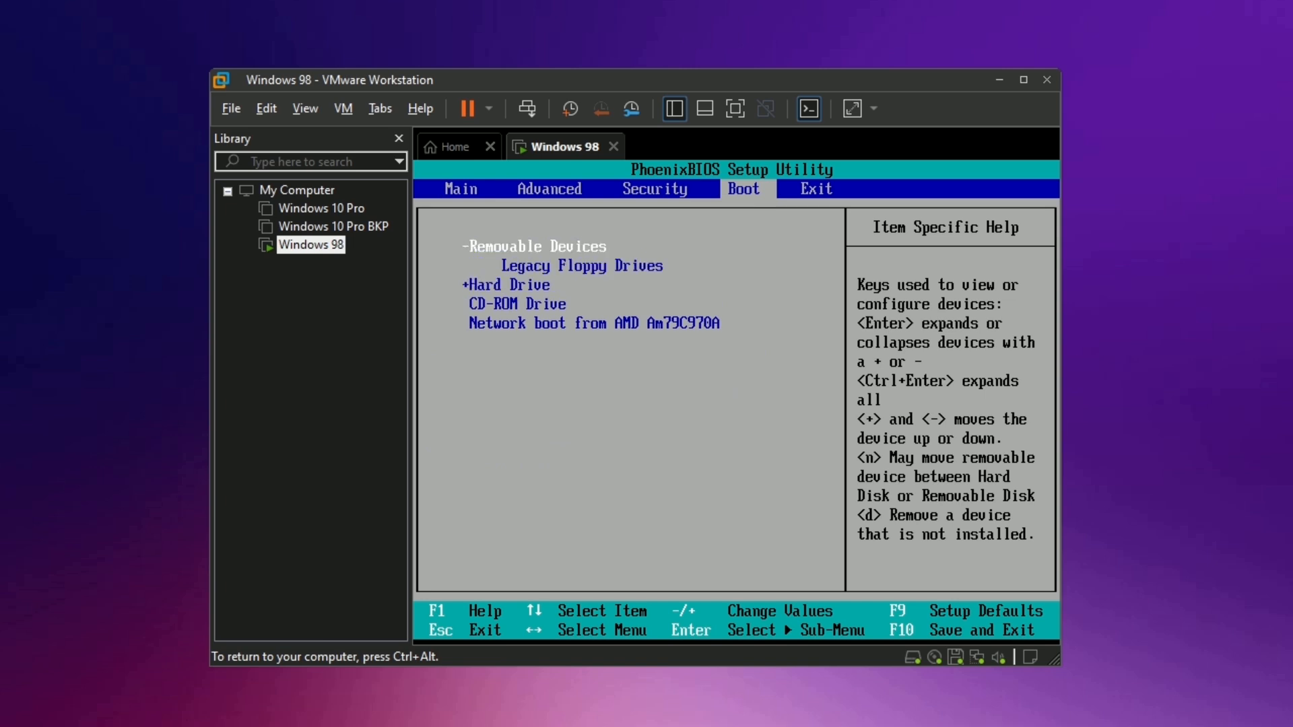
key("Down")
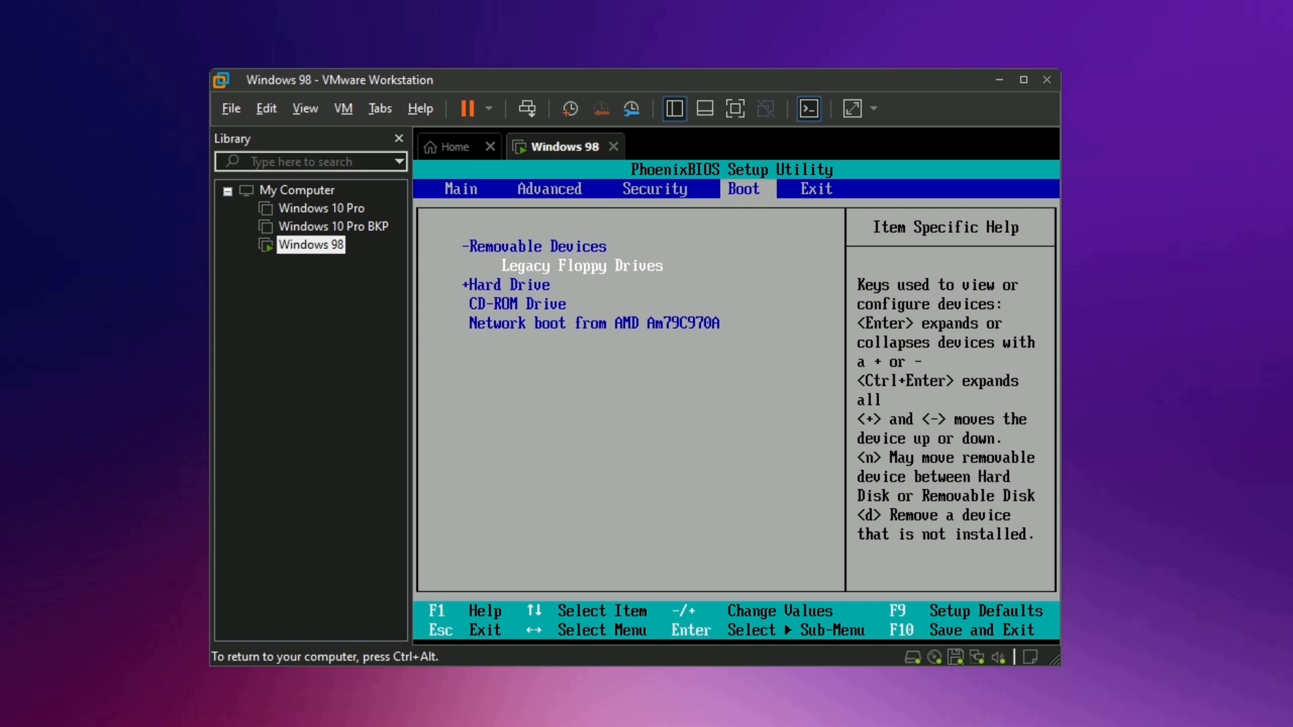
key("Up")
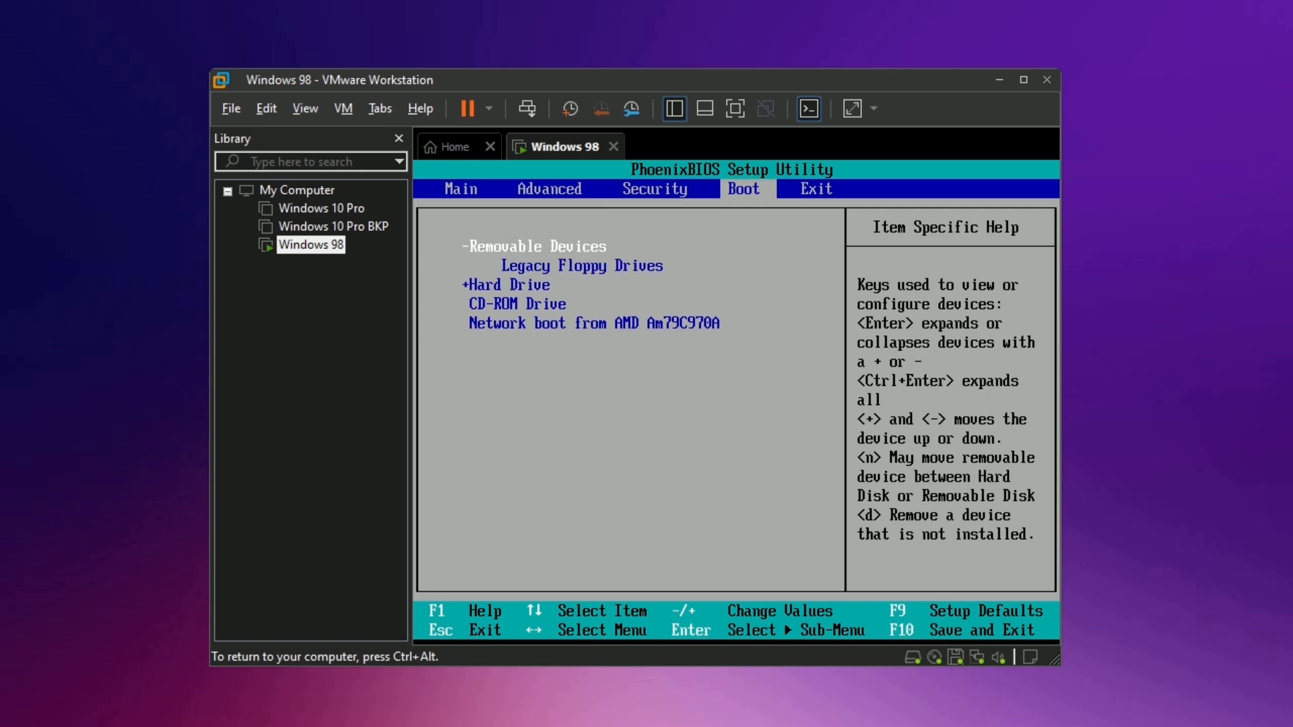
key("Down")
key("Up")
Exit the BIOS saving changes and confirm the reboot.
key("Right")
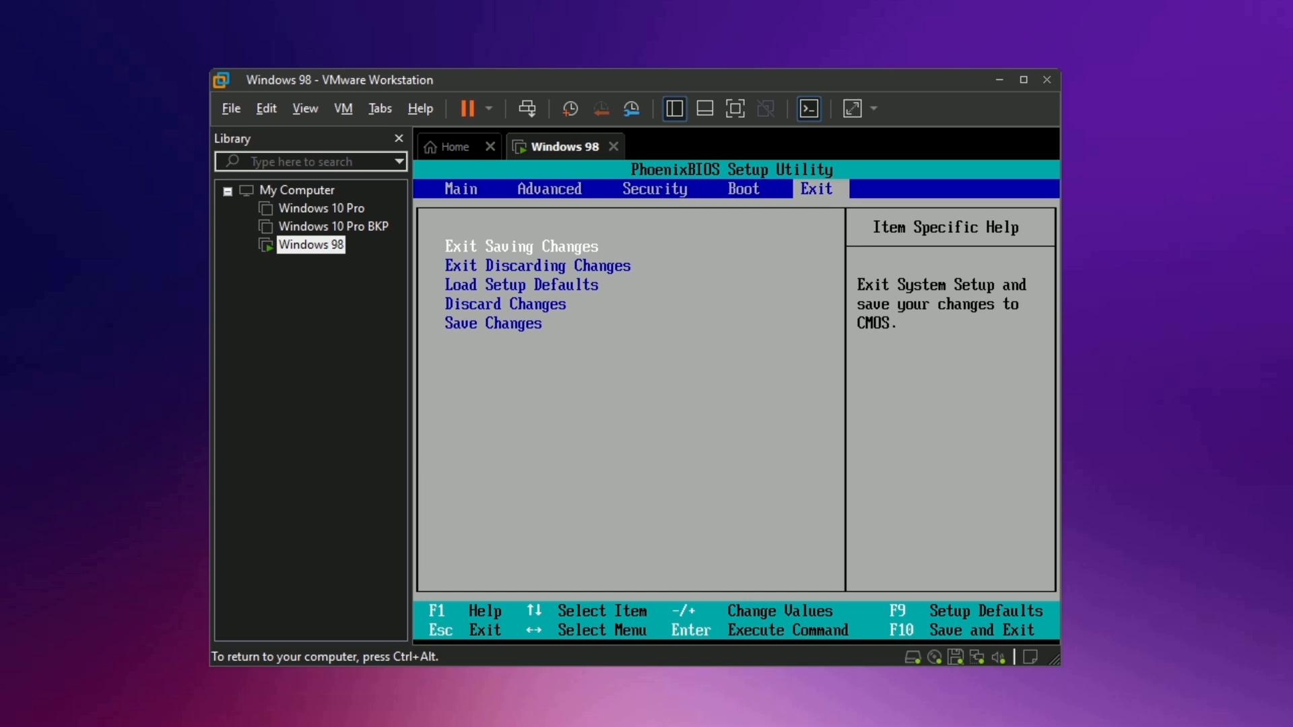
key("Return")
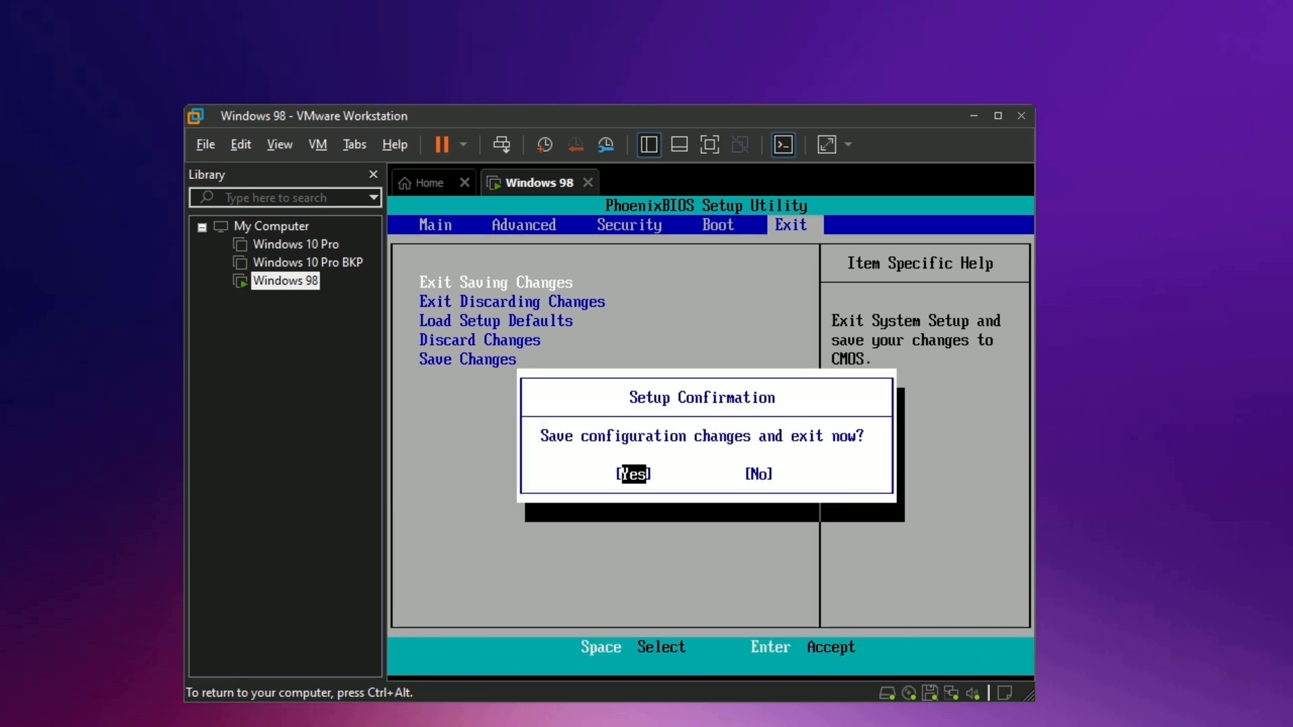
key("Return")
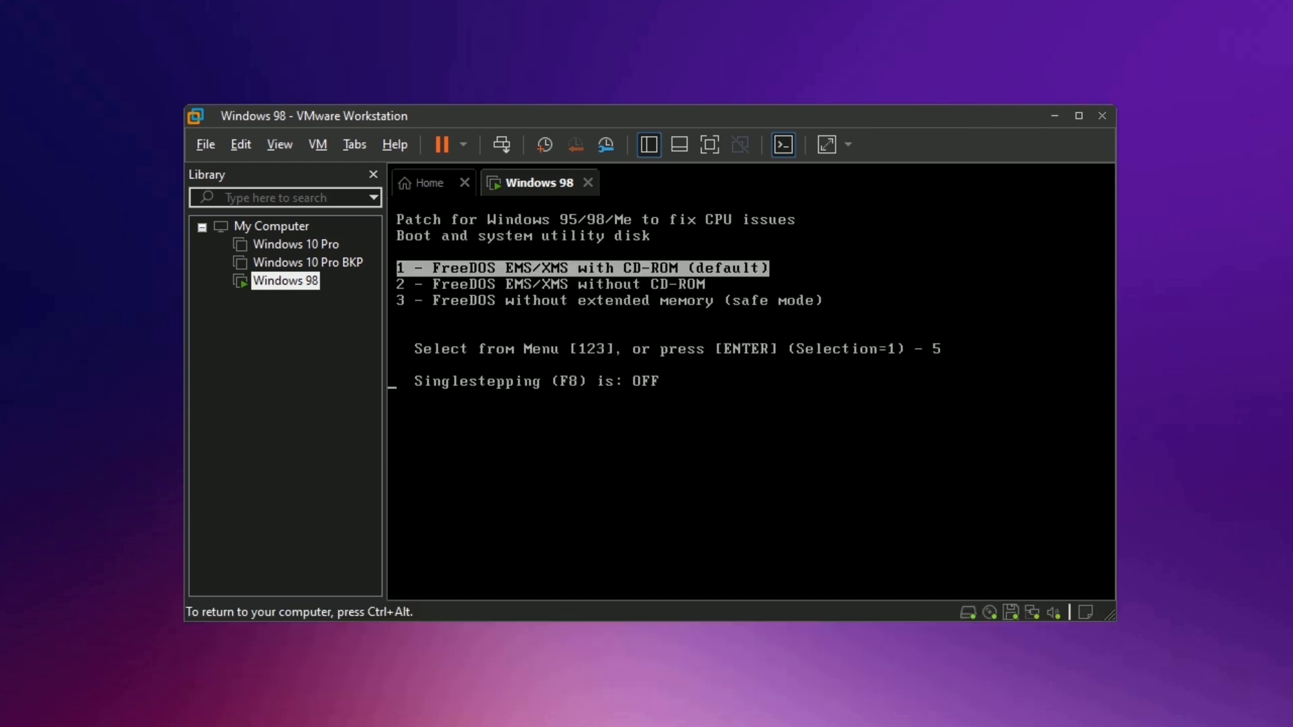
Boot FreeDOS from the patch floppy using the first boot option.
key("Down")
key("Up")
key("Return")
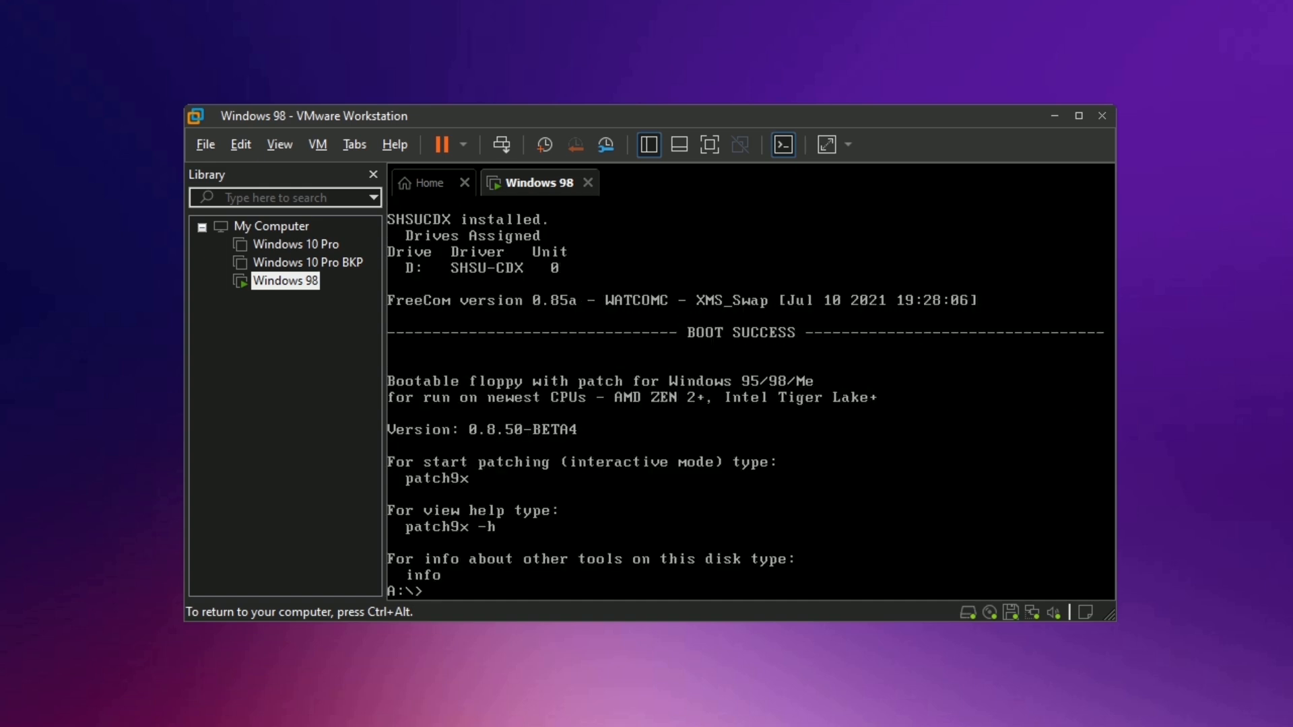
Run patch9x with the default Windows path, option 2 and 'y' to patch VMM32.VXD and NDIS.VXD.
type("patch9x")
key("Return")
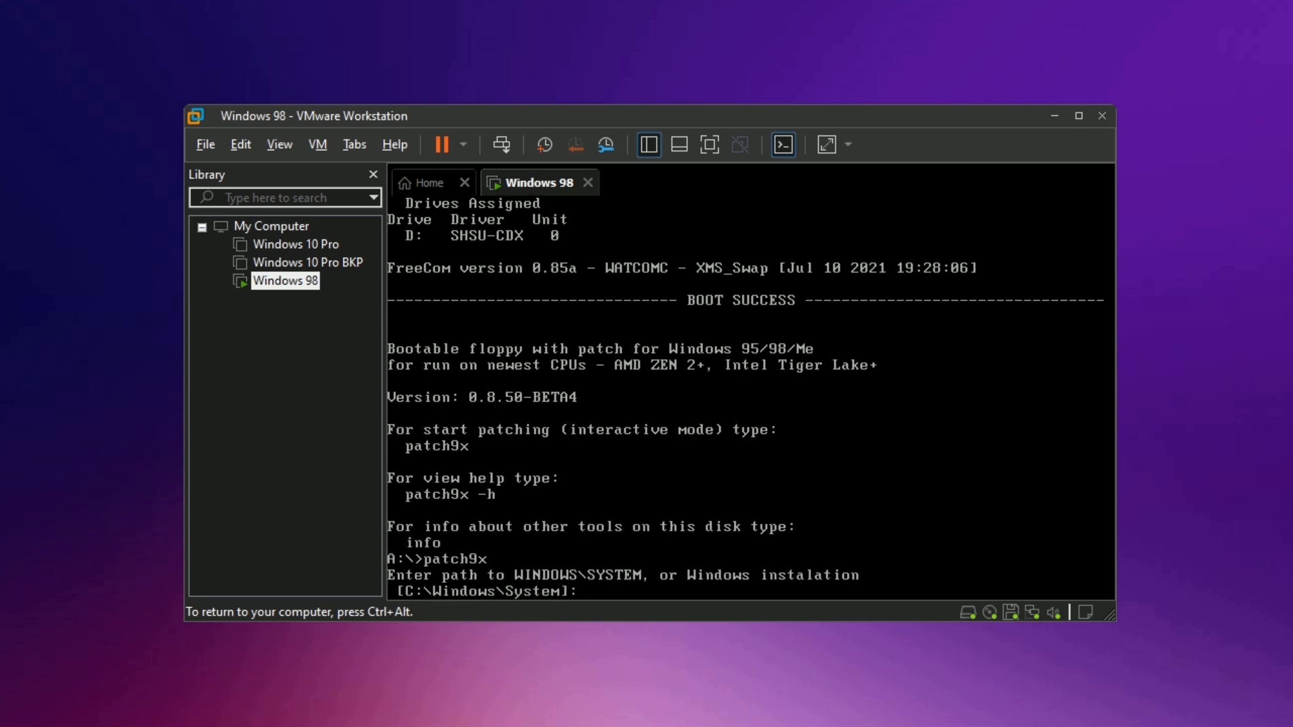
key("Return")
type("2")
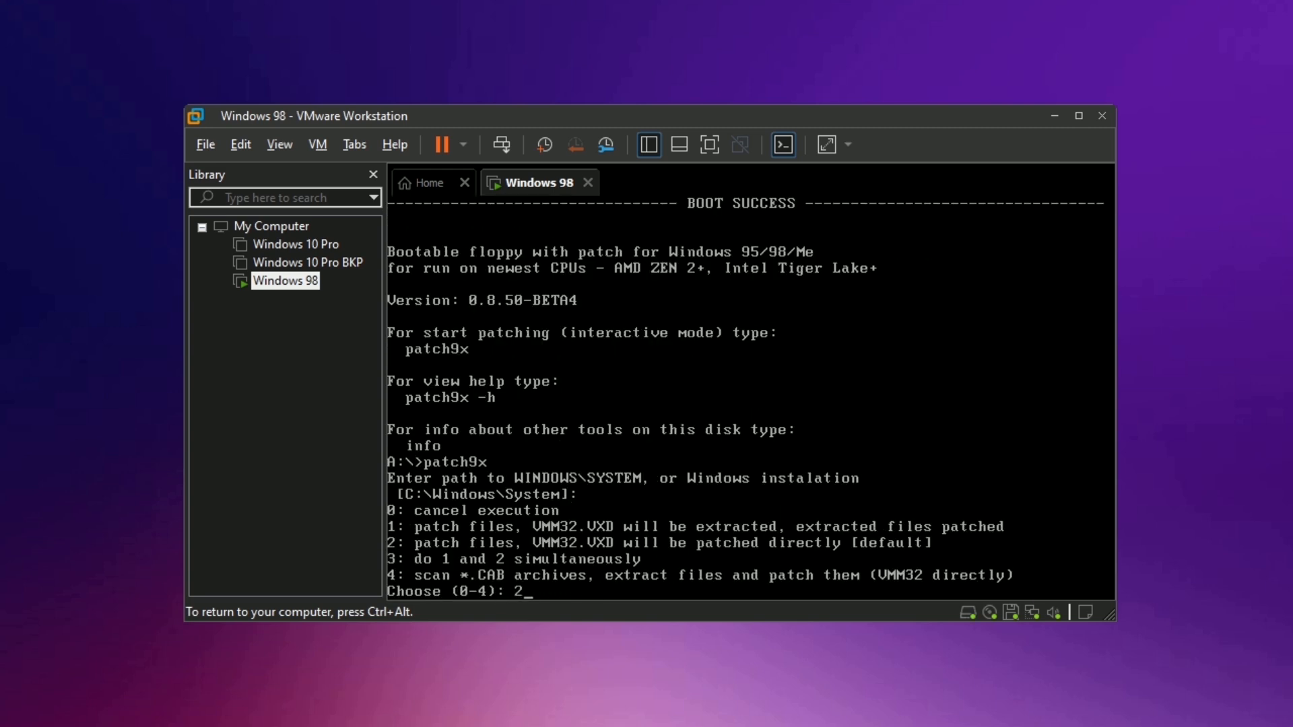
key("Return")
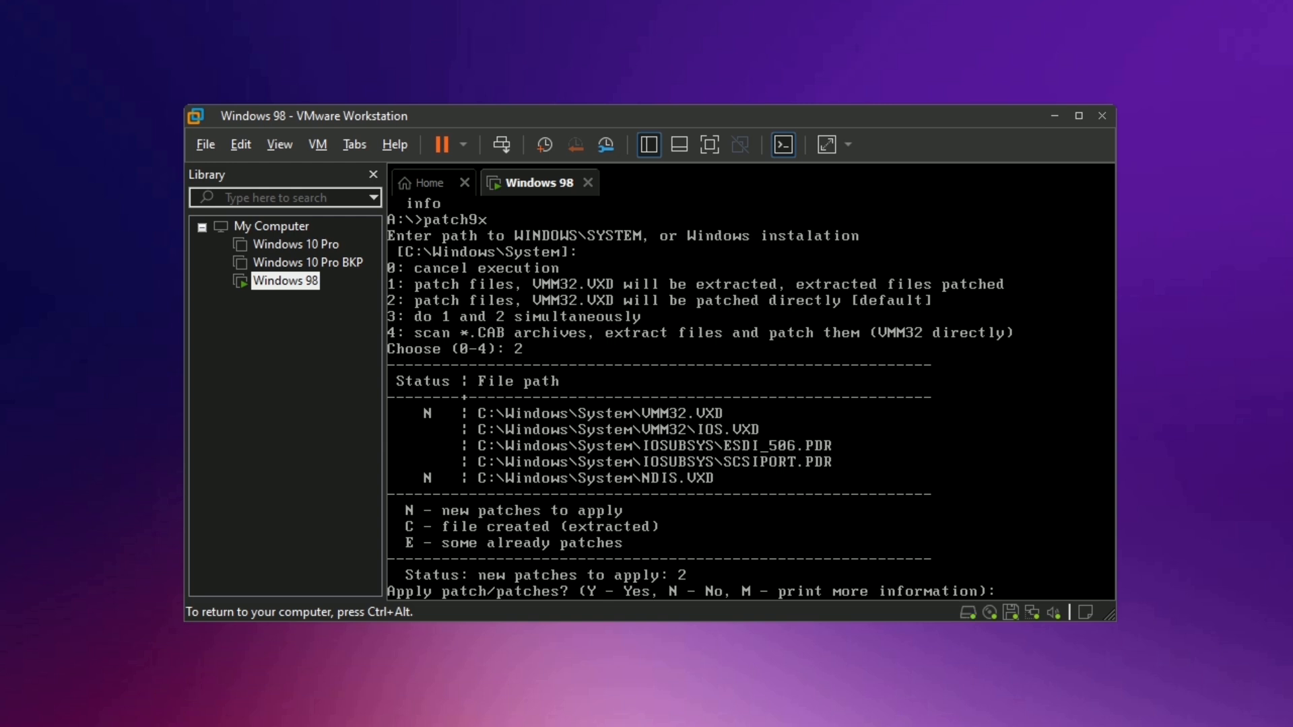
type("y")
key("Return")
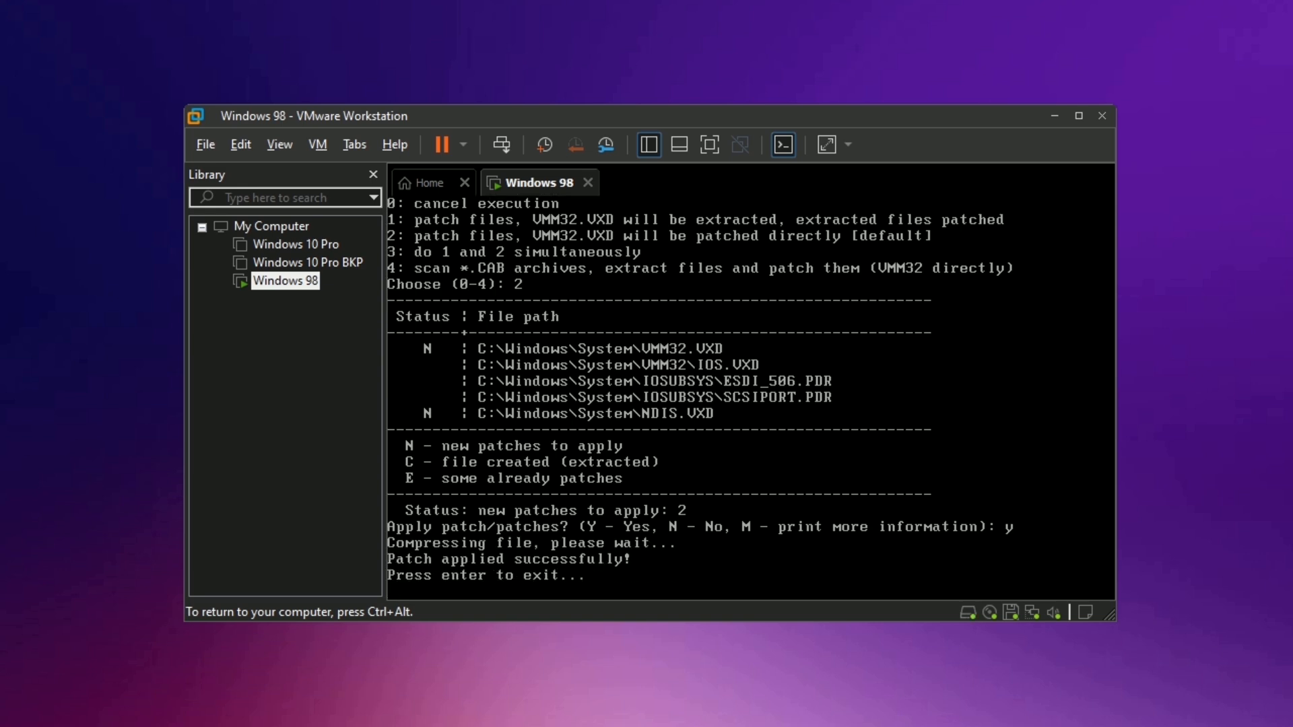
key("Return")
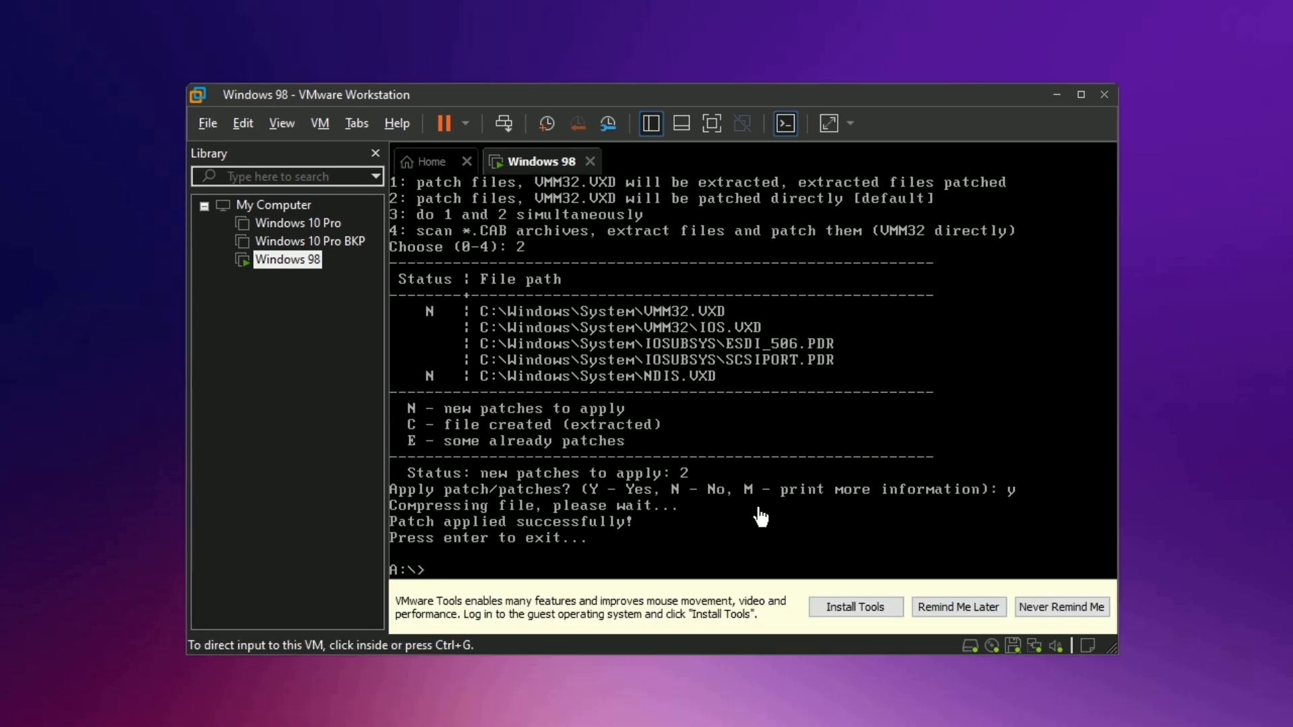
Uncheck Connected and Connect at power on for the floppy drive, since it can't be removed, and save.
right_click(294, 265)
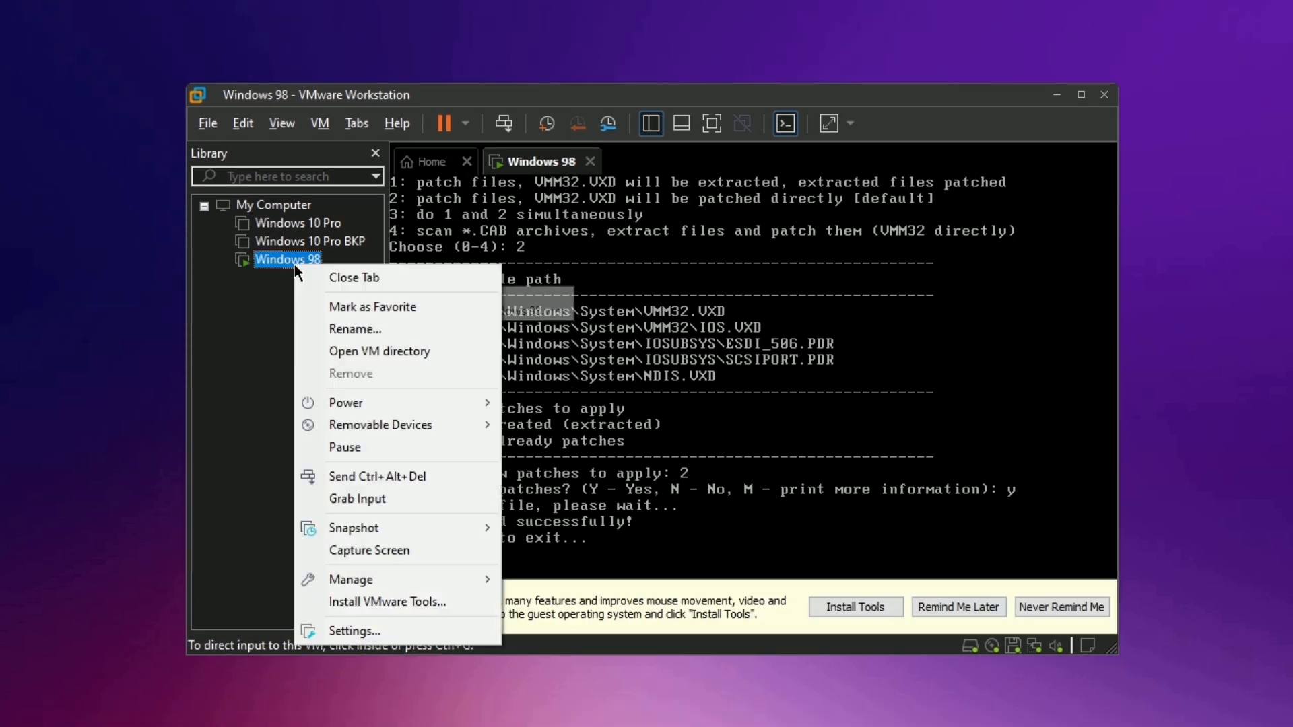
left_click(355, 631)
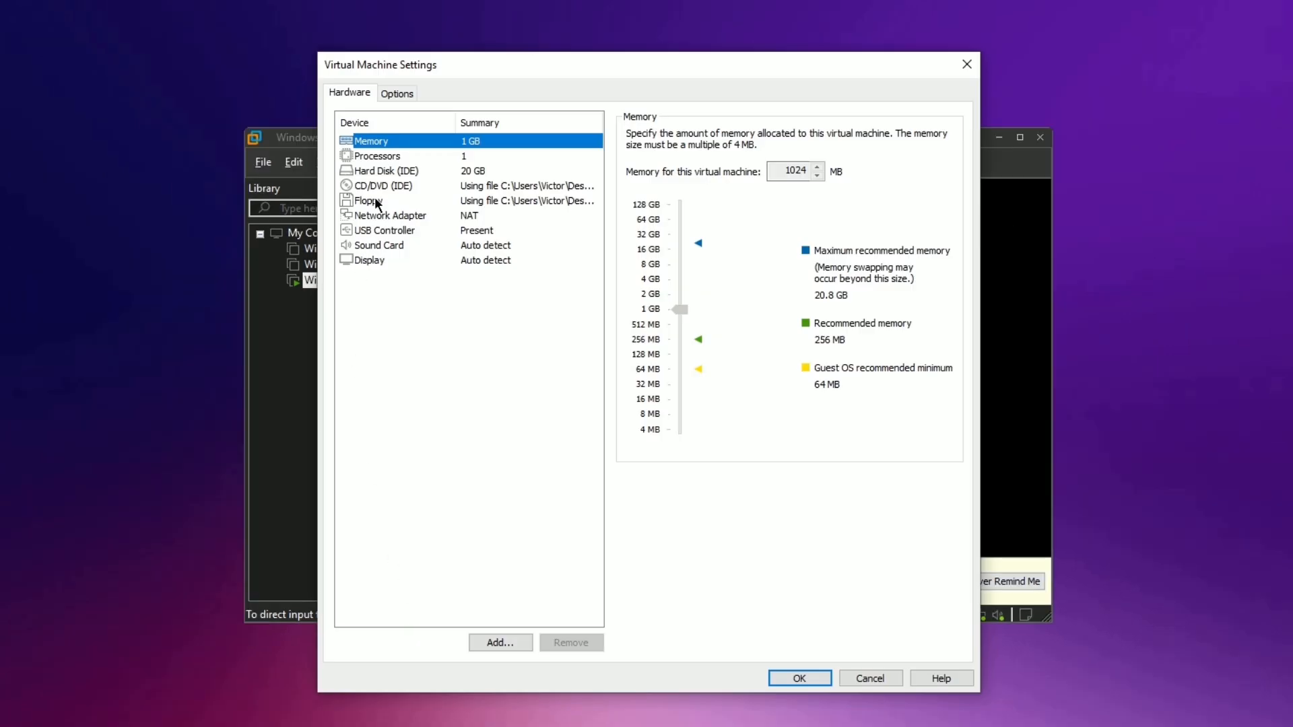
left_click(374, 202)
left_click(556, 641)
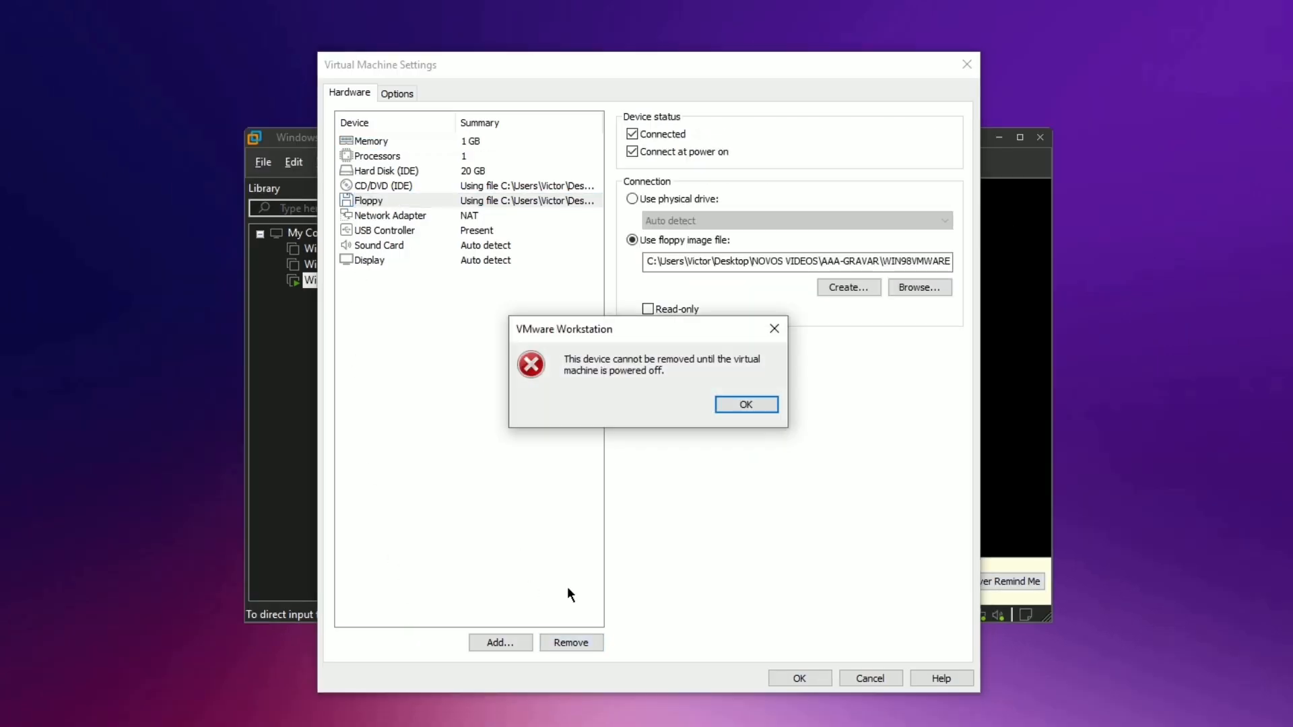
left_click(745, 405)
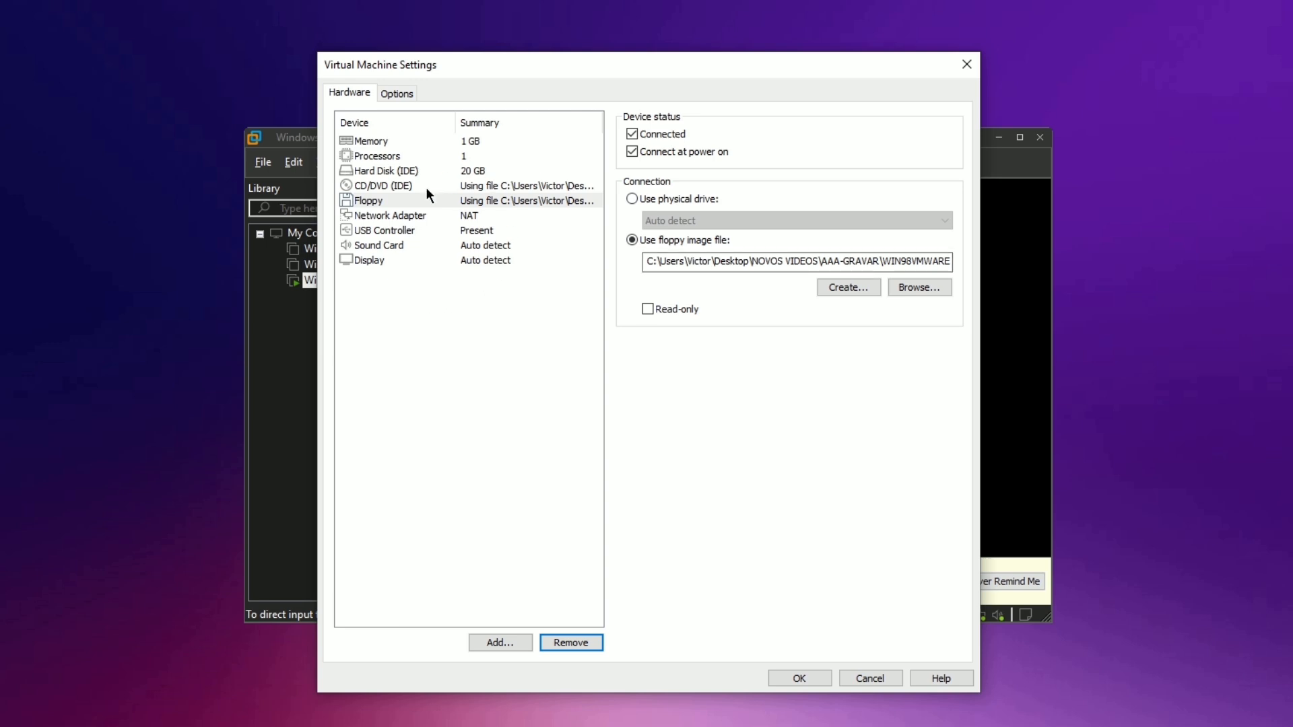
left_click(391, 203)
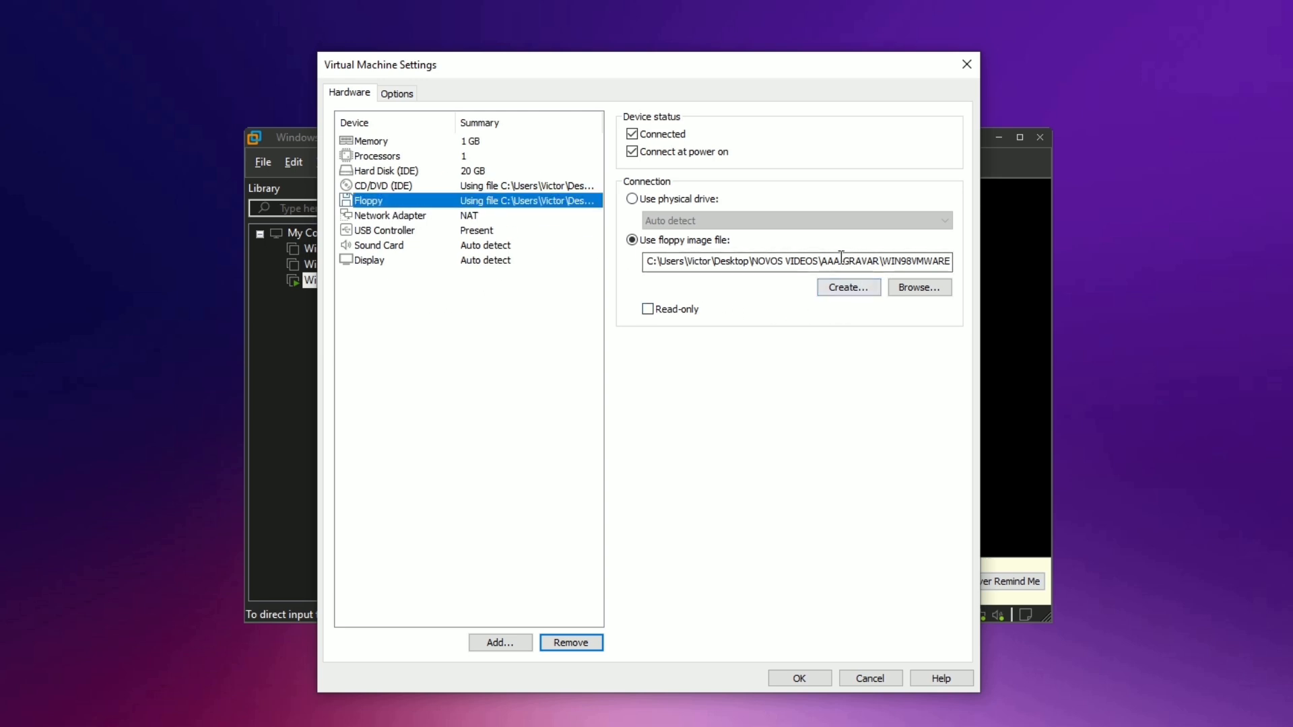
left_click(667, 135)
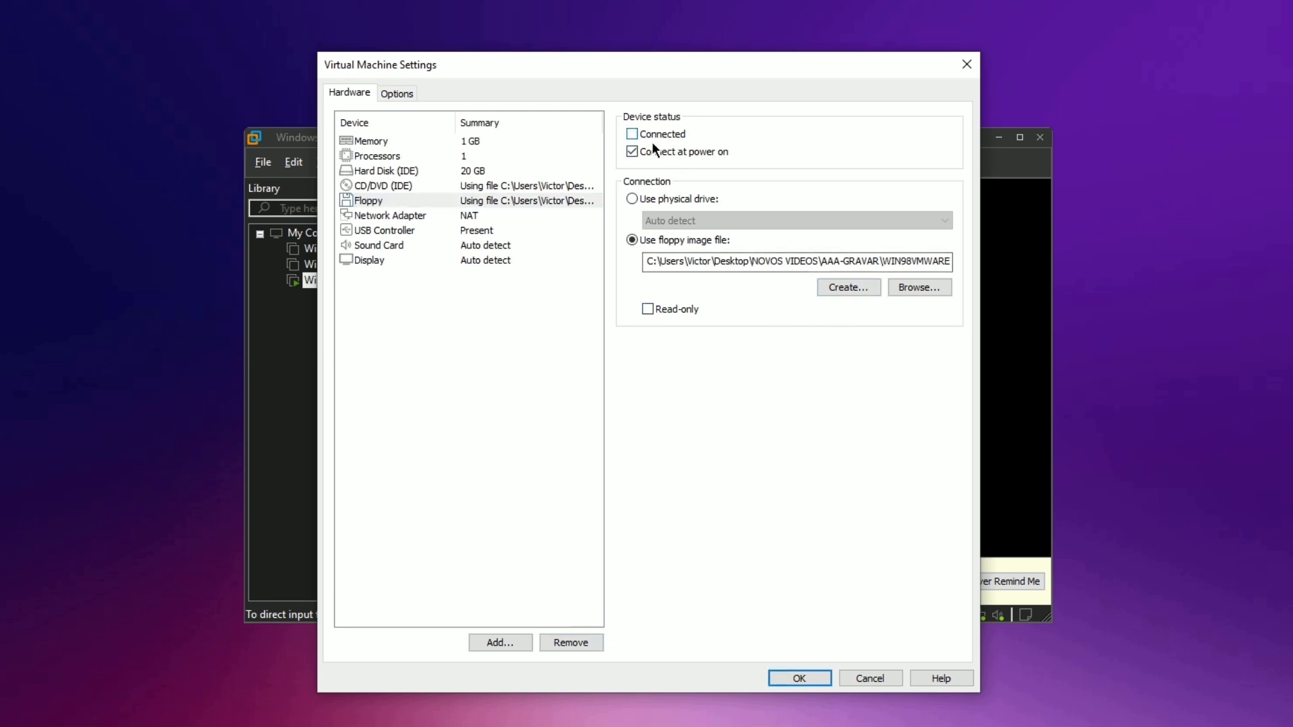
left_click(661, 151)
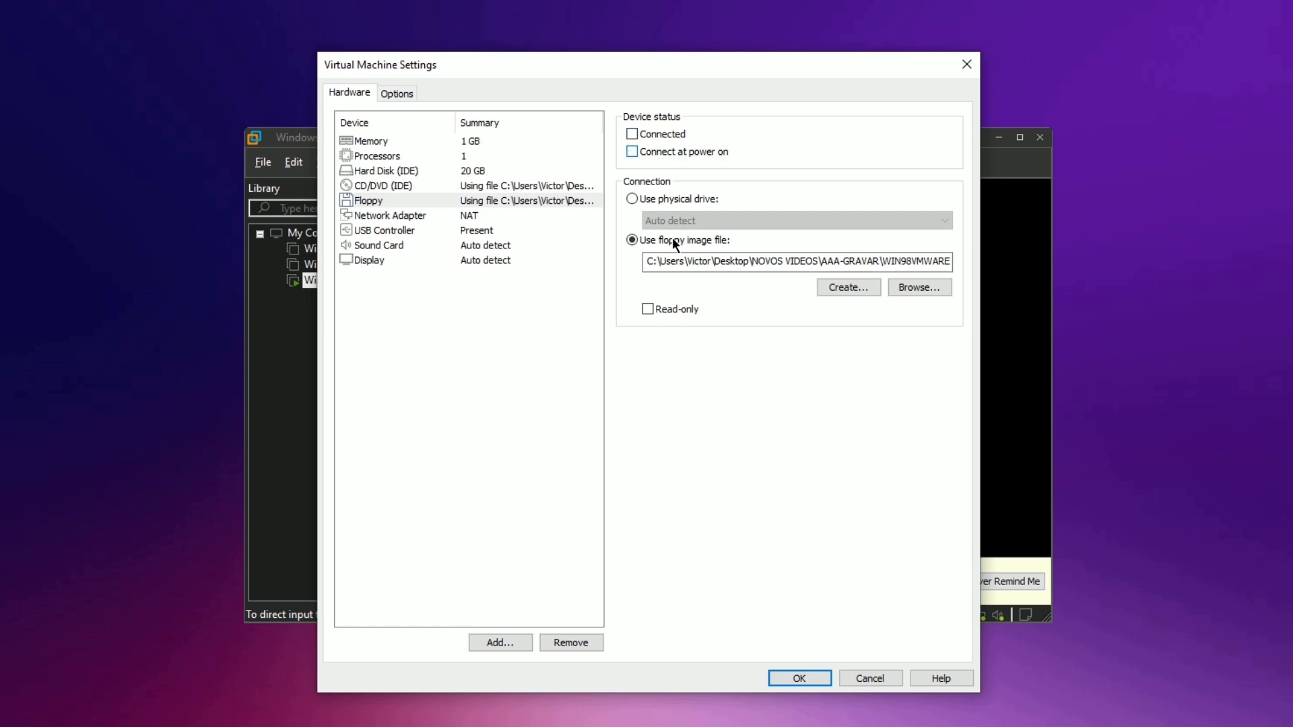
left_click(792, 680)
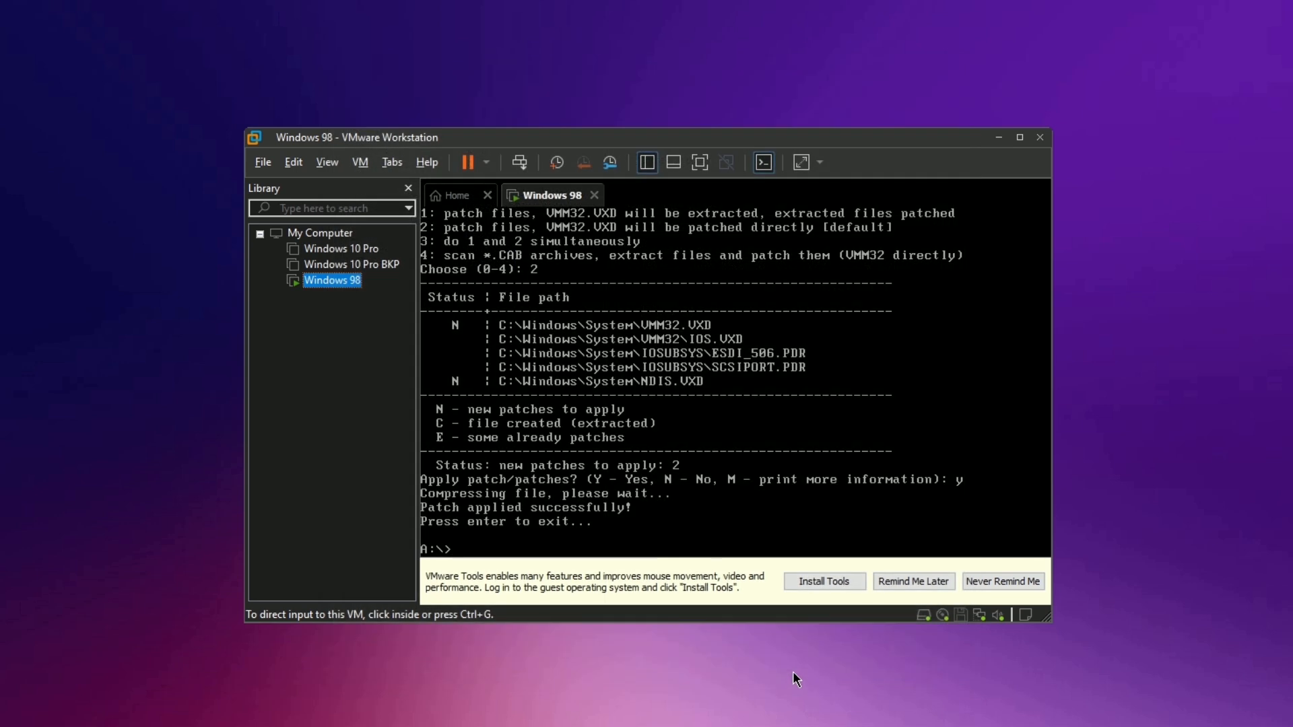
Restart the Windows 98 guest from the VM's Power menu.
right_click(345, 282)
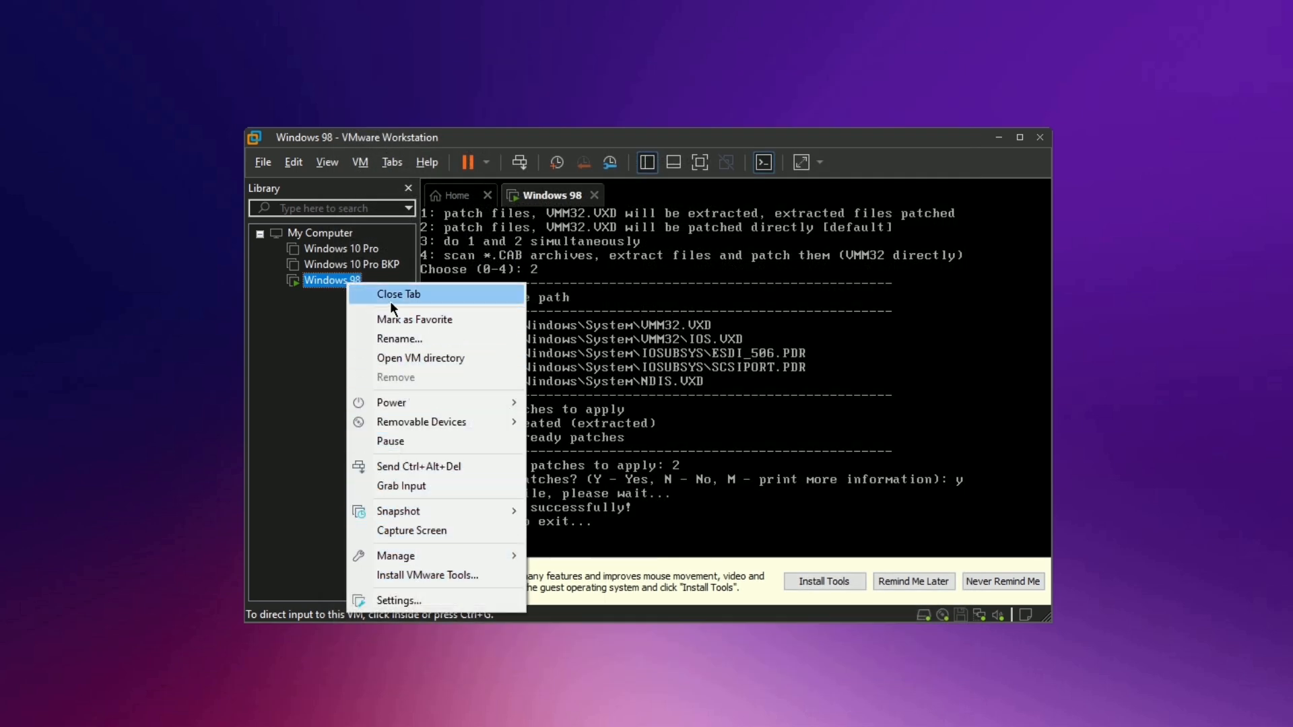
mouse_move(401, 402)
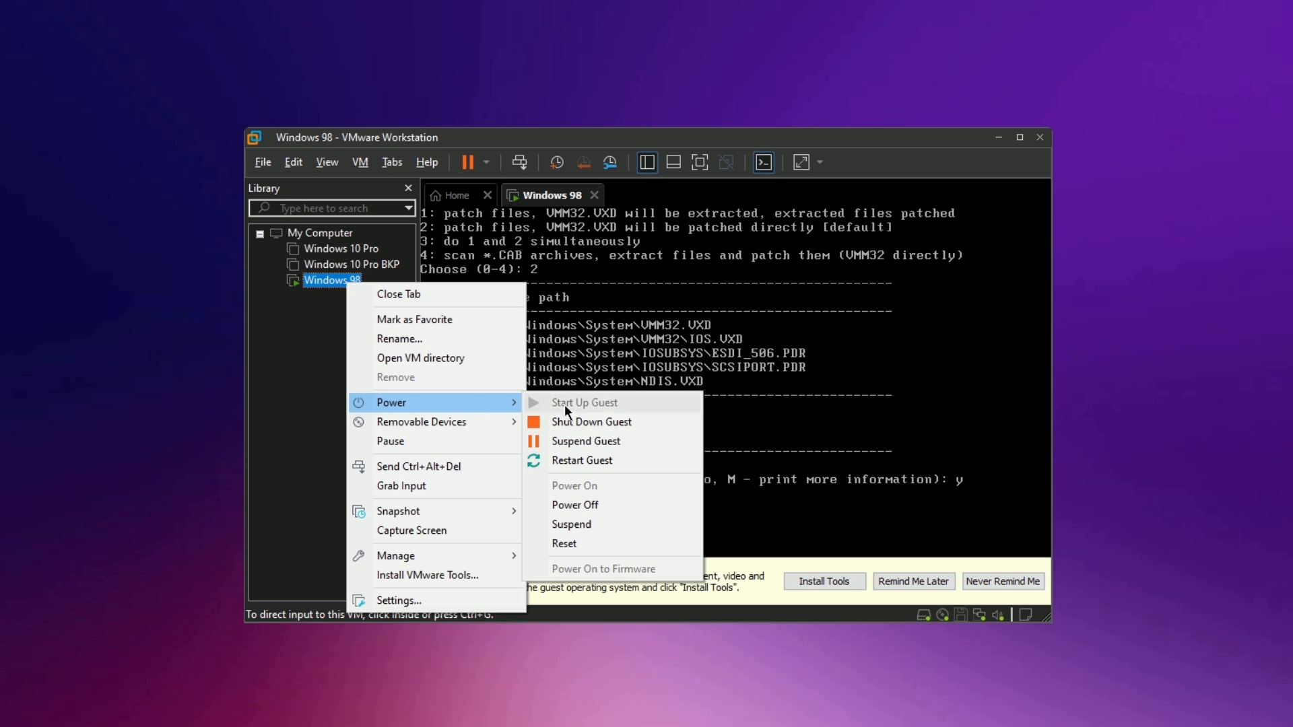
left_click(579, 463)
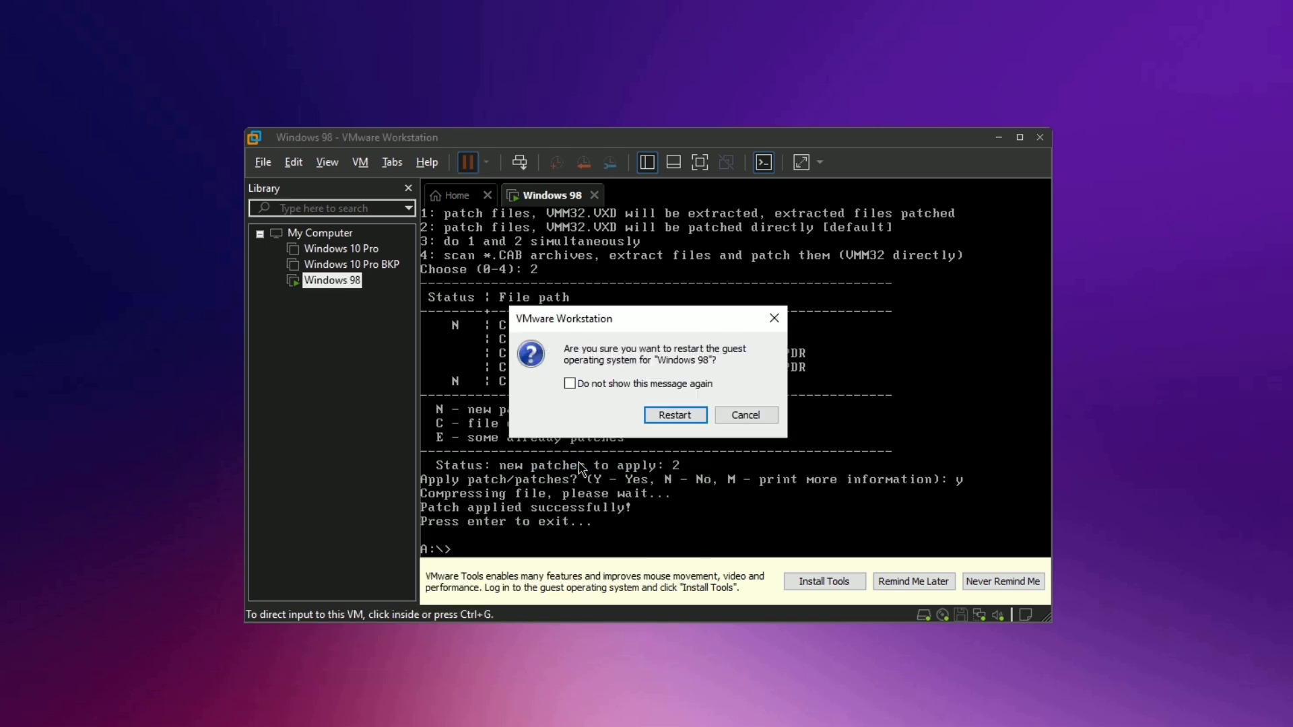
left_click(675, 413)
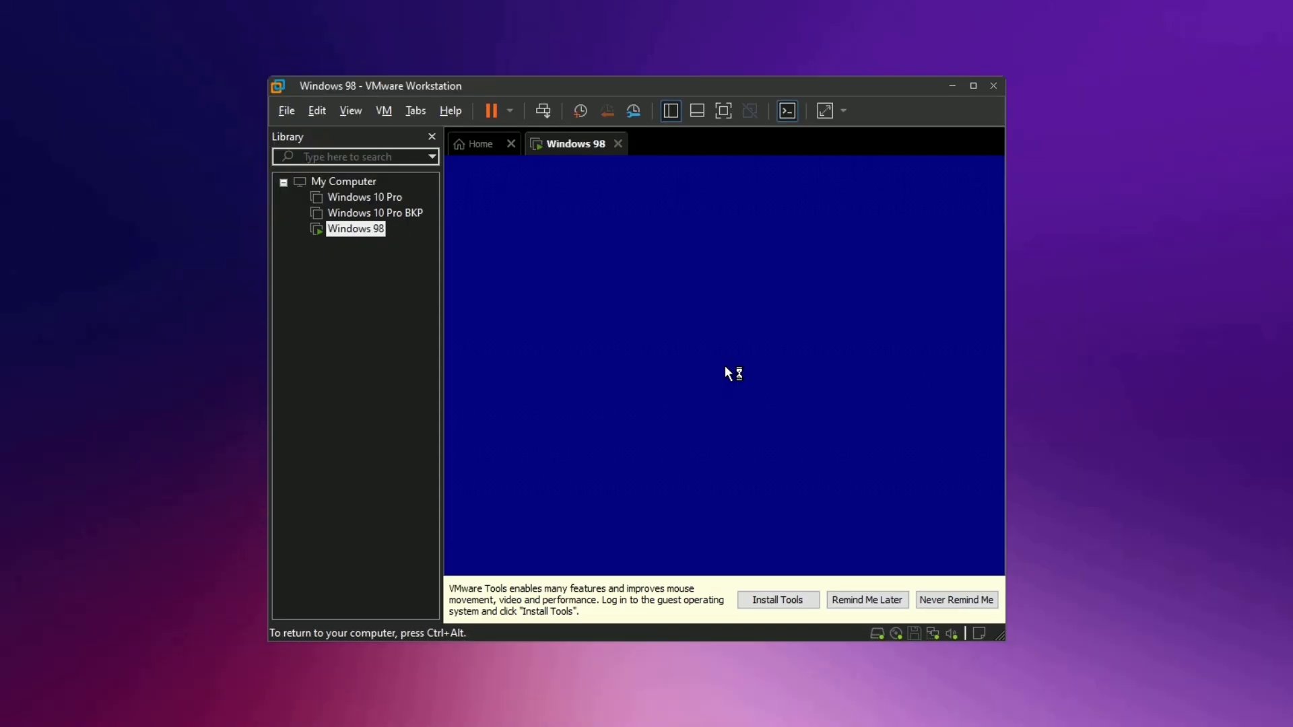
Enter and confirm a new Windows logon password, then close Date/Time Properties.
type("******")
key("Return")
type("******")
key("Return")
left_click(827, 547)
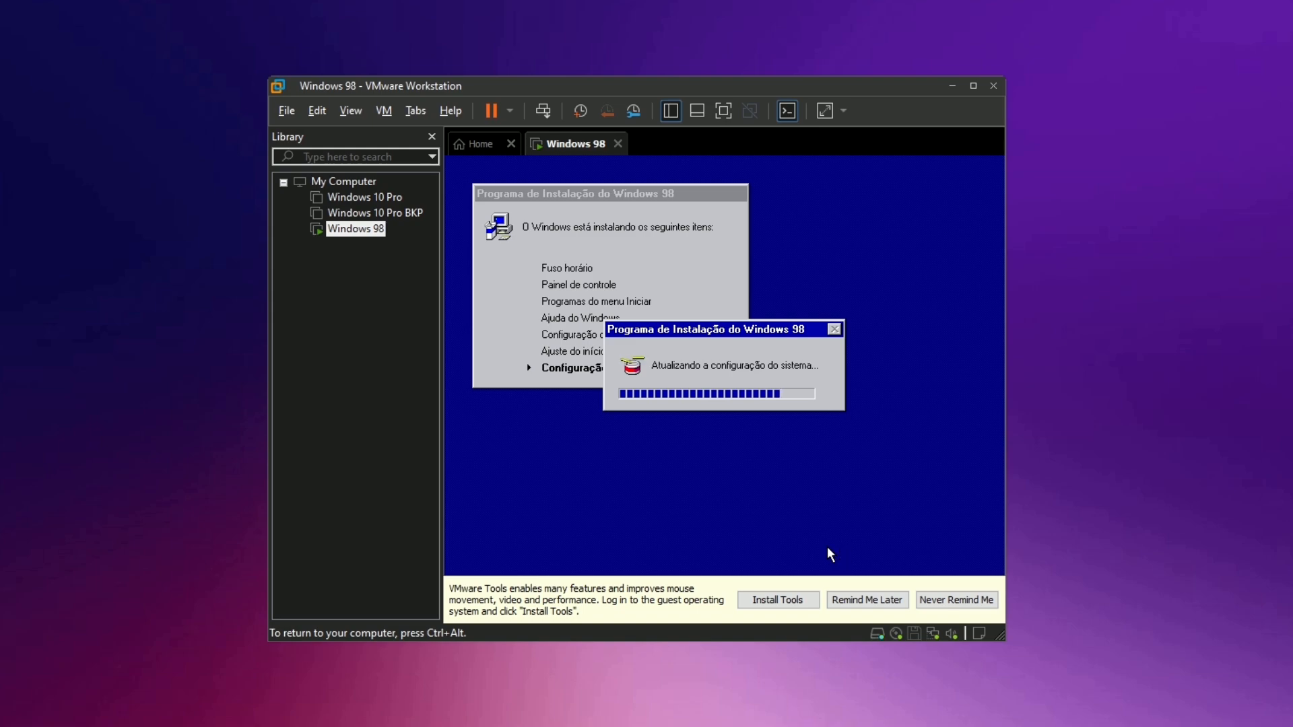
Restart to finish setup, dismiss the network logon, close the welcome window, and release input.
left_click(697, 426)
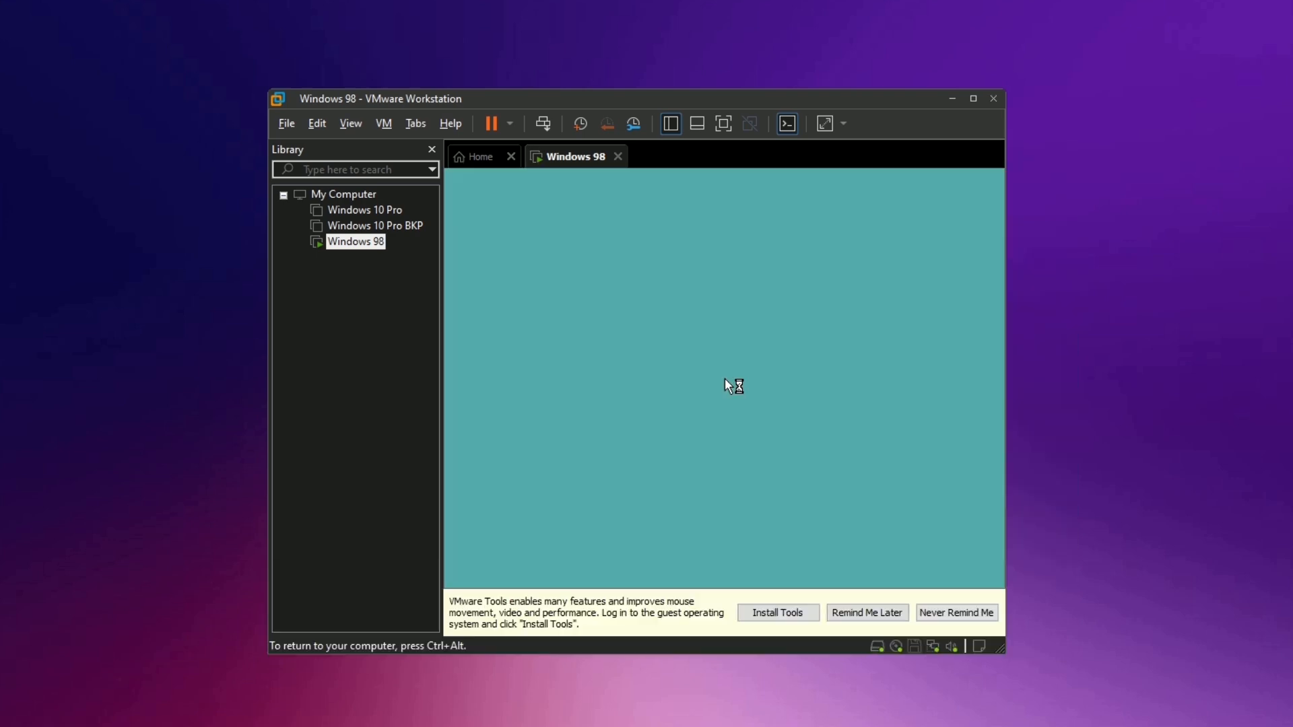
key("Return")
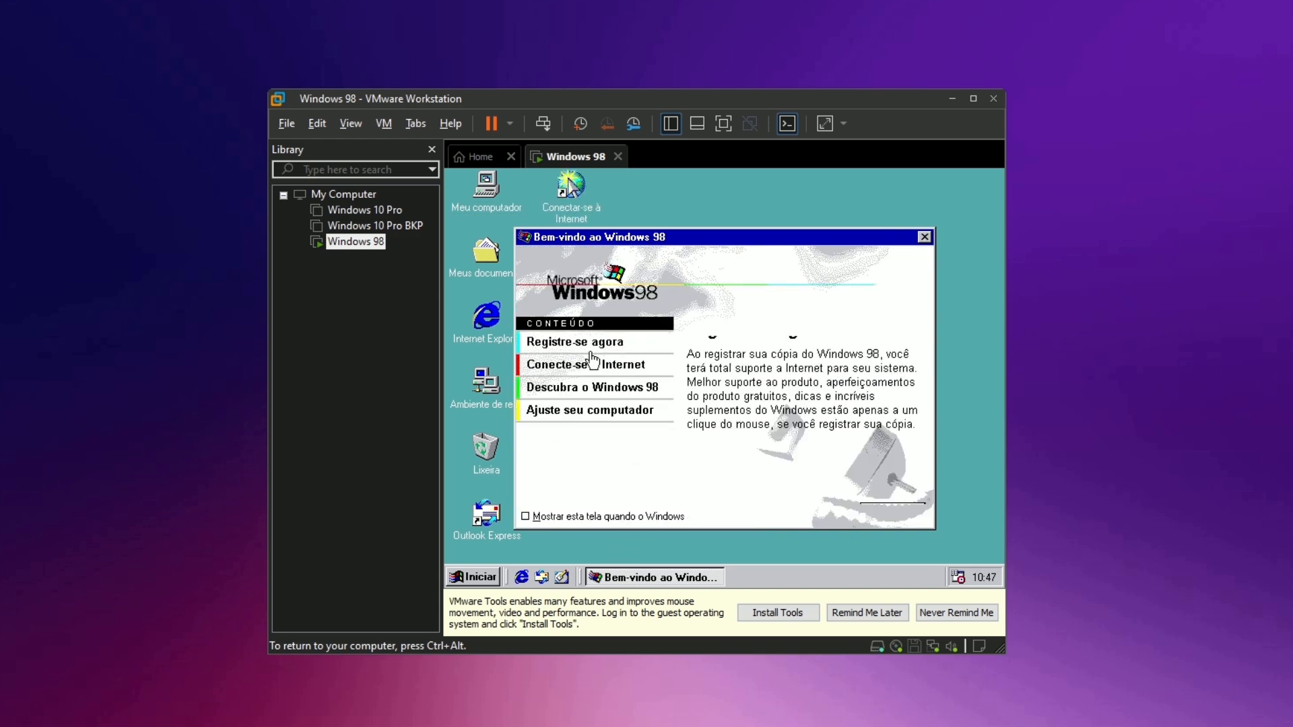
left_click(915, 513)
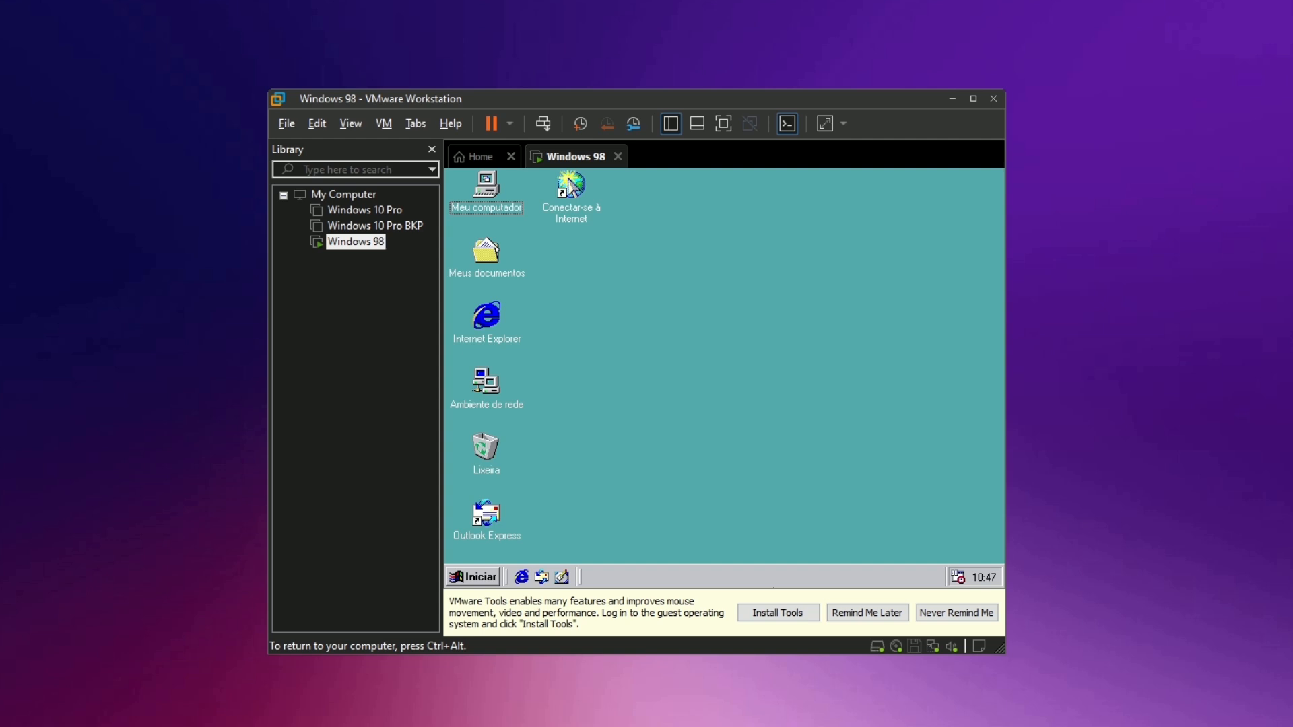
key("ctrl+alt")
Install VMware Tools with the Complete setup type, approving the CD-ROM disconnects, then restart the guest.
left_click(768, 612)
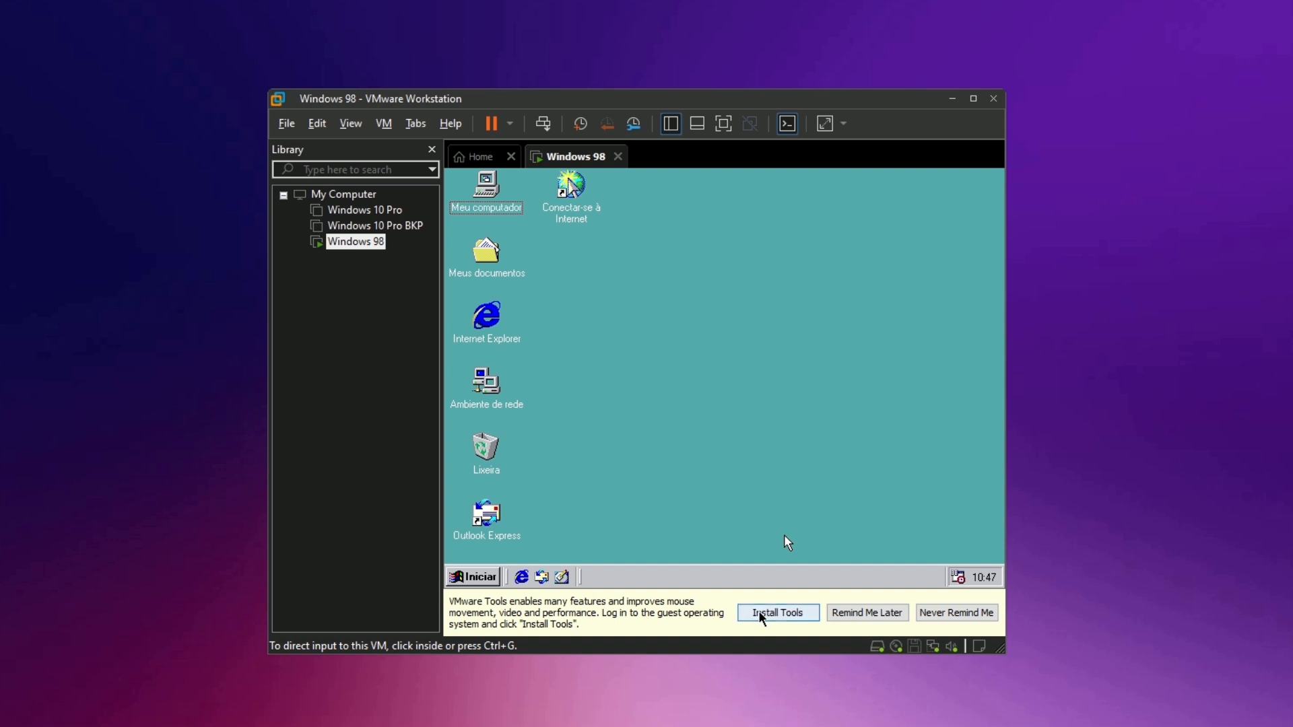
left_click(660, 427)
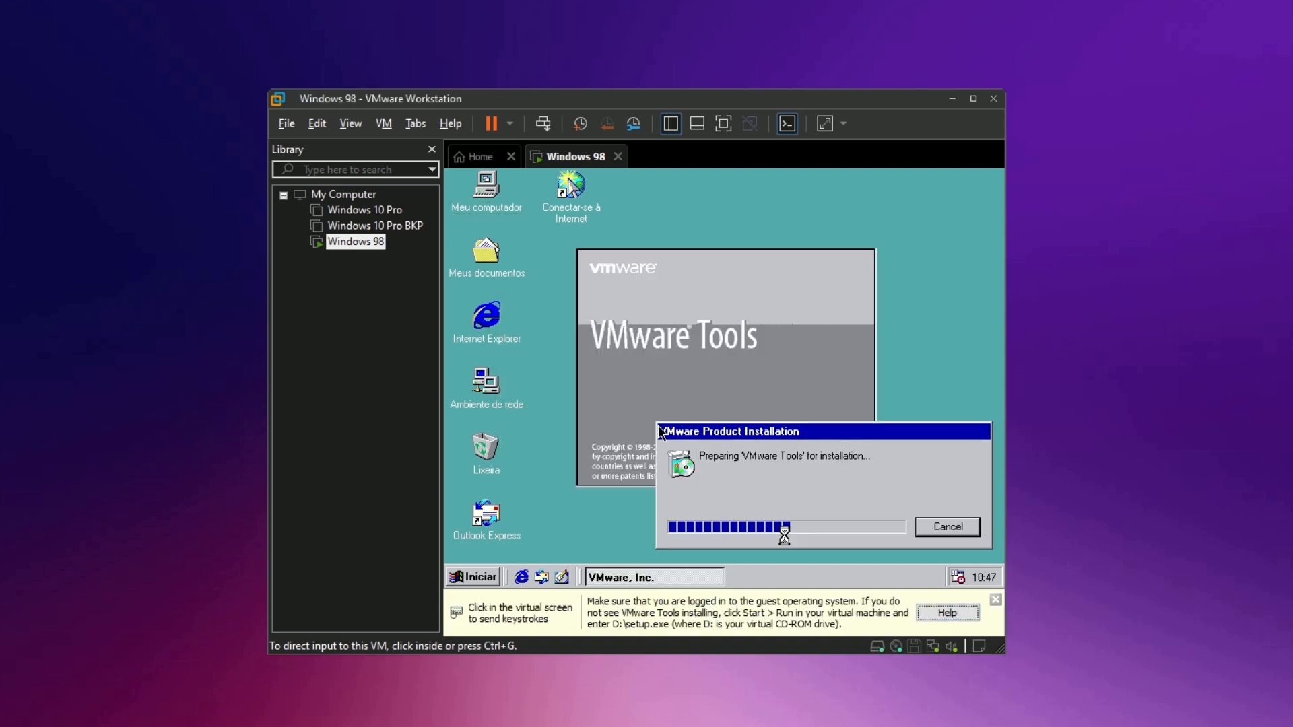
left_click(660, 432)
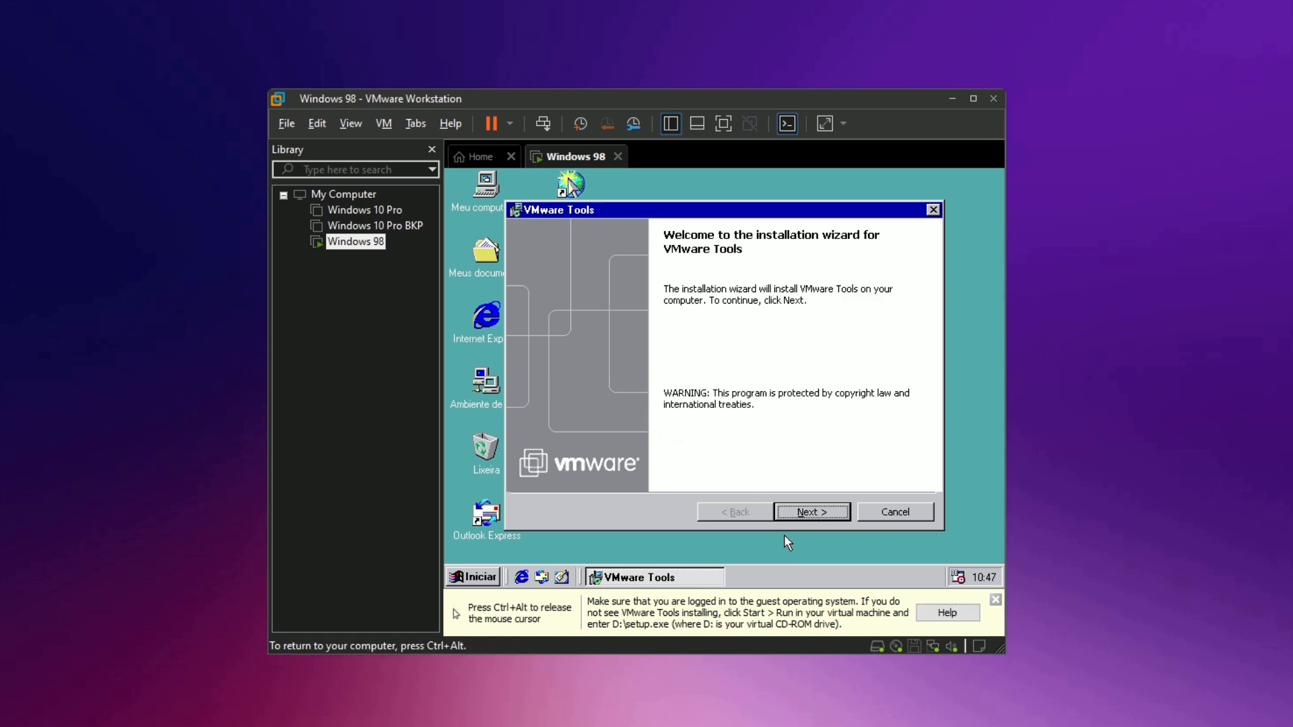
left_click(812, 513)
left_click(542, 371)
left_click(824, 505)
left_click(813, 512)
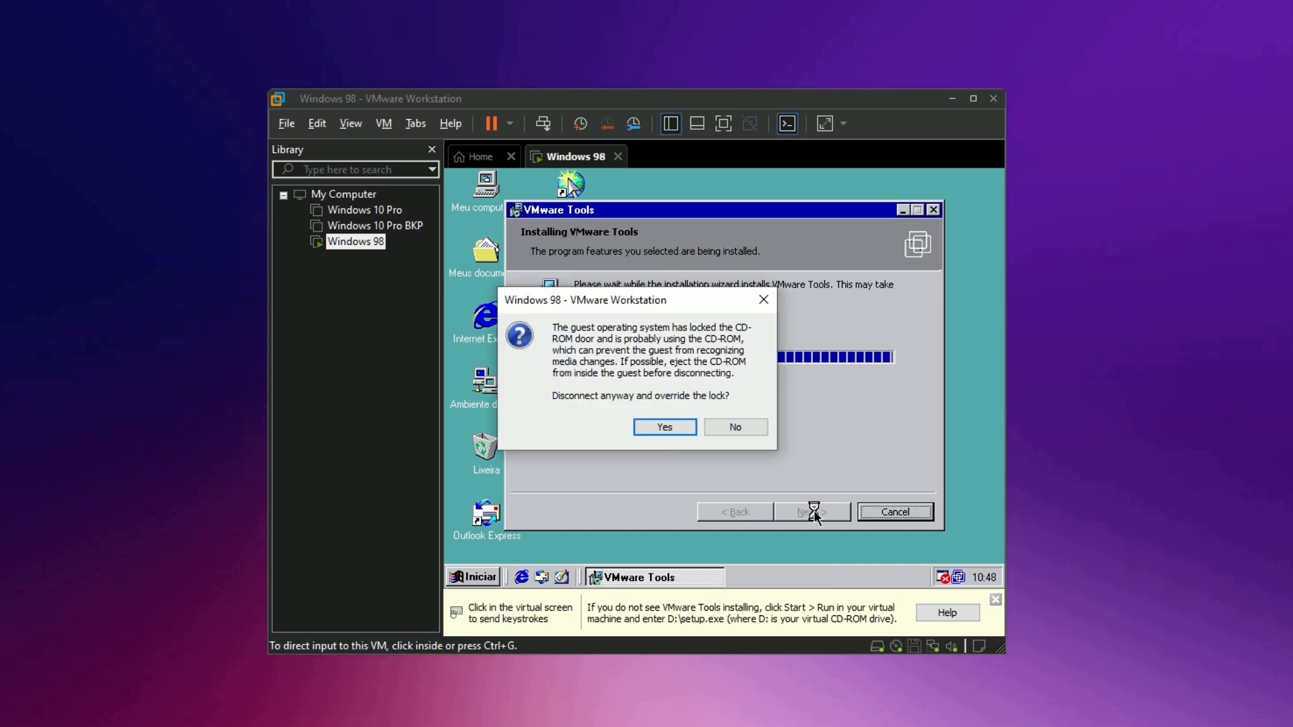
left_click(678, 429)
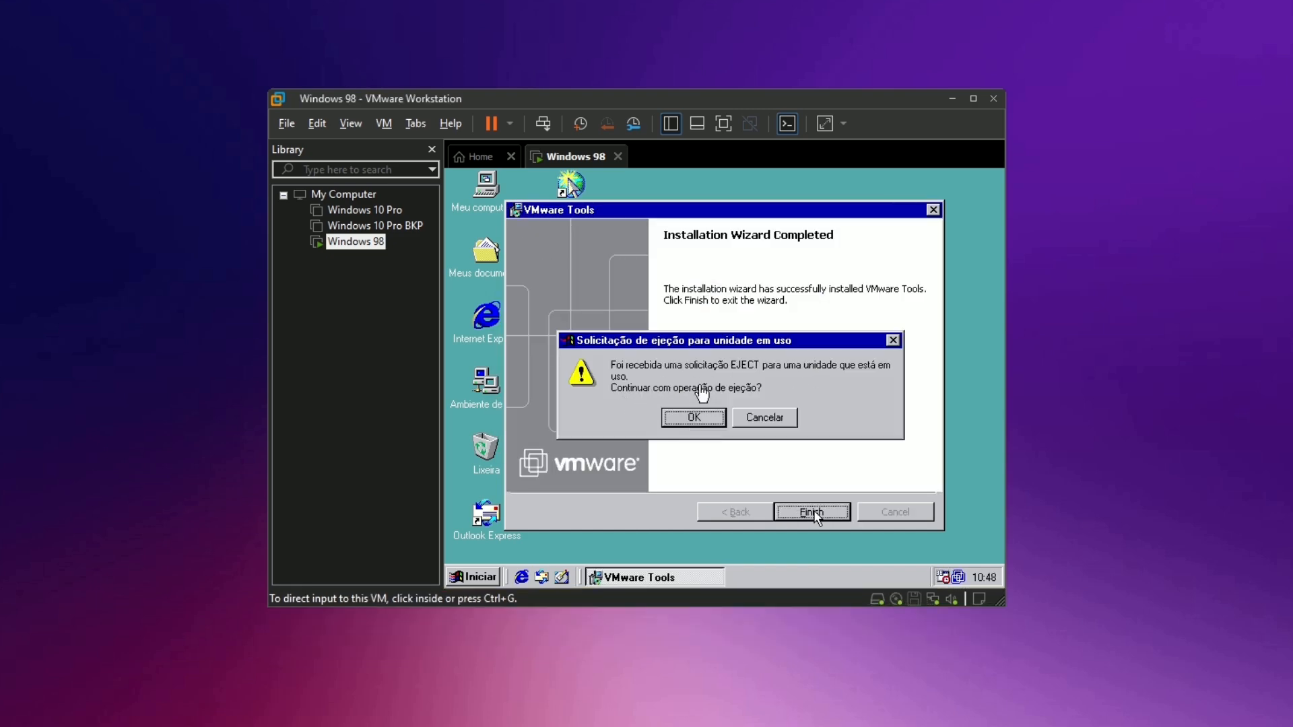
left_click(693, 416)
left_click(798, 510)
left_click(686, 318)
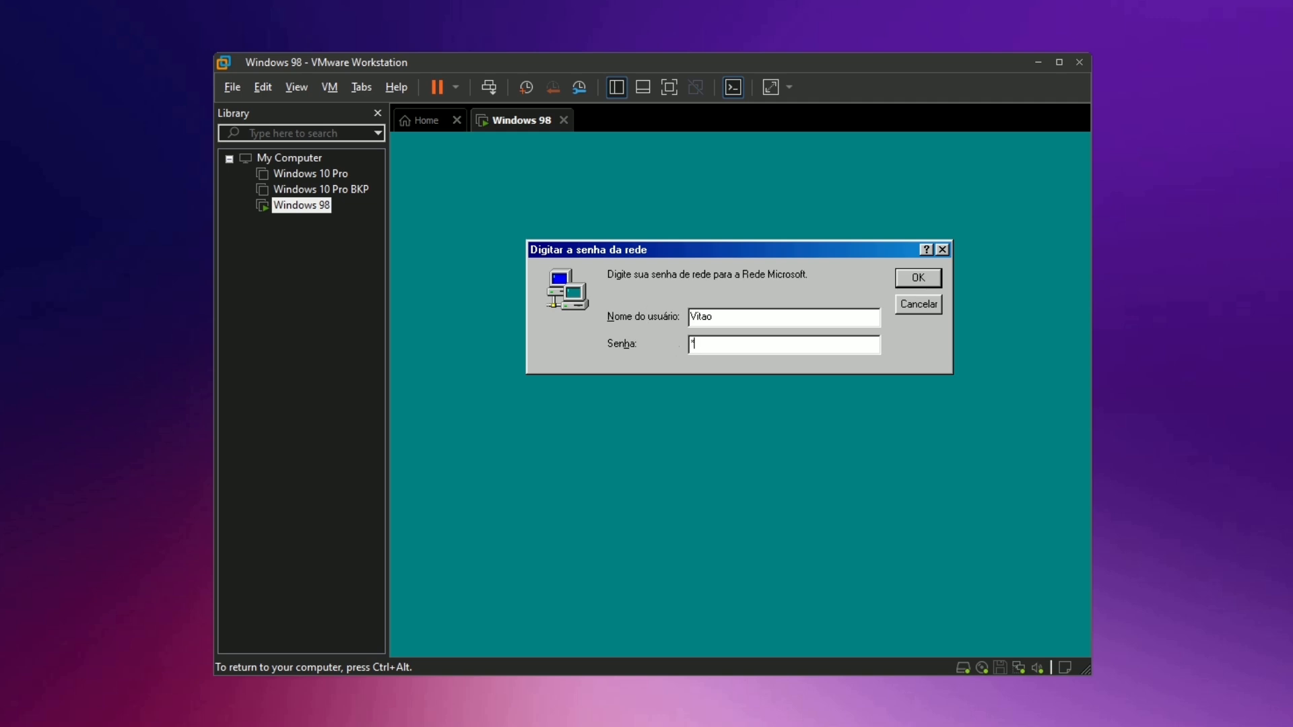
Log in and raise the screen area to 1920 by 1440 in Display Properties.
key("Return")
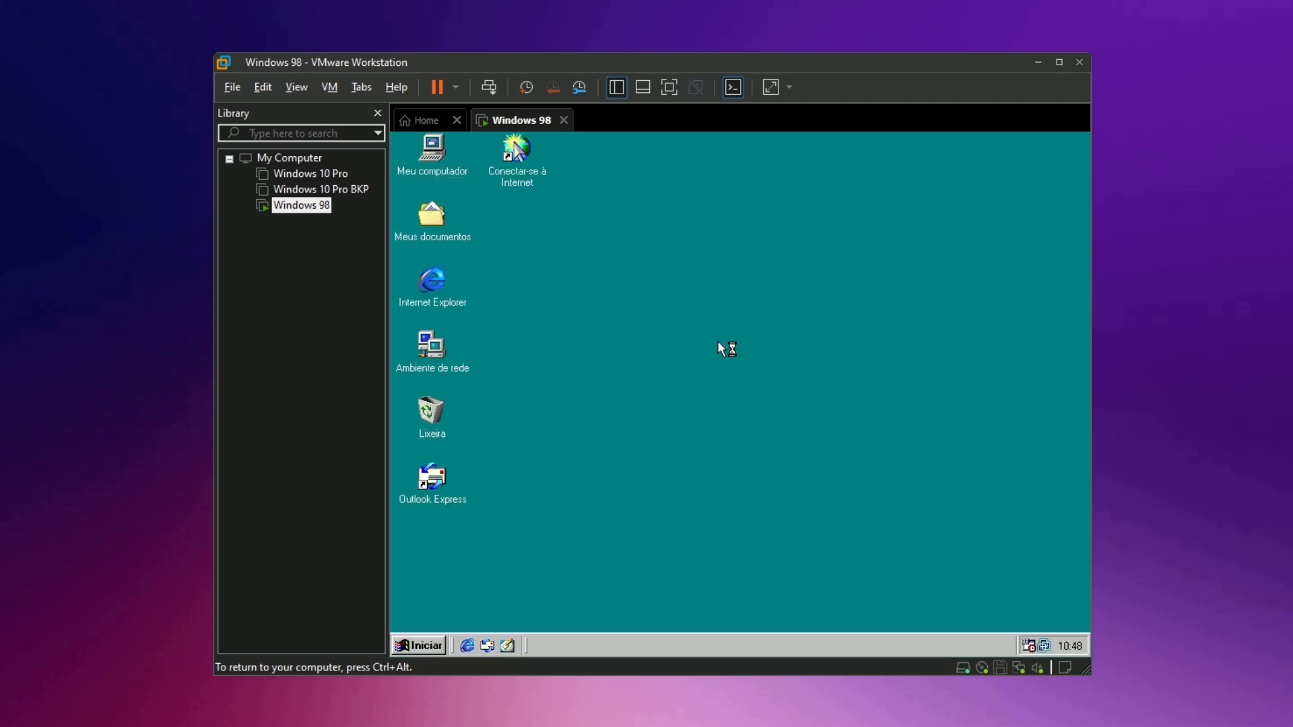
right_click(675, 341)
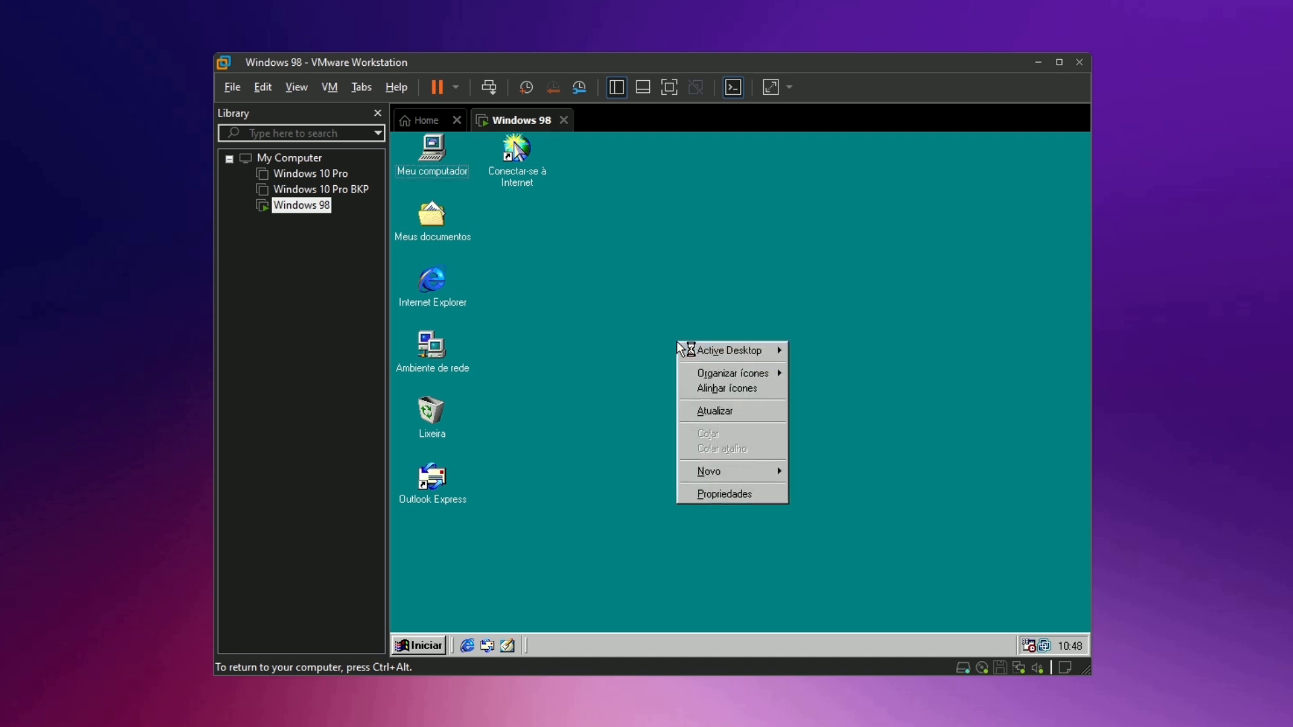
left_click(703, 493)
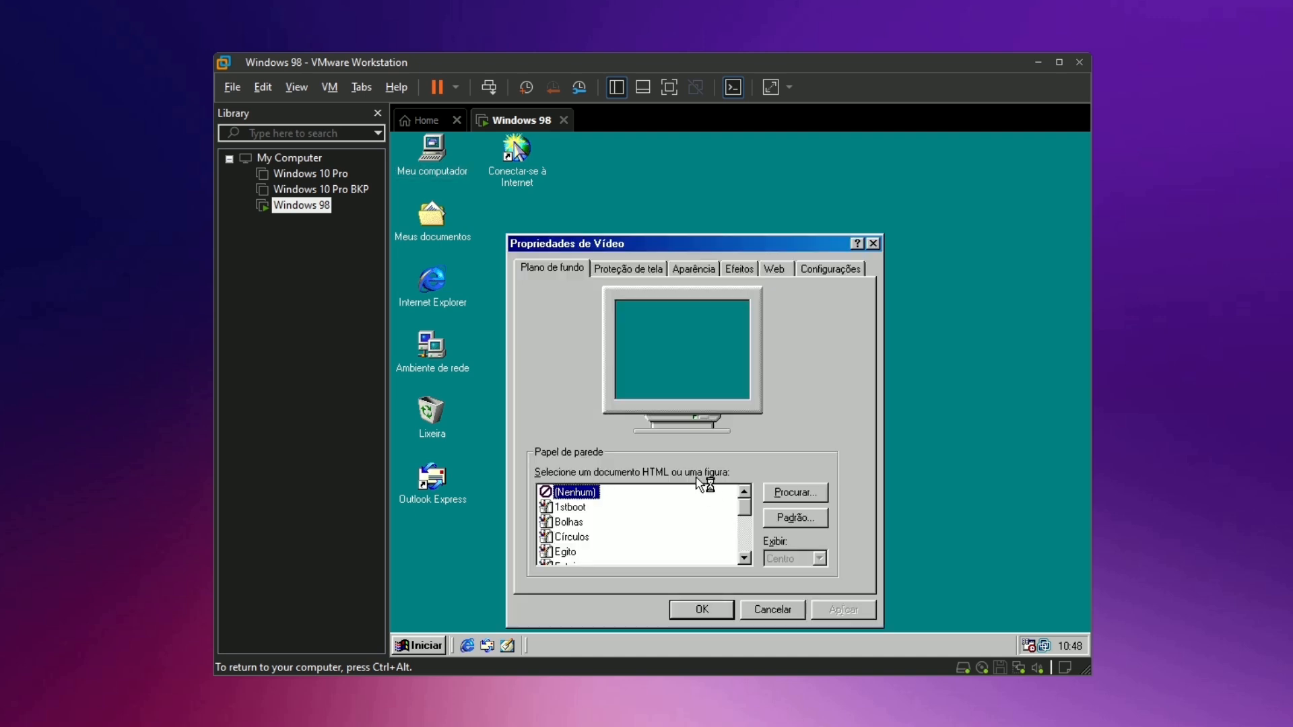
left_click(819, 268)
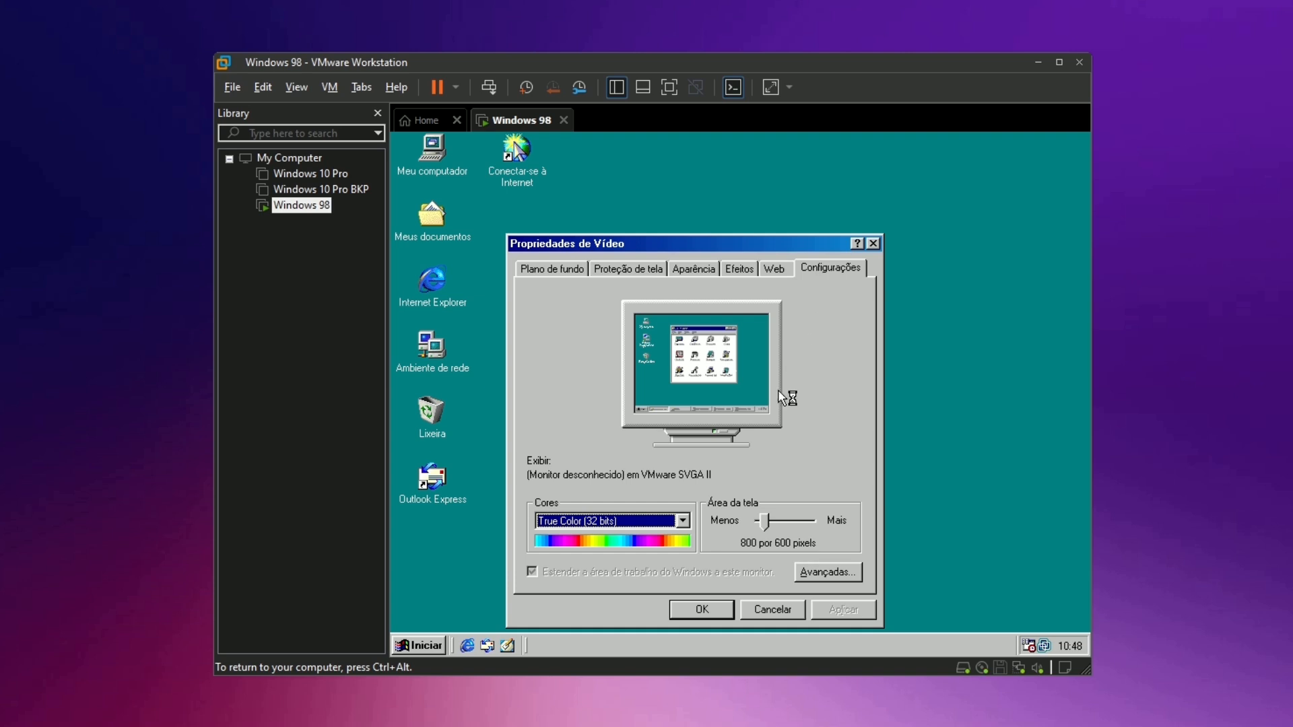
left_click_drag(765, 522, 816, 524)
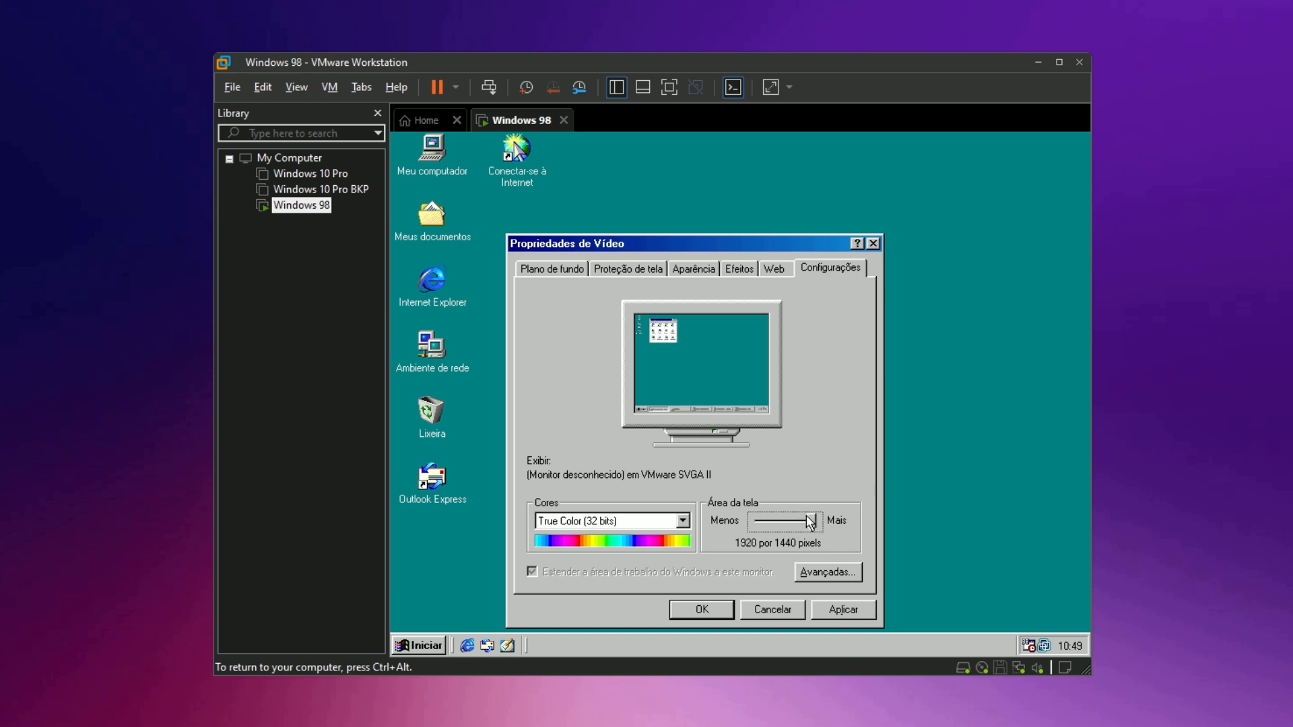
Review the advanced adapter and monitor properties without changing drivers, then close Display Properties.
left_click(832, 574)
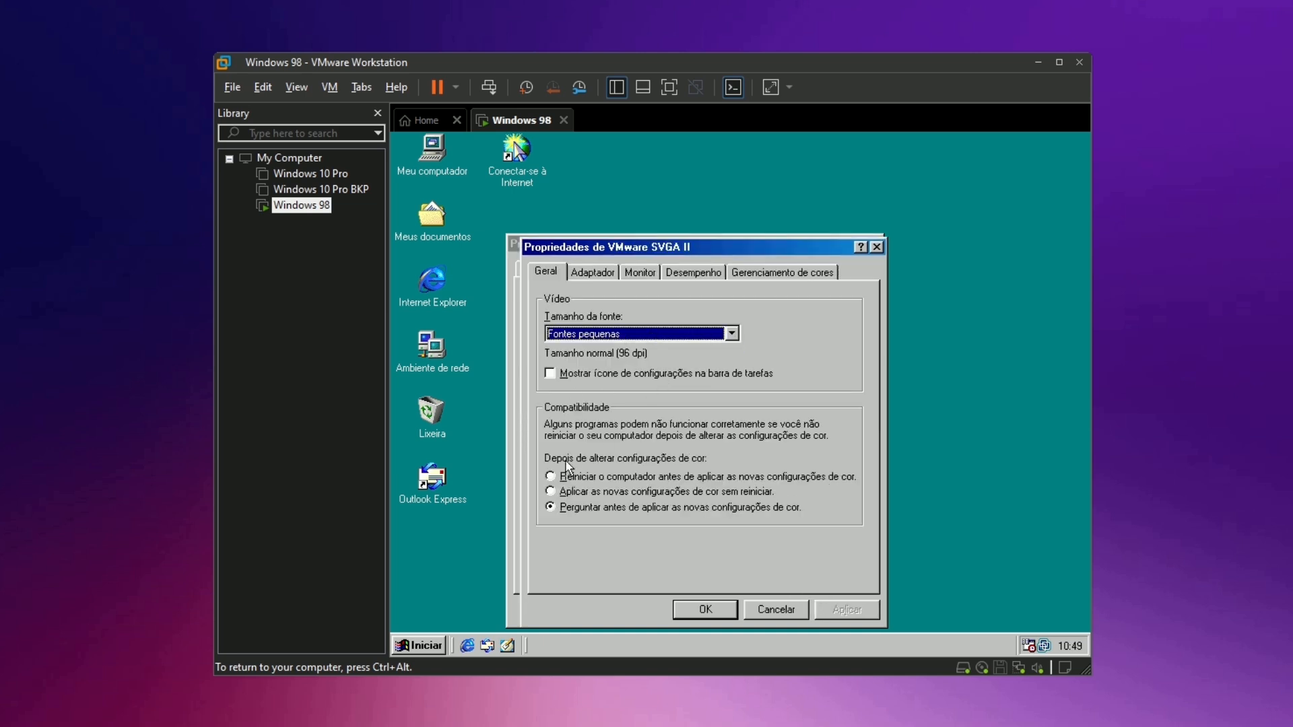
key("ctrl+Tab")
left_click(817, 304)
left_click(889, 554)
left_click(639, 272)
left_click(816, 303)
left_click(888, 543)
key("ctrl+Tab")
key("ctrl+Tab")
left_click(776, 609)
left_click(773, 604)
Restart Windows 98 from the Start menu's shut down options.
left_click(418, 644)
left_click(470, 620)
left_click(623, 352)
left_click(649, 412)
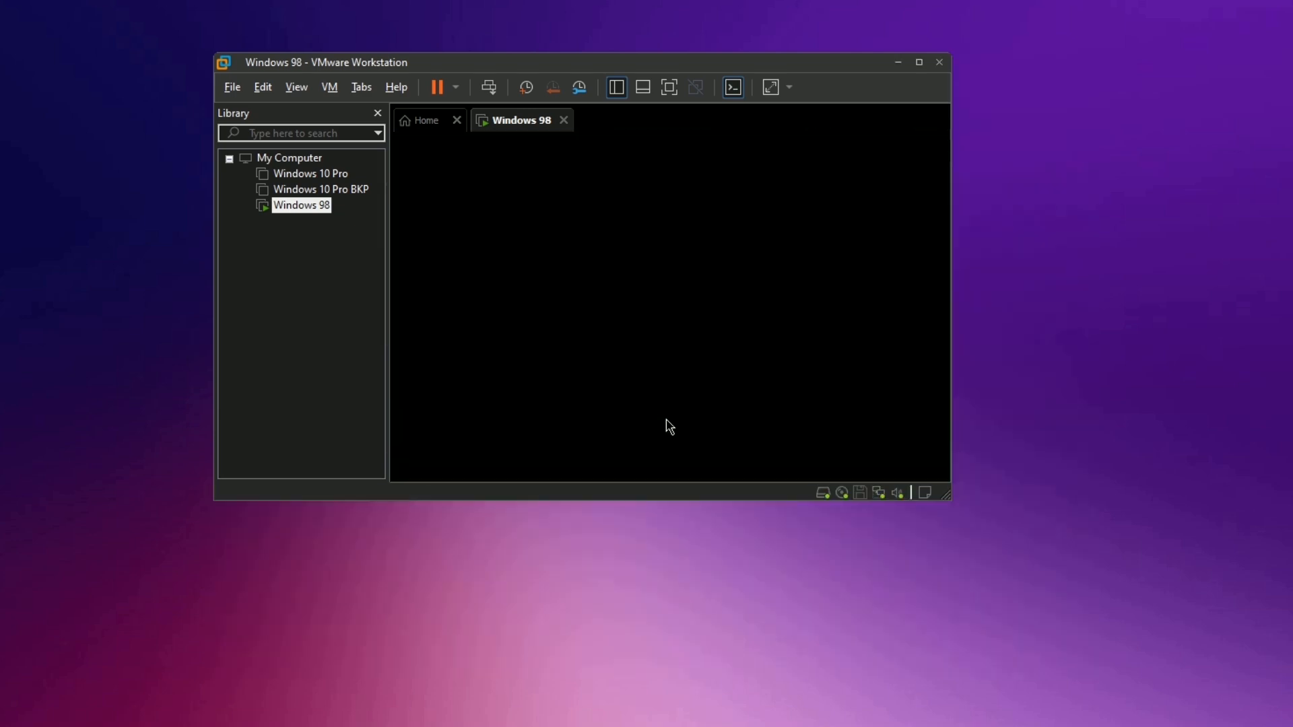
left_click(654, 383)
left_click(780, 502)
left_click(555, 407)
left_click(781, 502)
left_click(396, 170)
type("www.google.com.br")
key("Return")
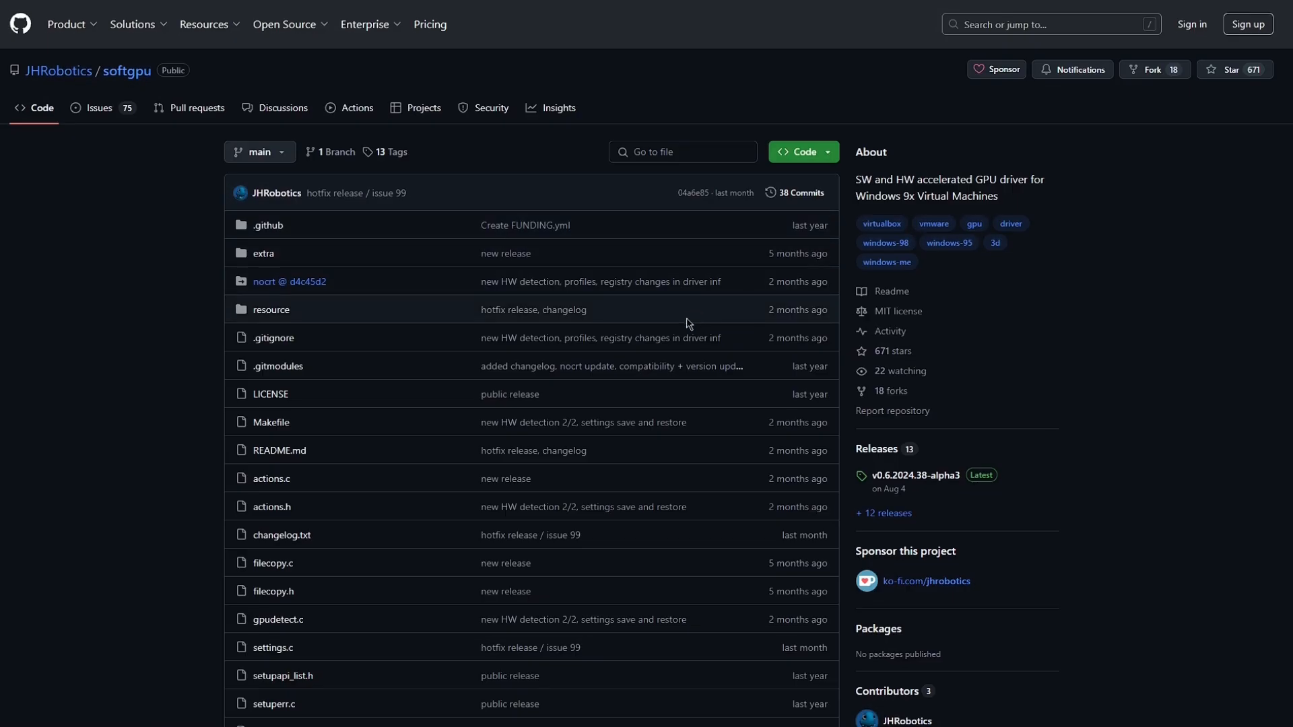
Scroll through the softgpu README, then go to its Releases list from the sidebar.
scroll(688, 324, "down", 15)
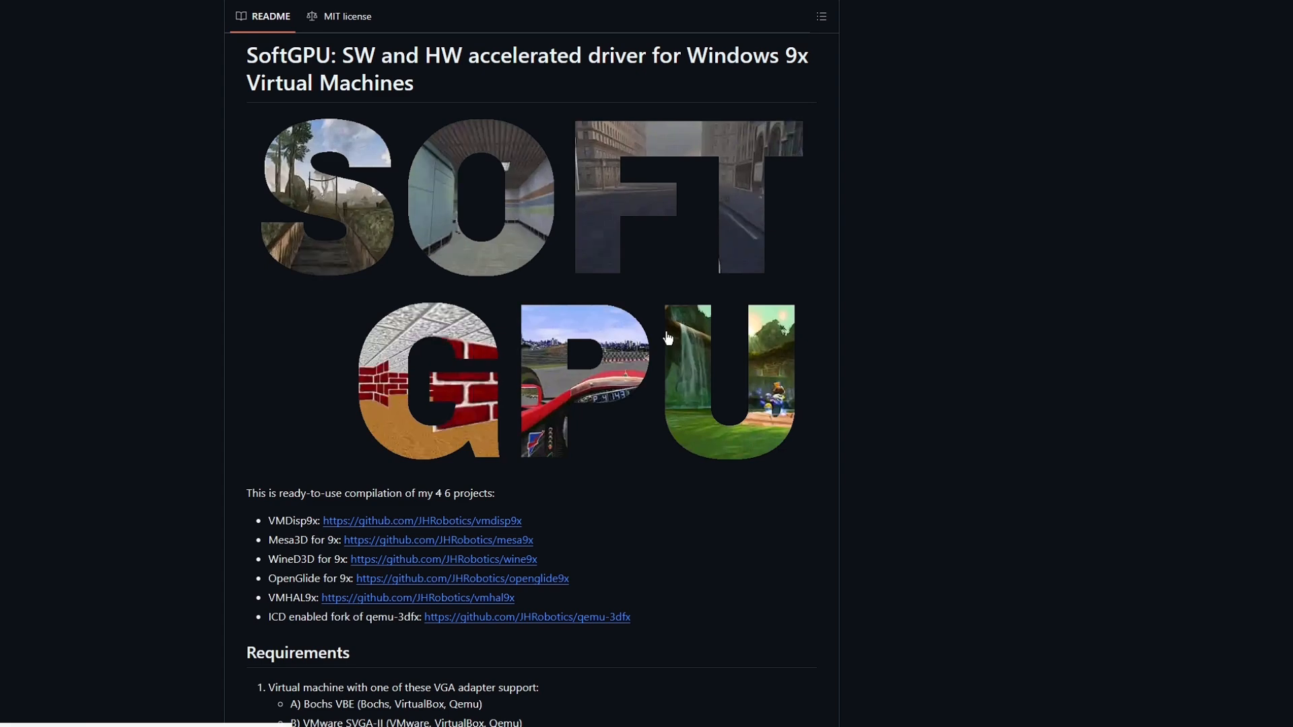
scroll(668, 338, "up", 15)
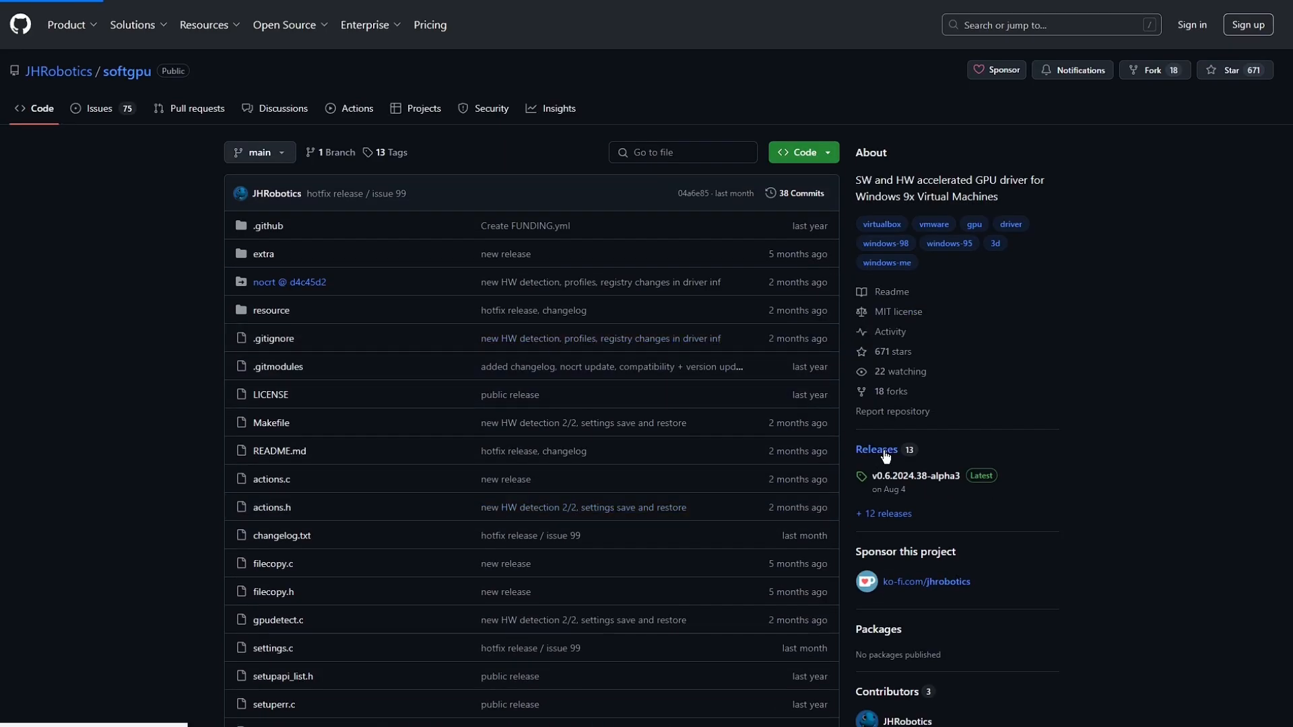
left_click(885, 456)
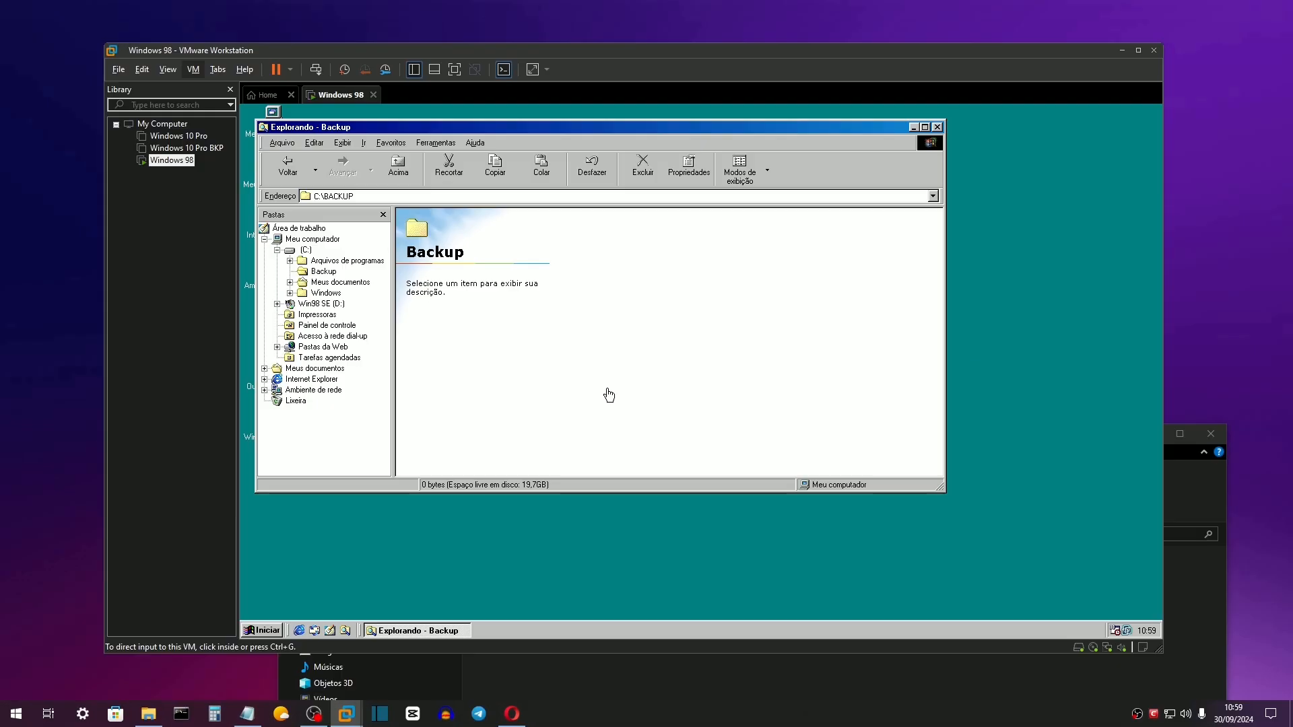
Load softgpu-0.6.2024.38.iso into the Windows 98 VM's CD/DVD (IDE) drive, overriding the guest's lock.
right_click(170, 163)
left_click(205, 405)
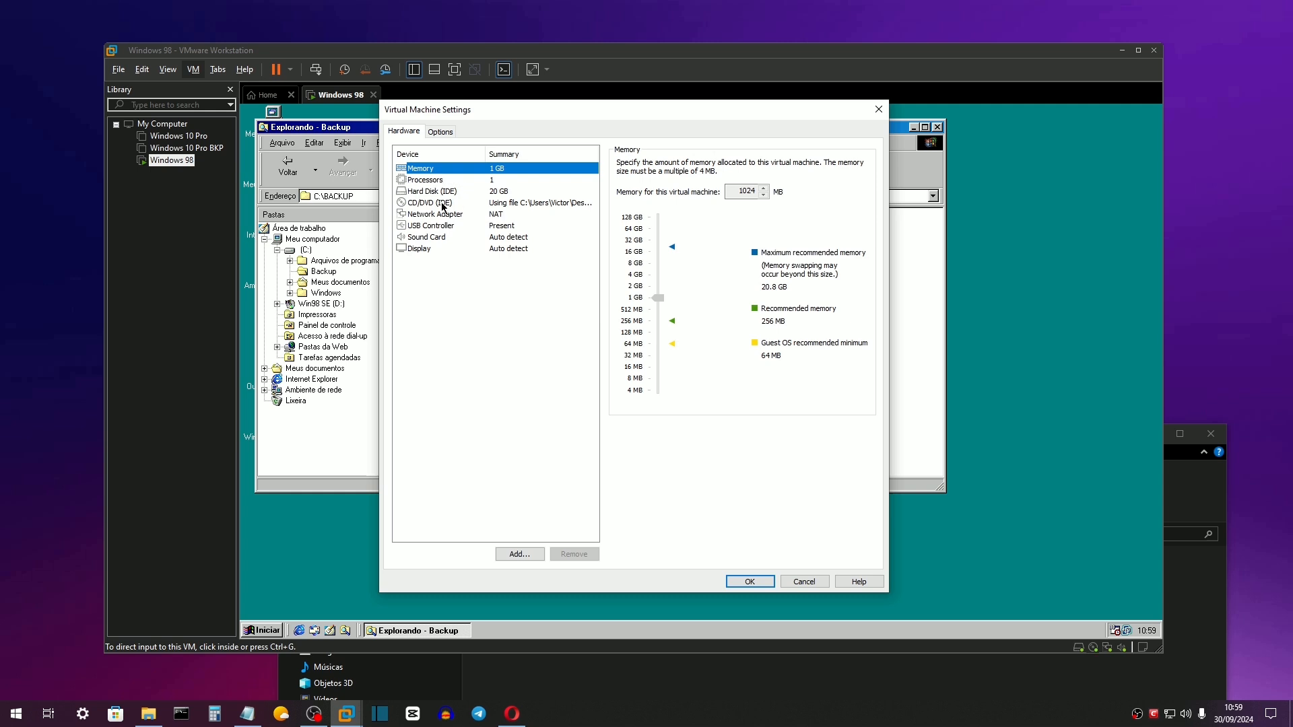
left_click(443, 203)
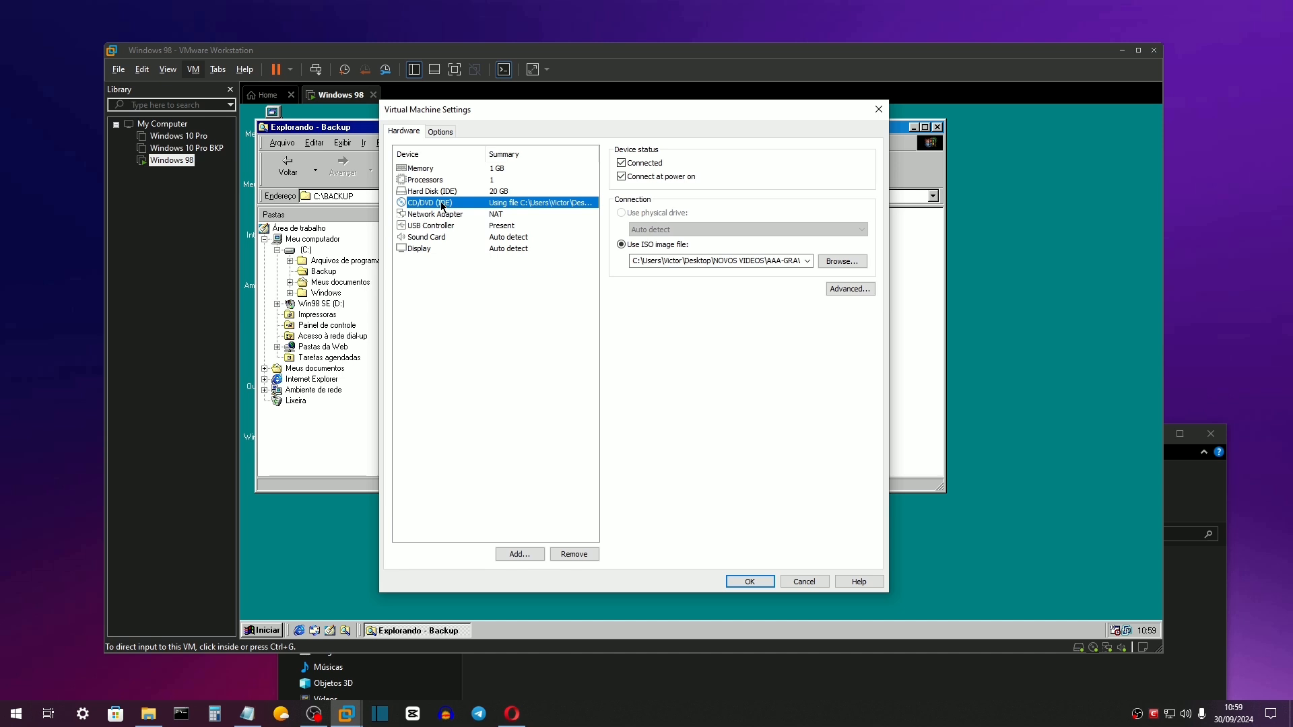
left_click(841, 261)
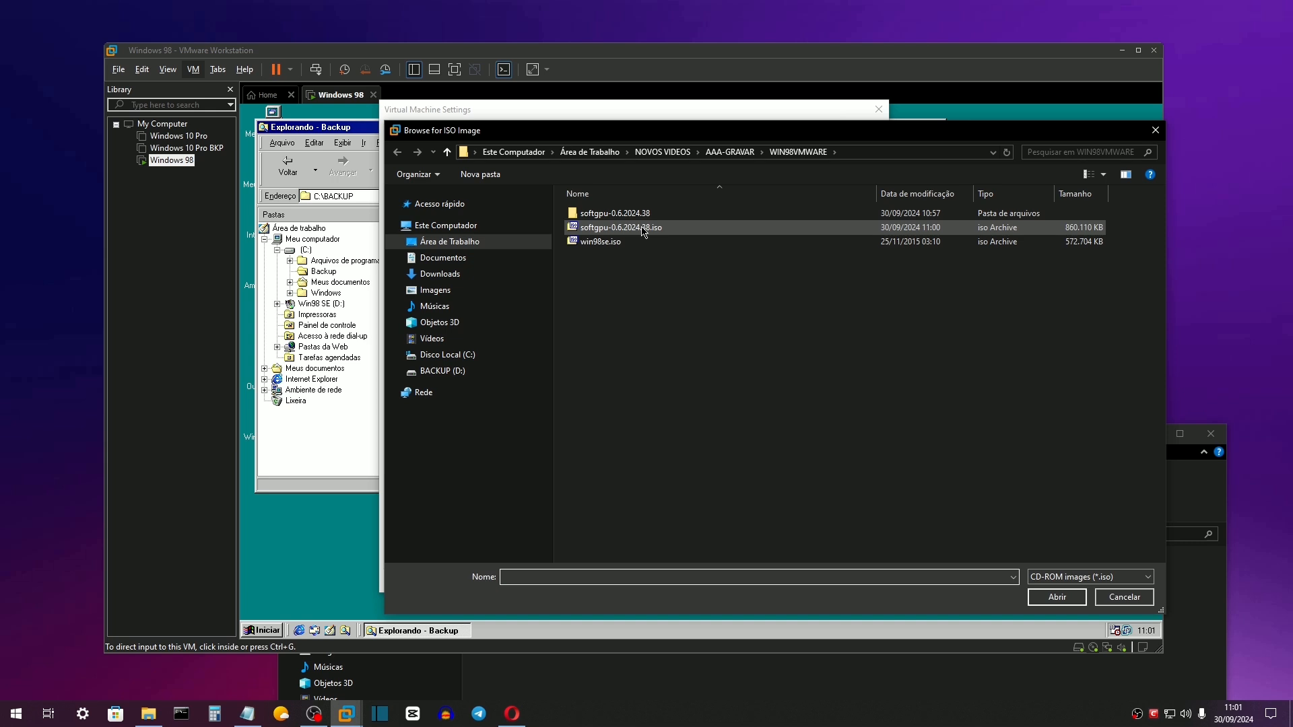
left_click(642, 231)
double_click(641, 231)
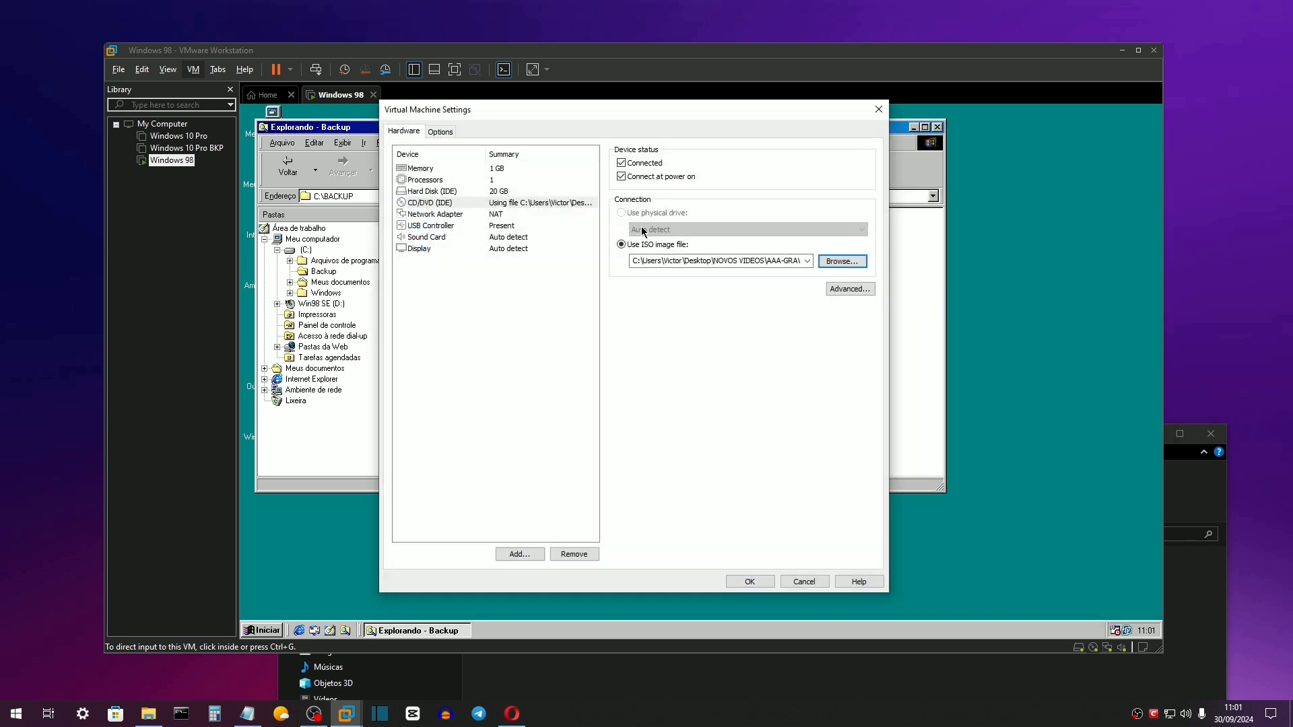
left_click(747, 583)
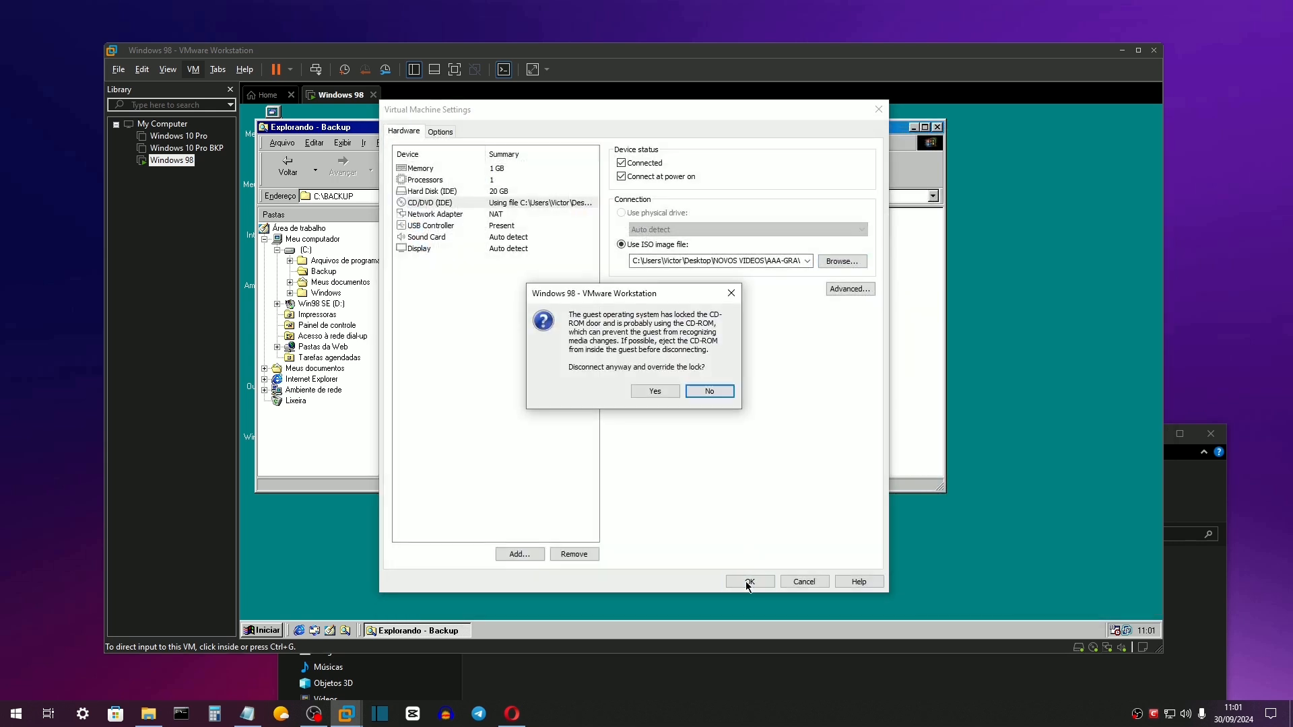
left_click(656, 390)
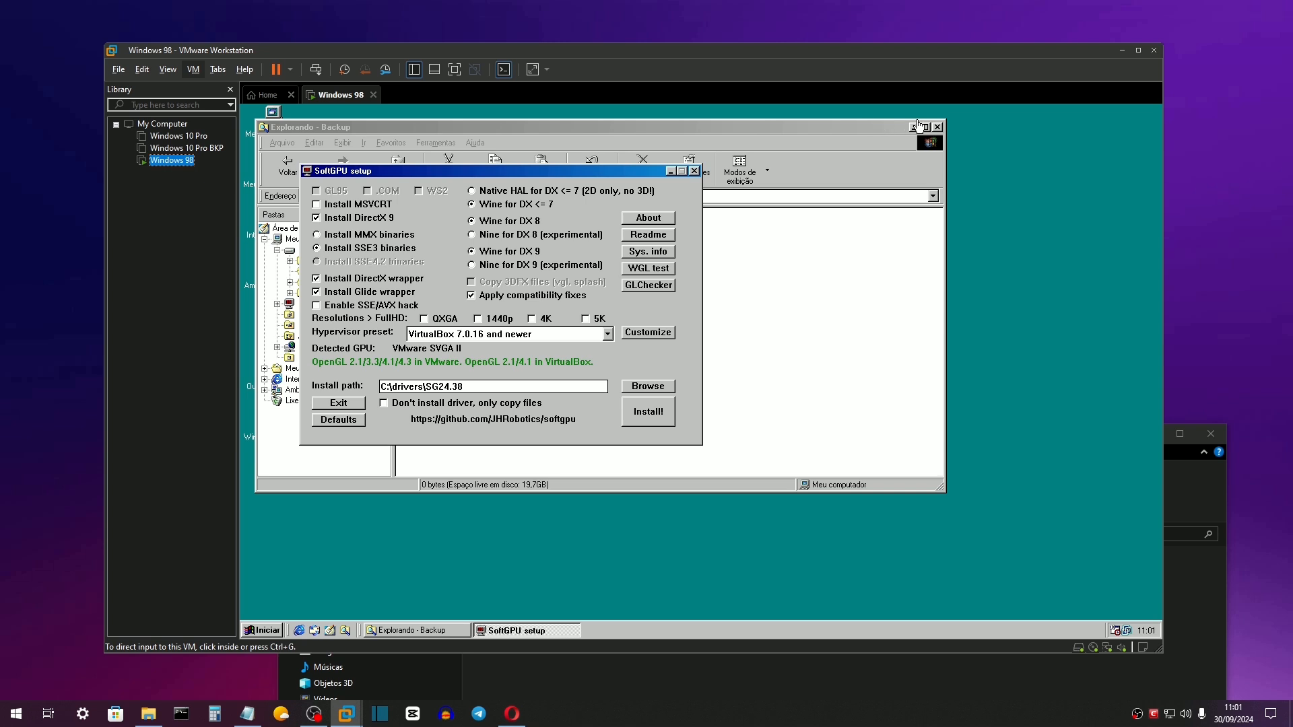
Close Explorer, tick Install MSVCRT, decline the SSE/AVX hack, and add QXGA, 1440p and 4K resolutions.
left_click(939, 128)
left_click(938, 127)
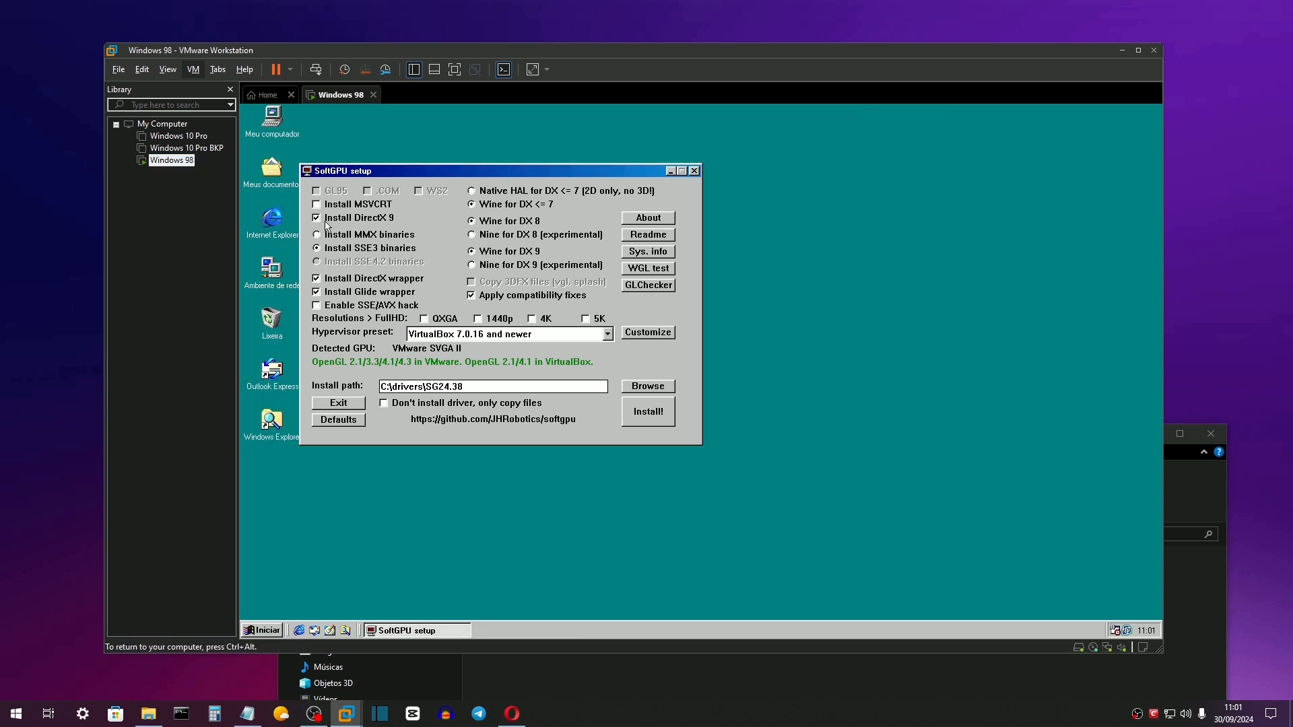
left_click(374, 207)
left_click(382, 307)
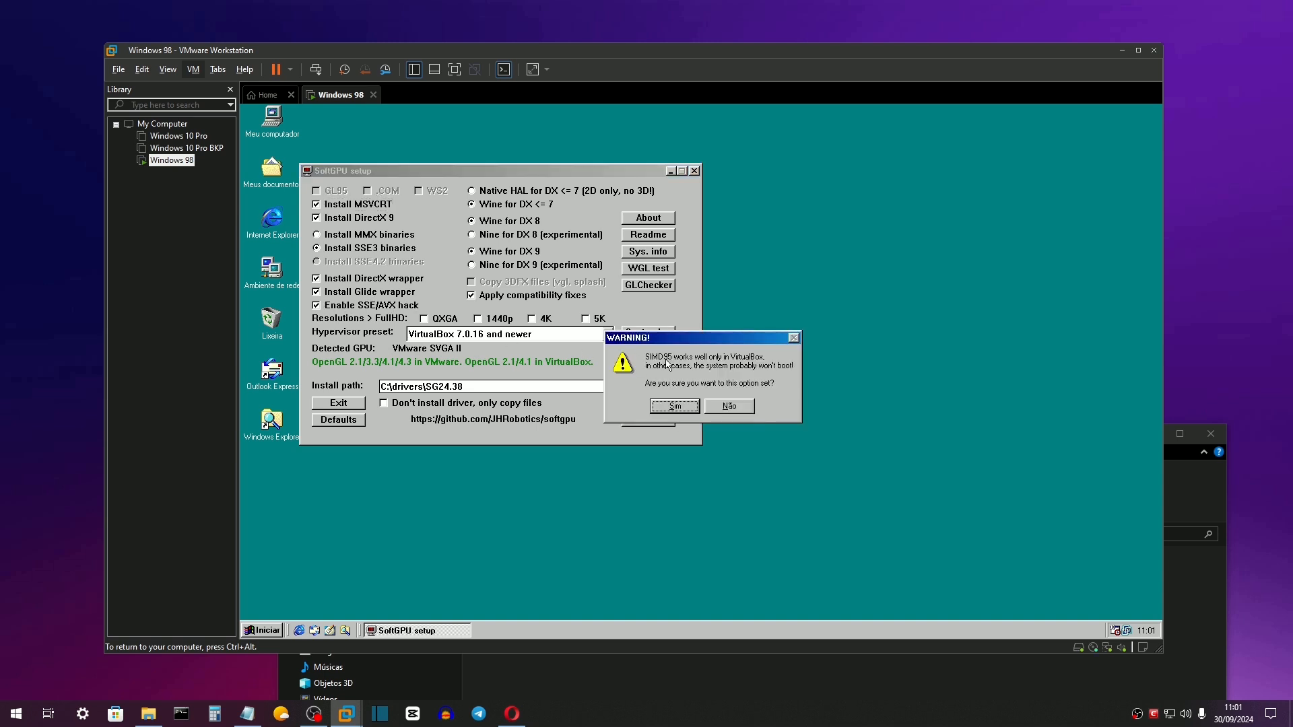
left_click(730, 405)
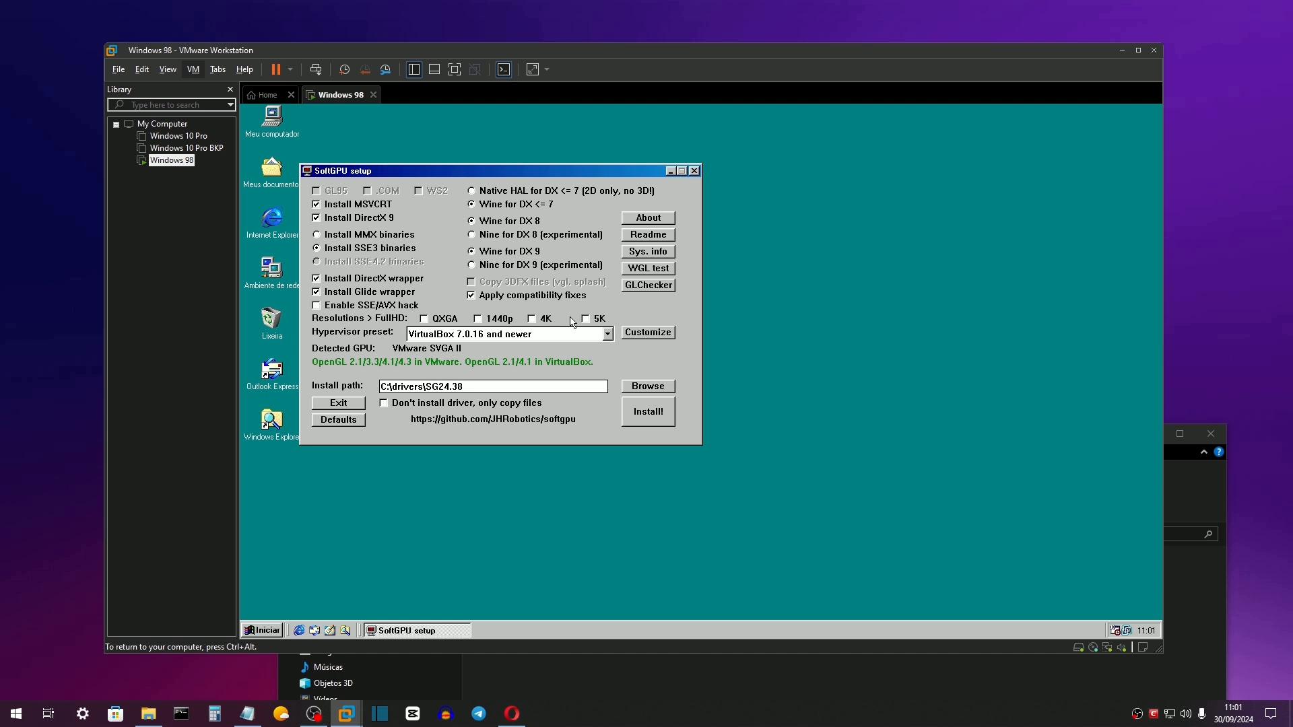
left_click(444, 322)
left_click(484, 322)
left_click(535, 321)
Set the hypervisor preset to VMware Workstation (compatible) and view its custom VRAM/SVGA settings.
left_click(465, 335)
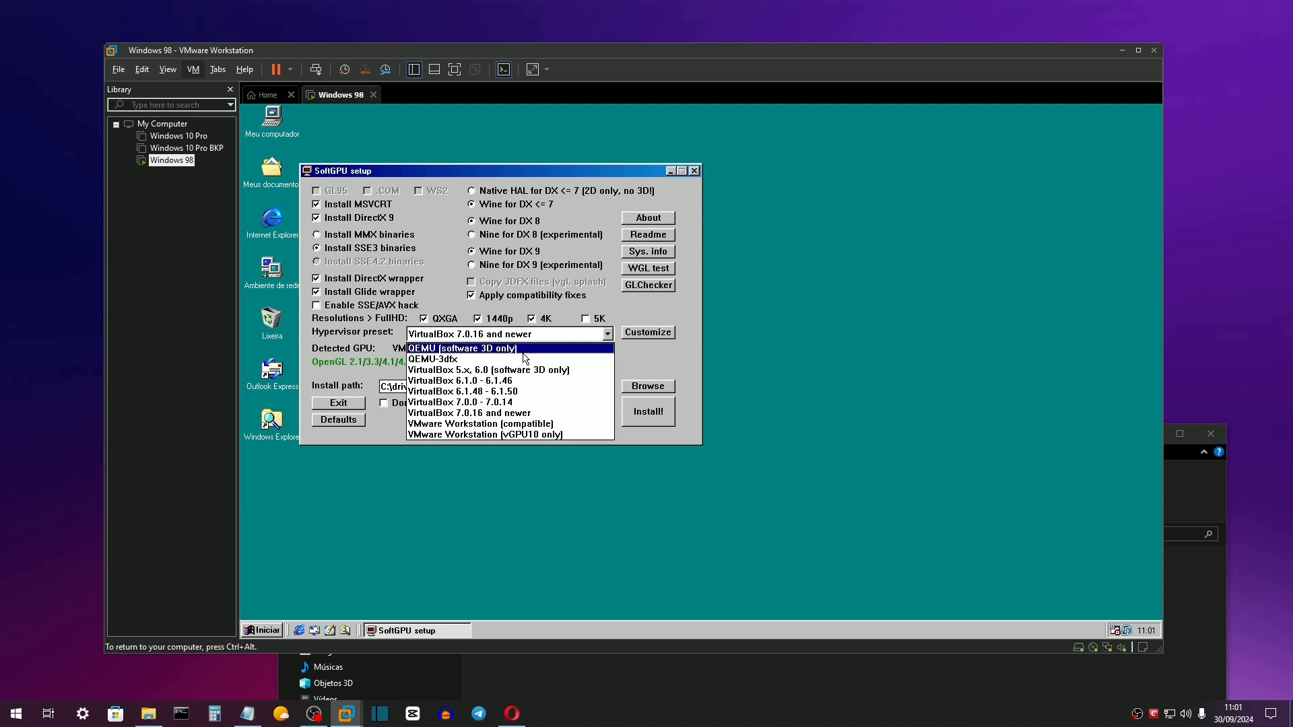
left_click(550, 435)
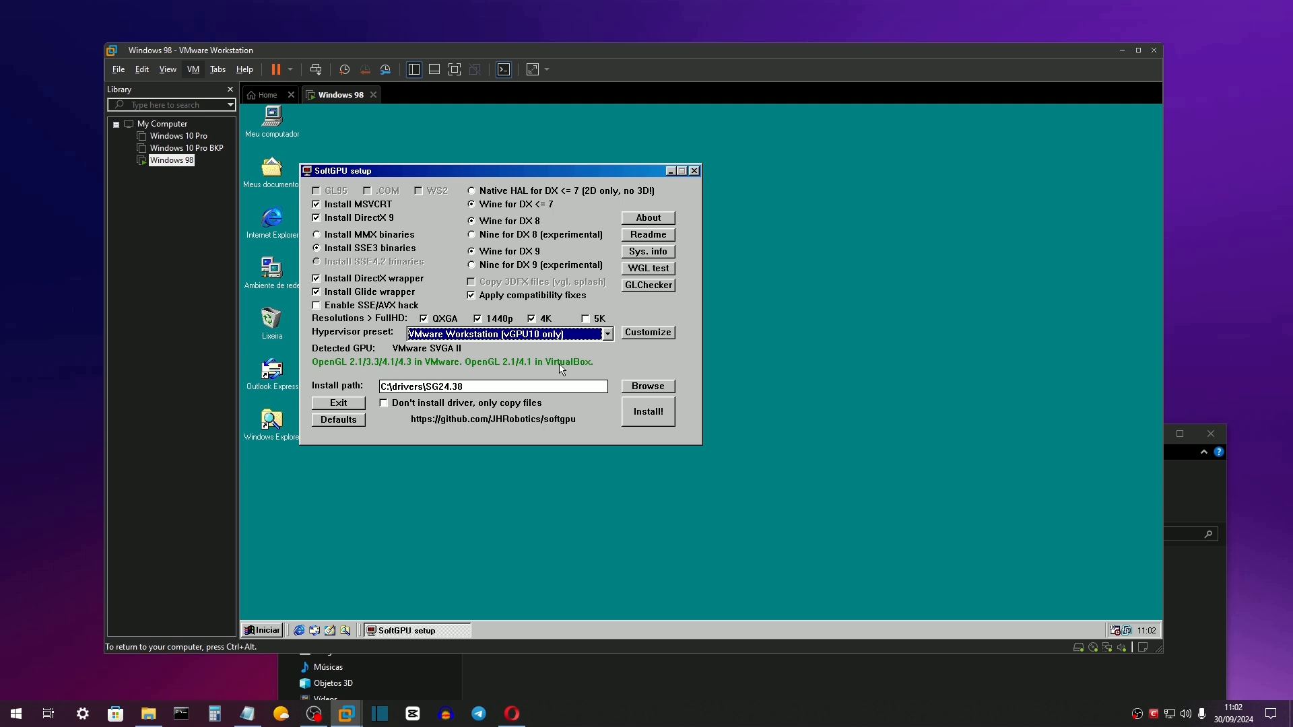
left_click(571, 335)
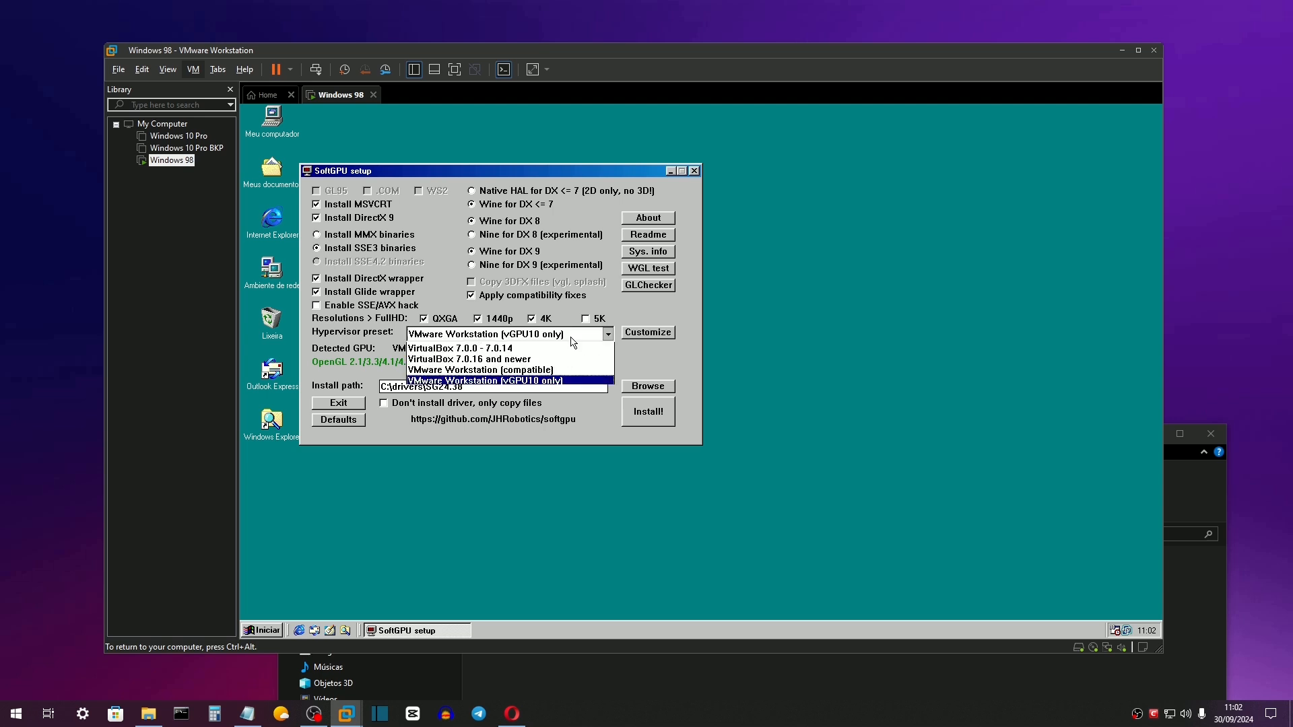
left_click(484, 424)
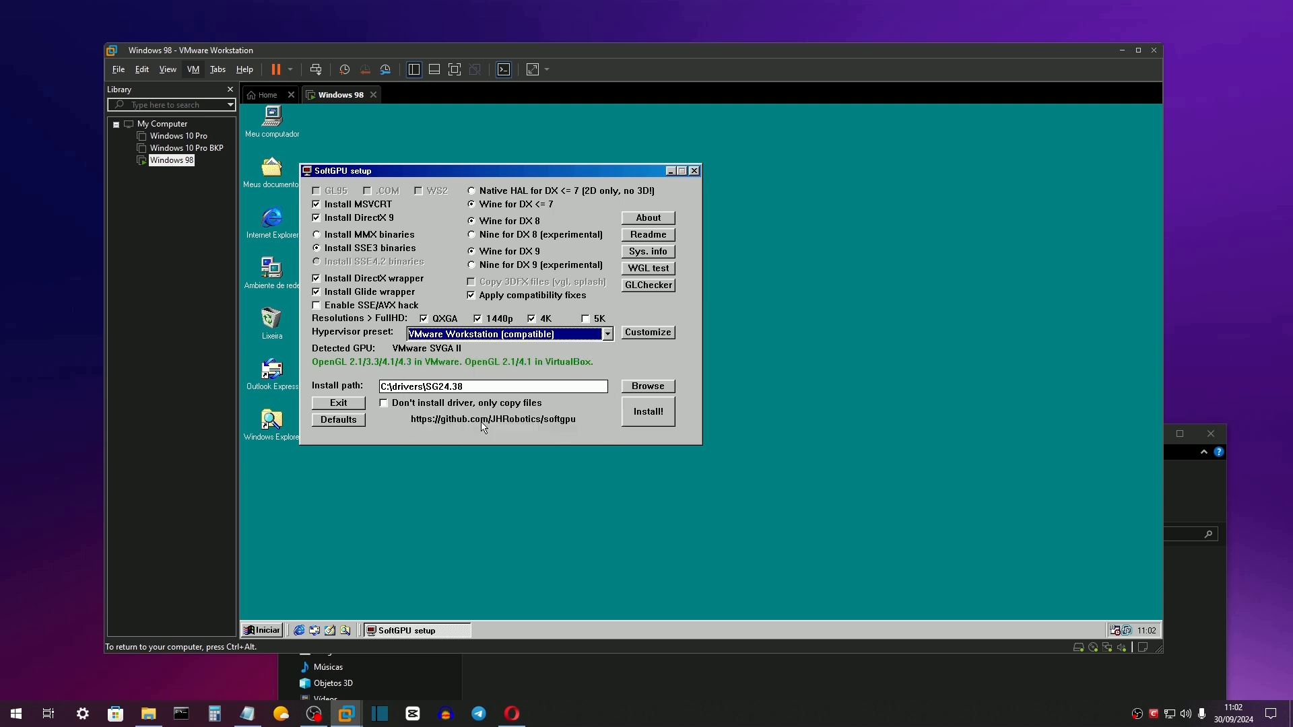
left_click(640, 334)
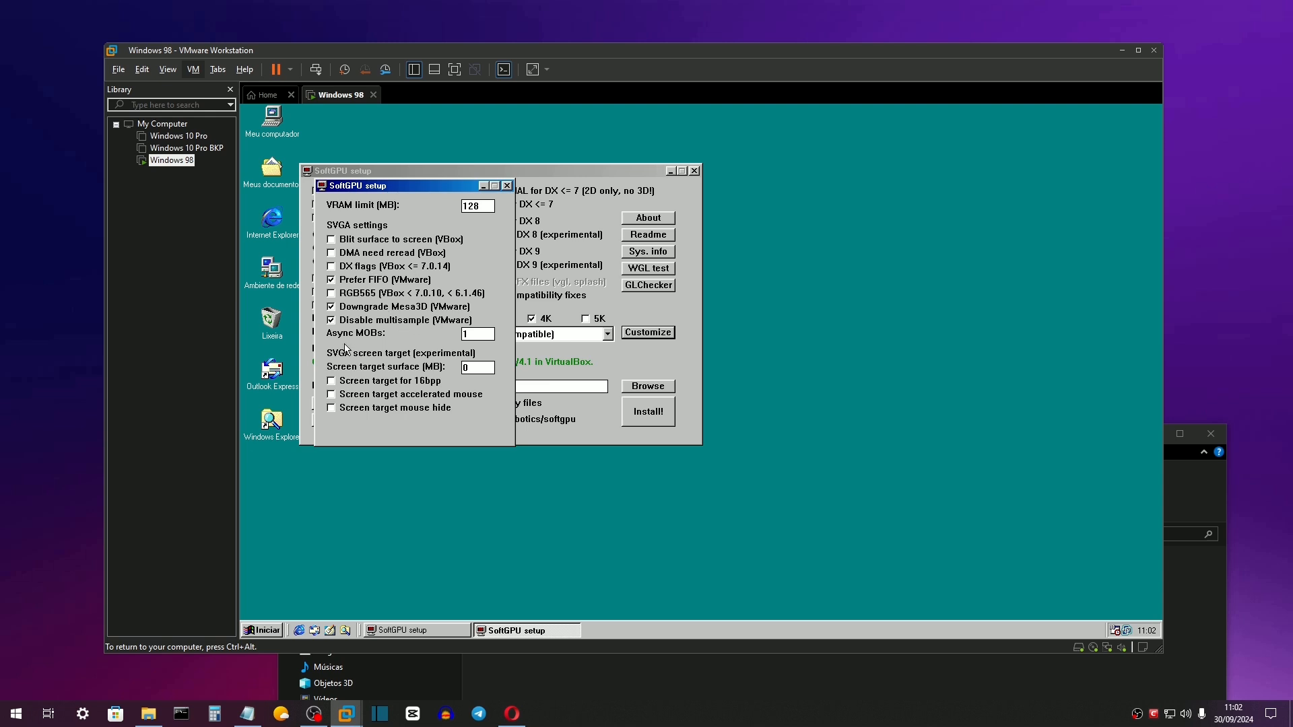
Close Customize, install SoftGPU with the VC6 runtime, and restart Windows 98 past the login.
left_click(507, 186)
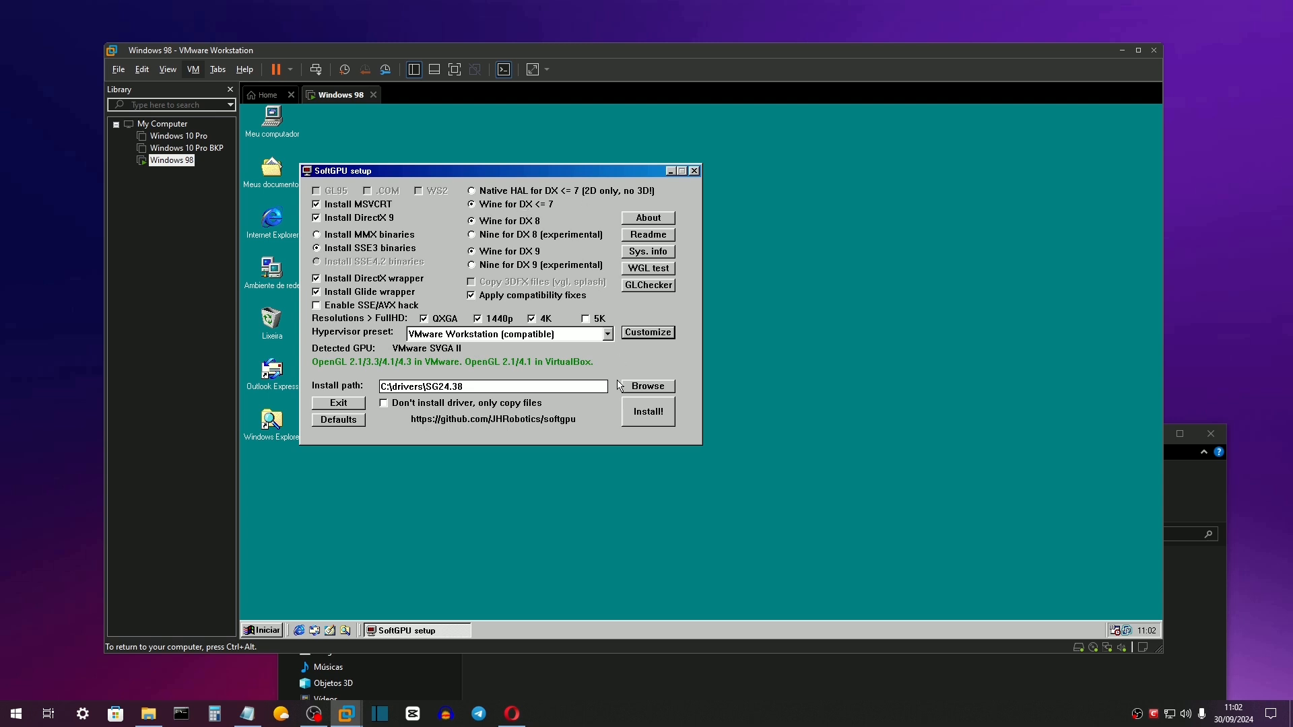
left_click(660, 413)
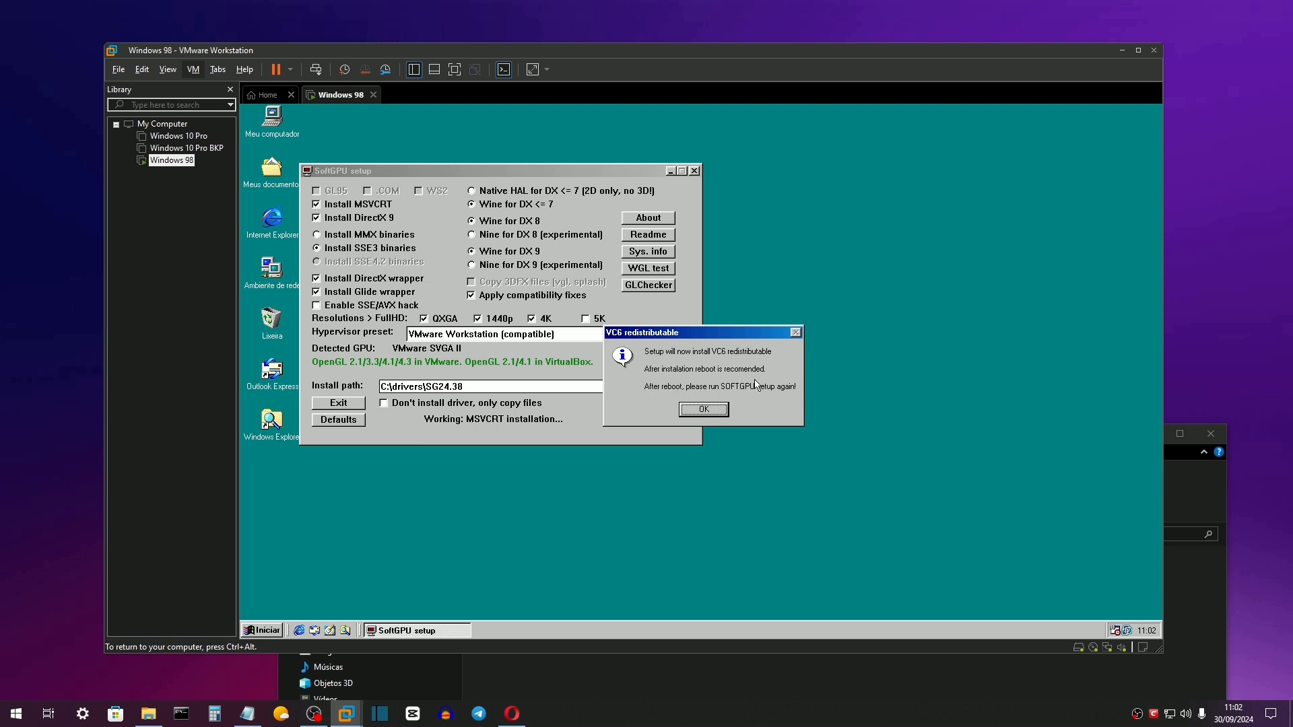
left_click(707, 409)
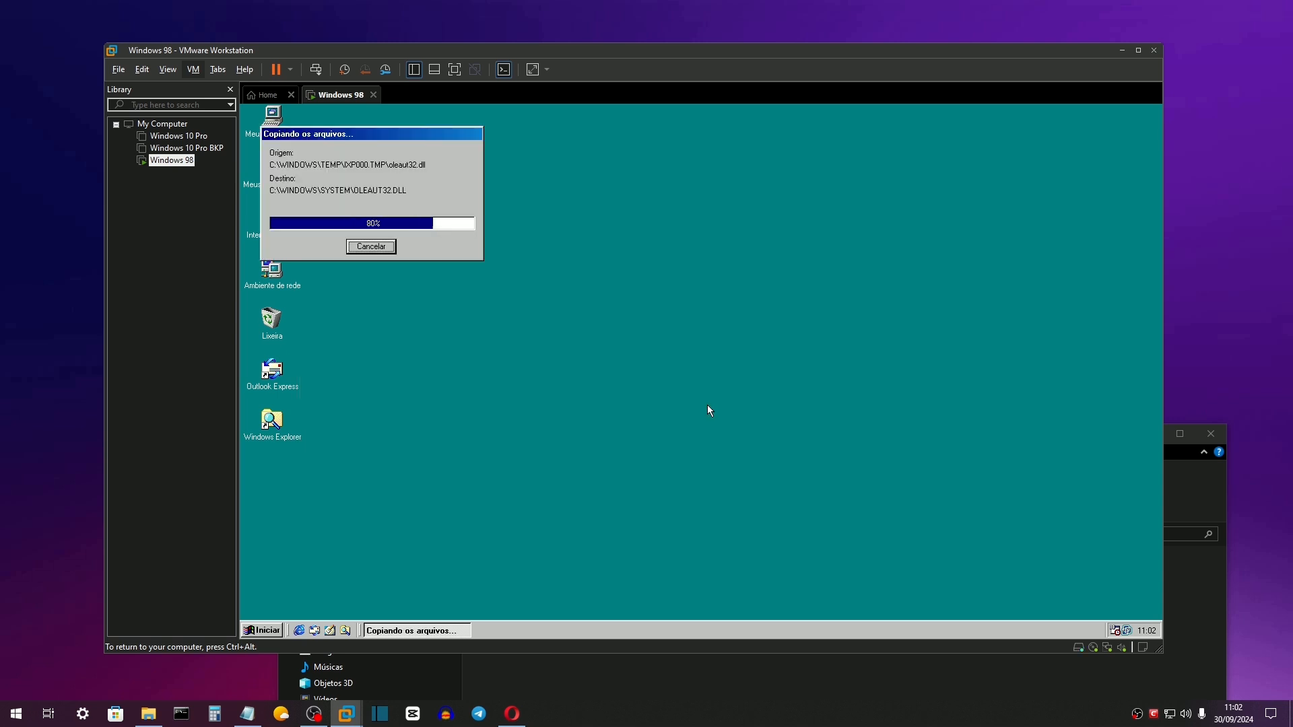
left_click(675, 401)
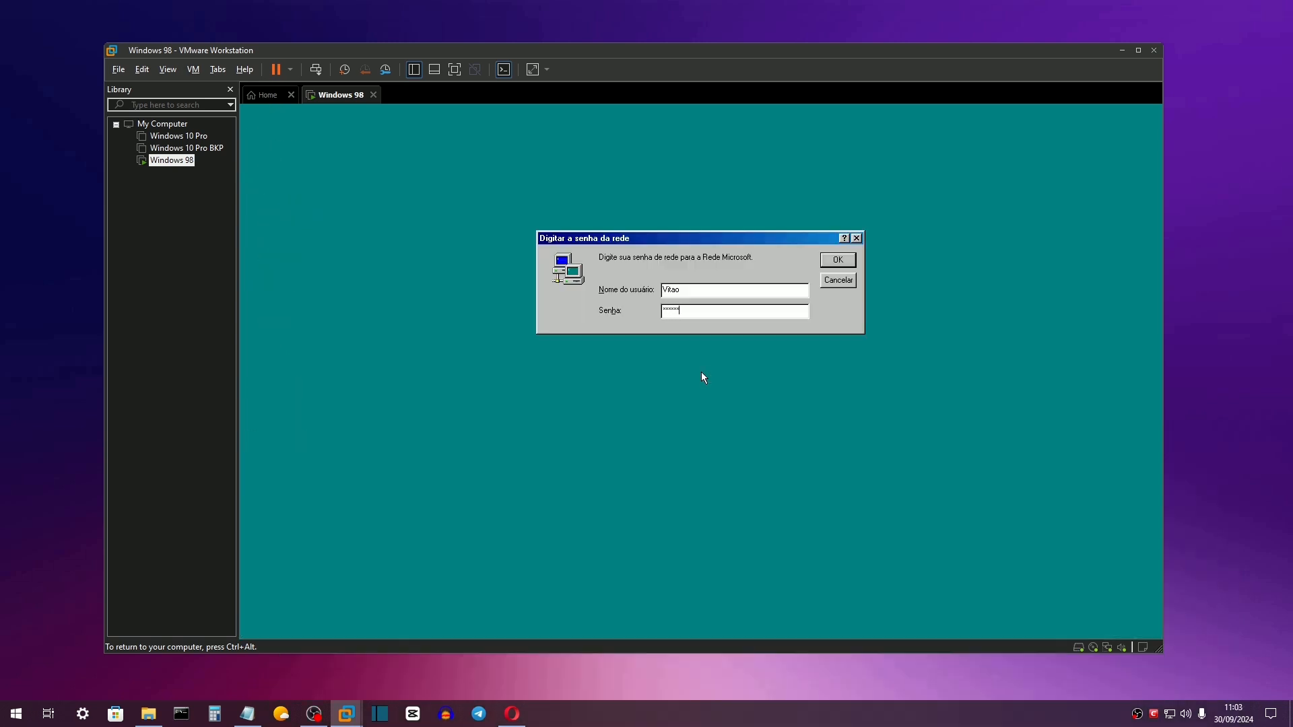
key("Return")
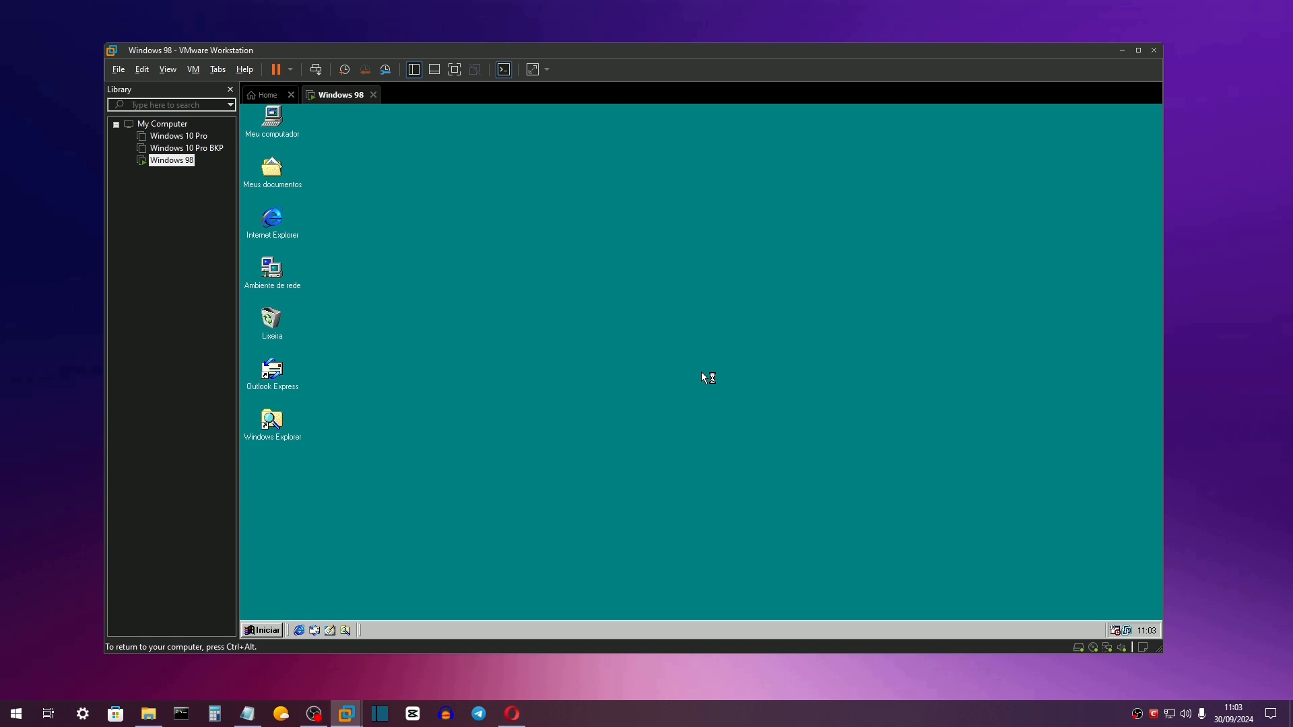
Relaunch softgpu.exe from the softgpu (D:) drive and close the Explorer window.
double_click(266, 436)
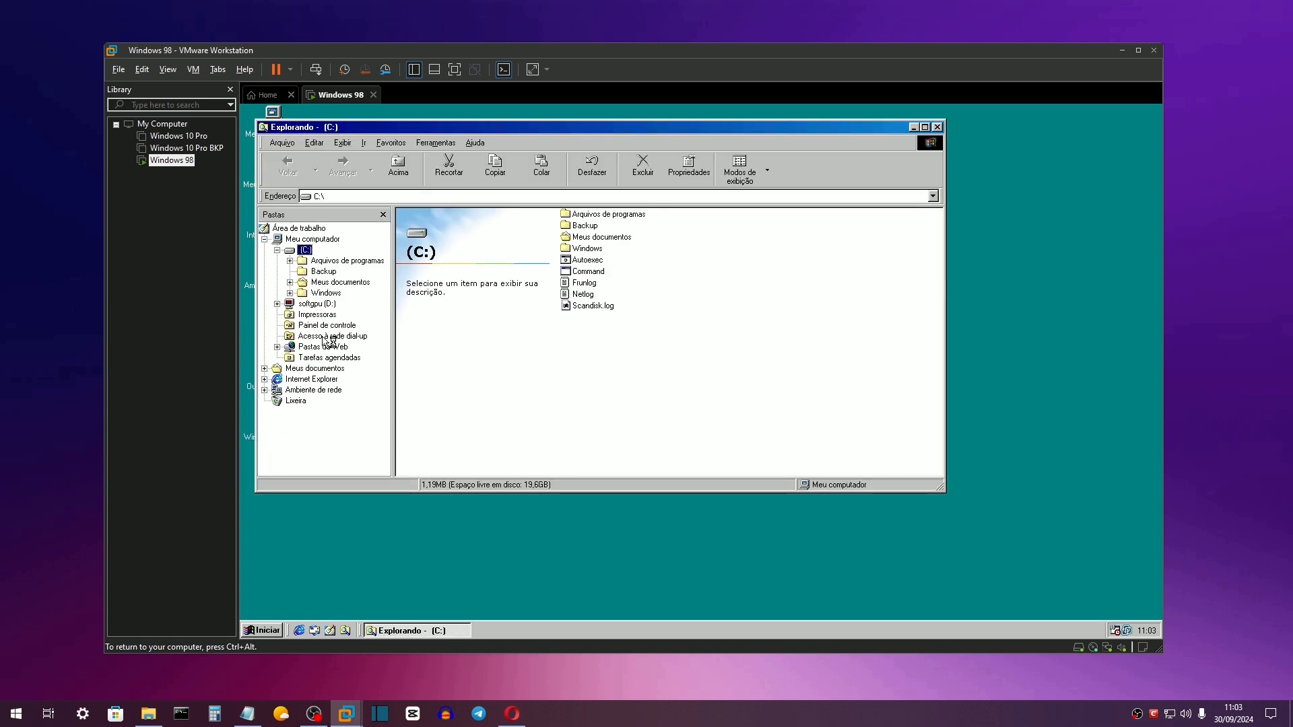
left_click(326, 306)
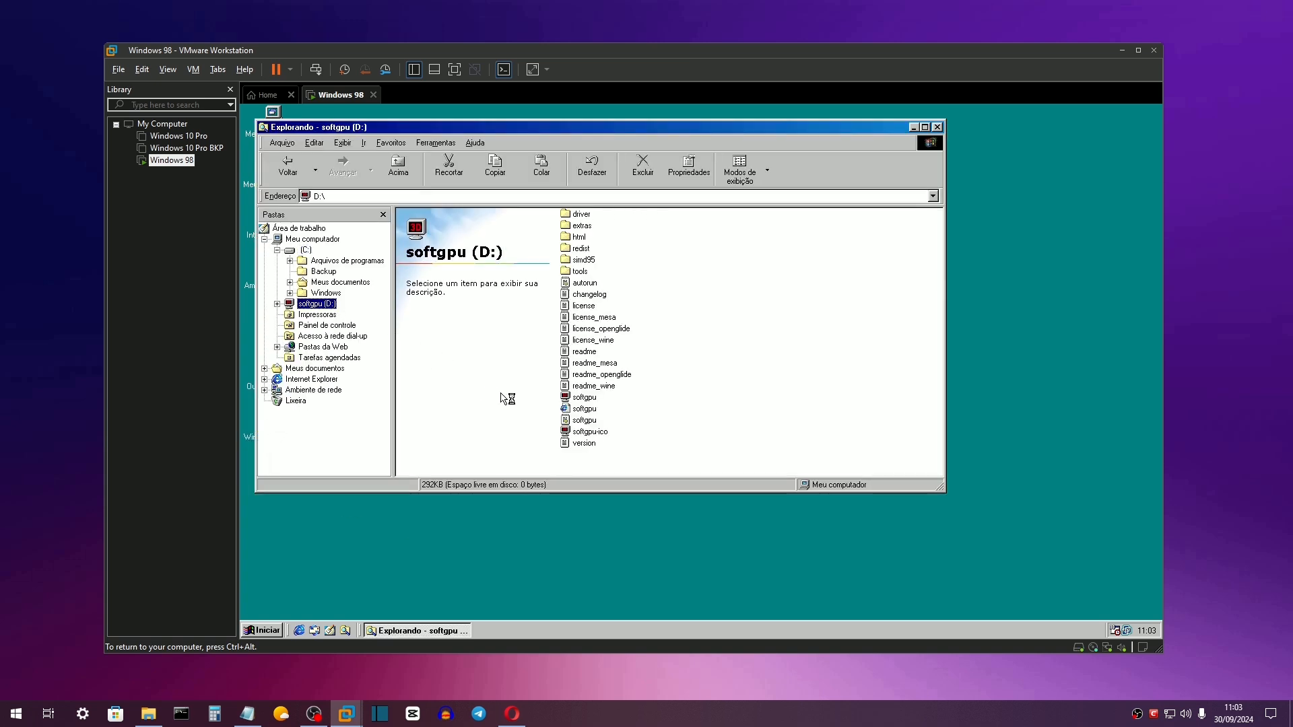
double_click(584, 398)
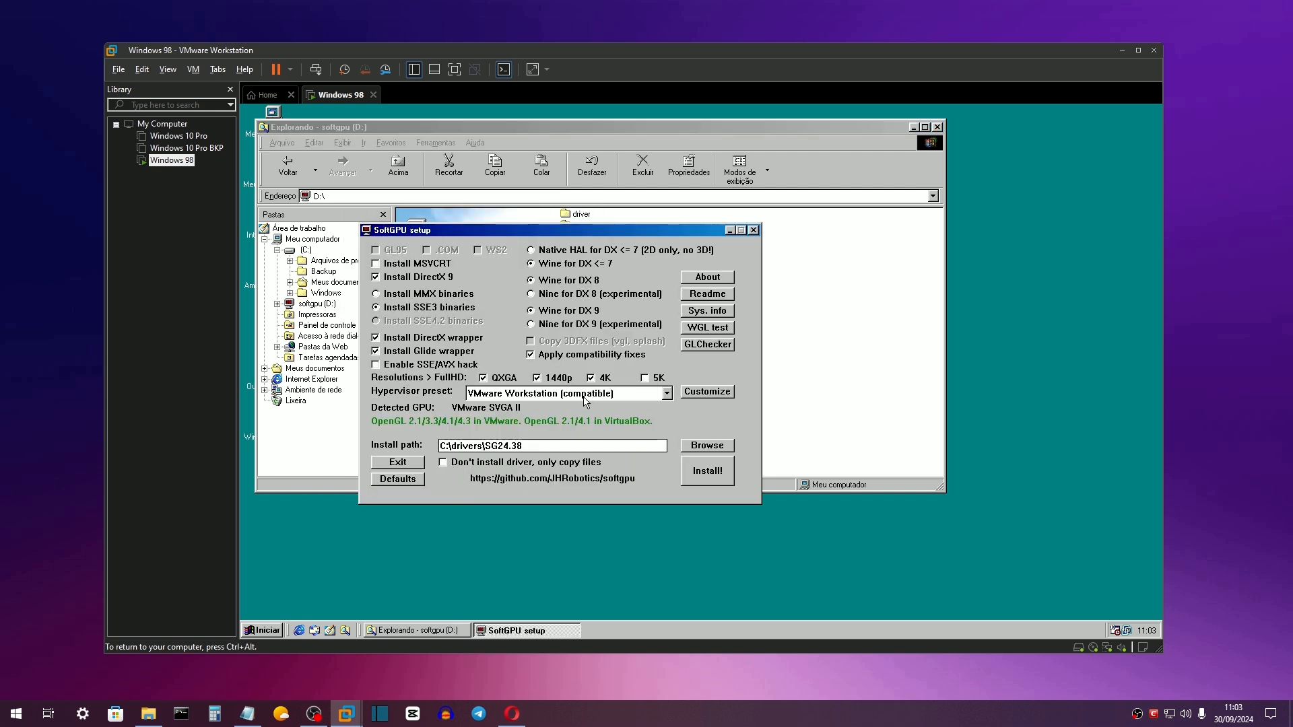
left_click(937, 128)
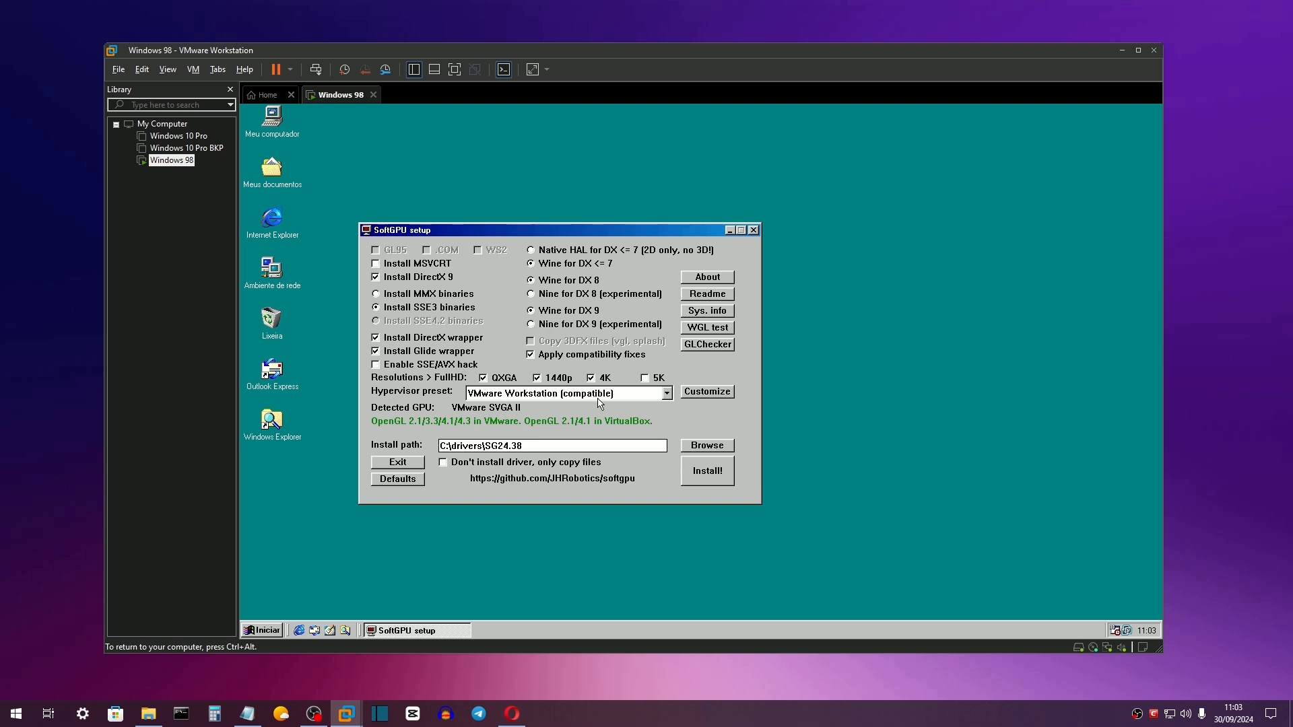
Install DirectX through SoftGPU setup, accepting its licence agreement, and let the guest reboot.
left_click(714, 478)
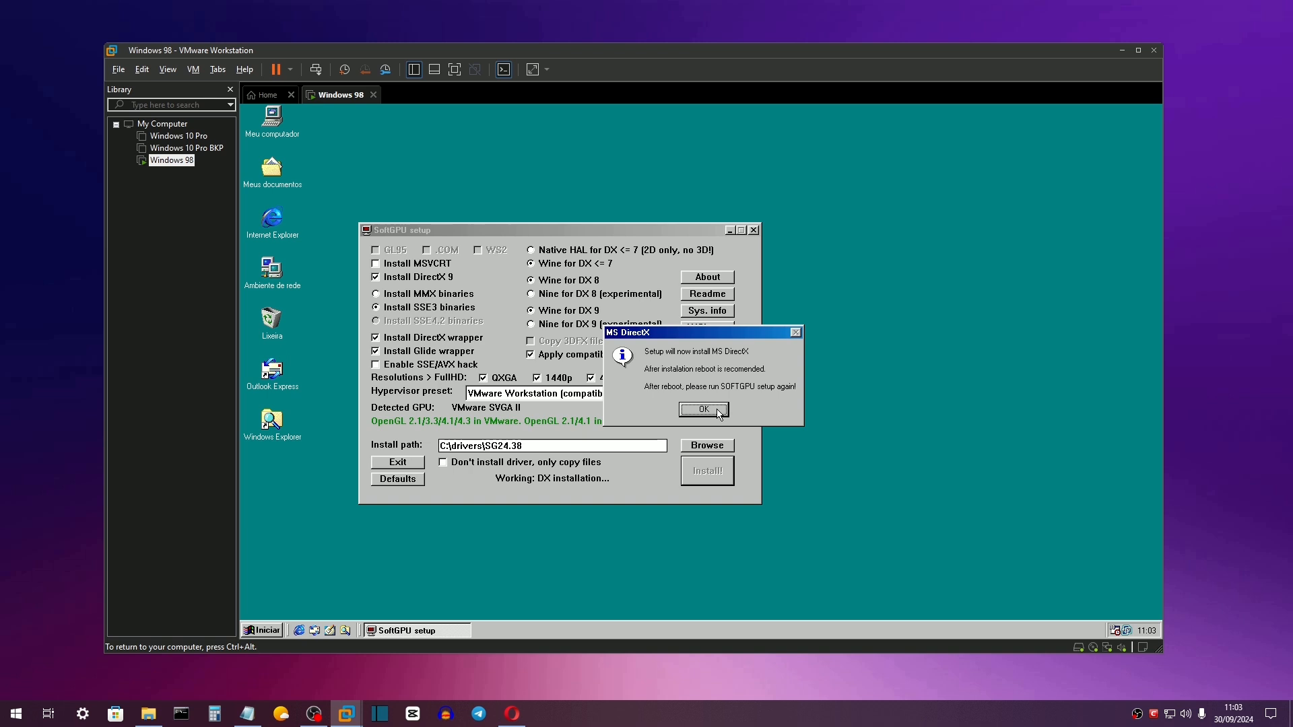
left_click(715, 410)
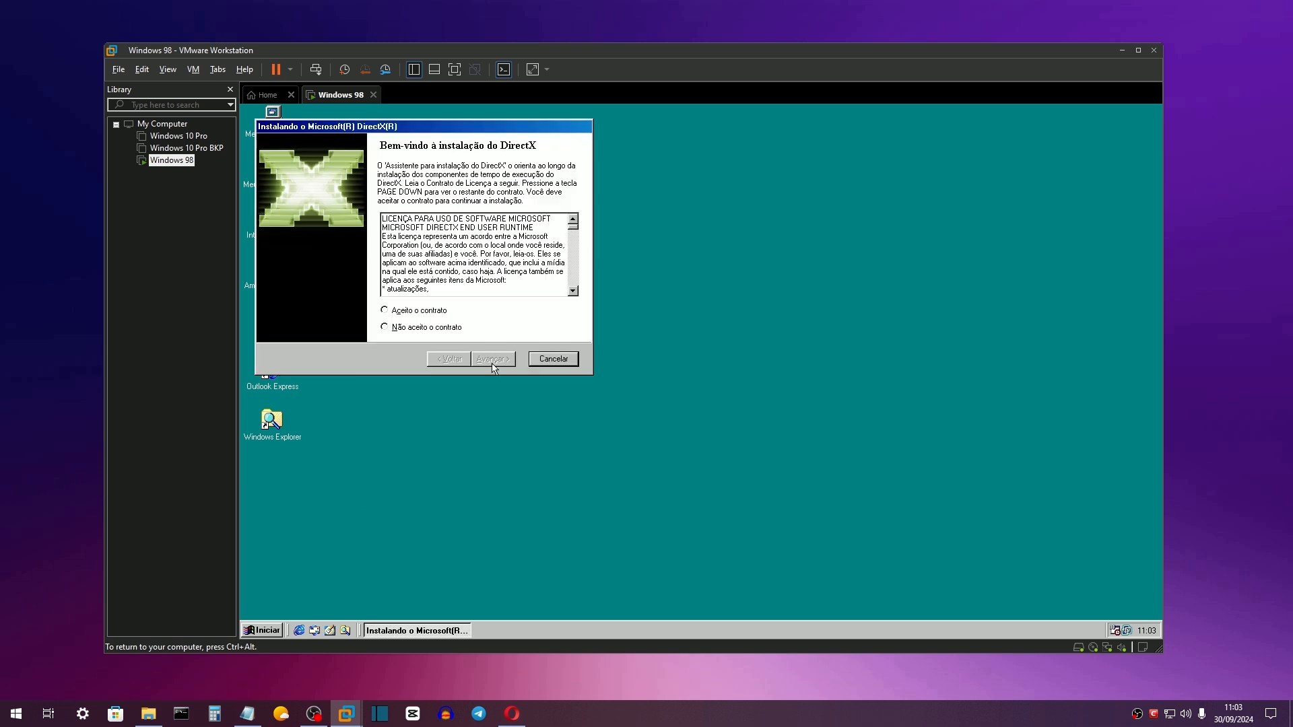
left_click(433, 311)
left_click(493, 359)
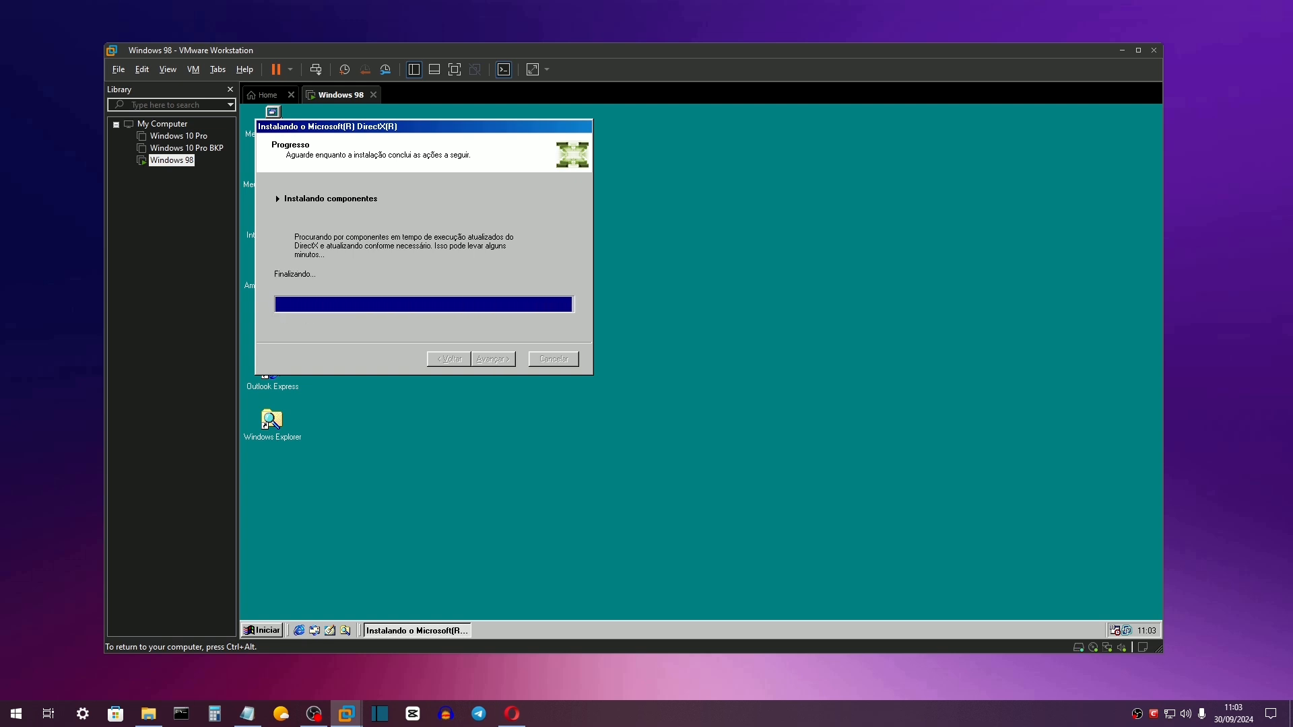
left_click(493, 359)
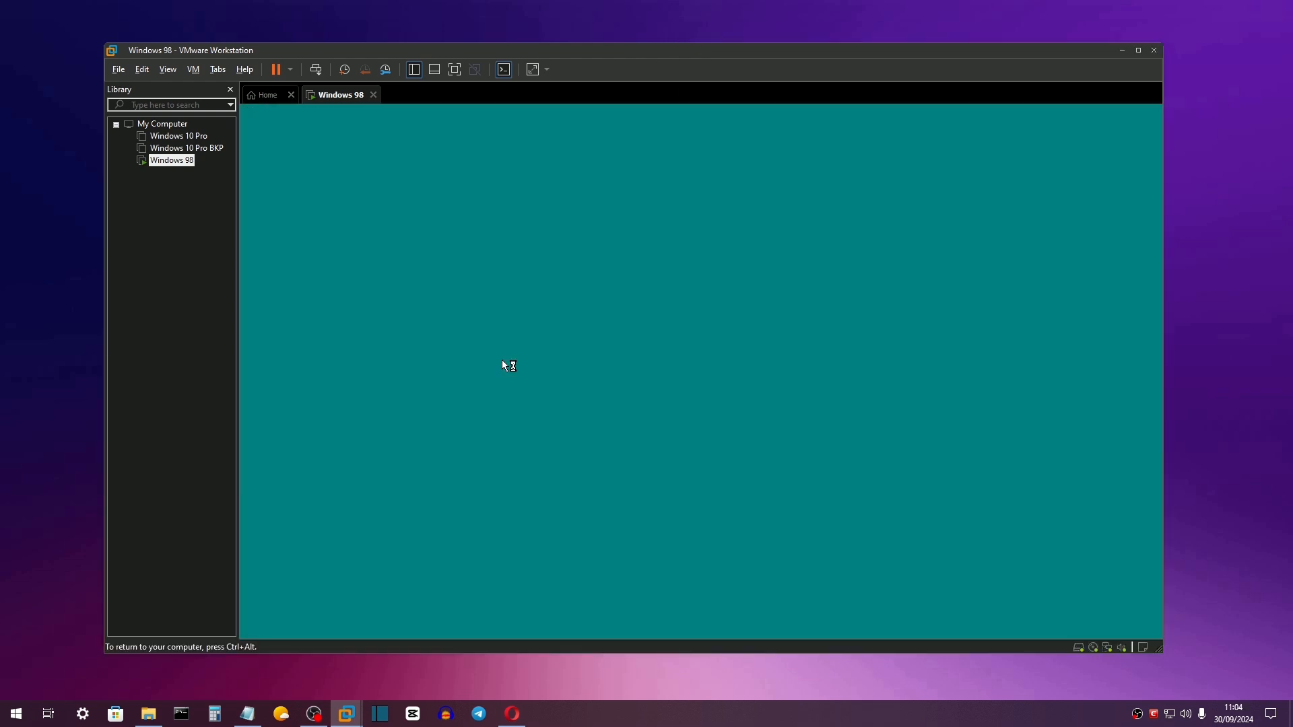
Skip the password prompt, rerun softgpu.exe from D:, install the driver, and accept the reboot.
key("Return")
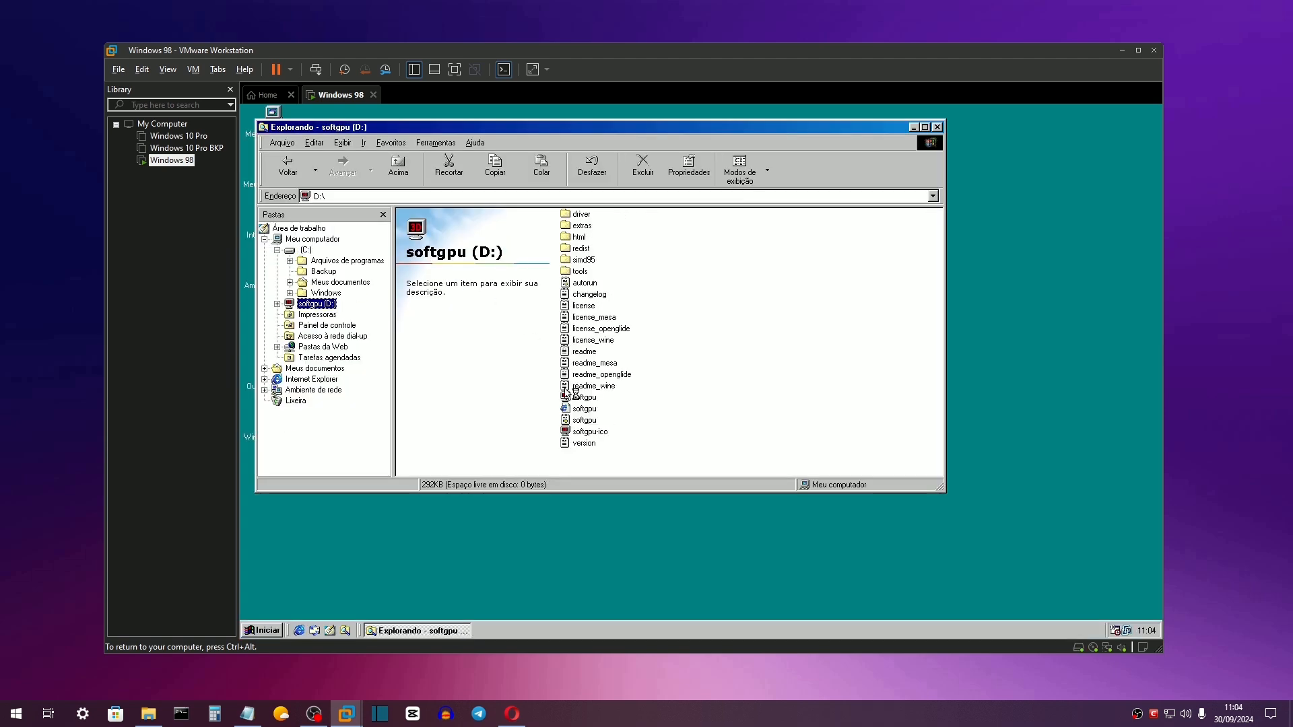
double_click(583, 397)
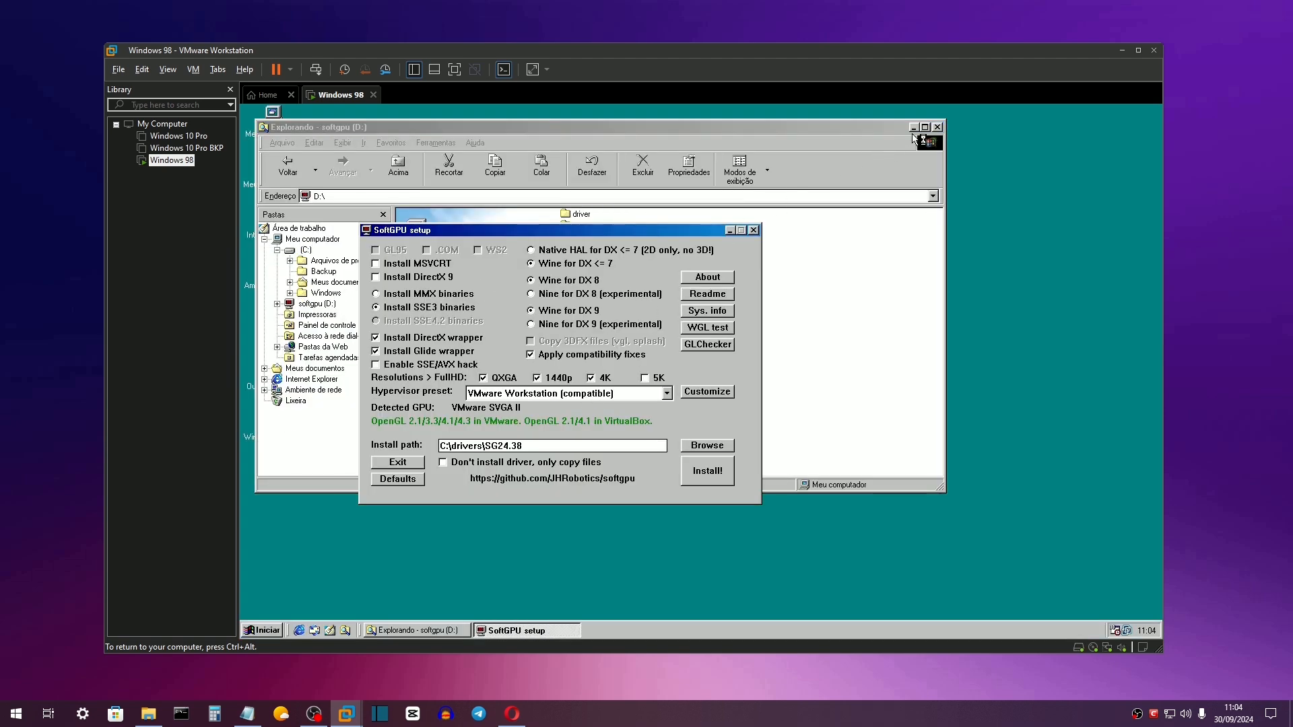
left_click(935, 128)
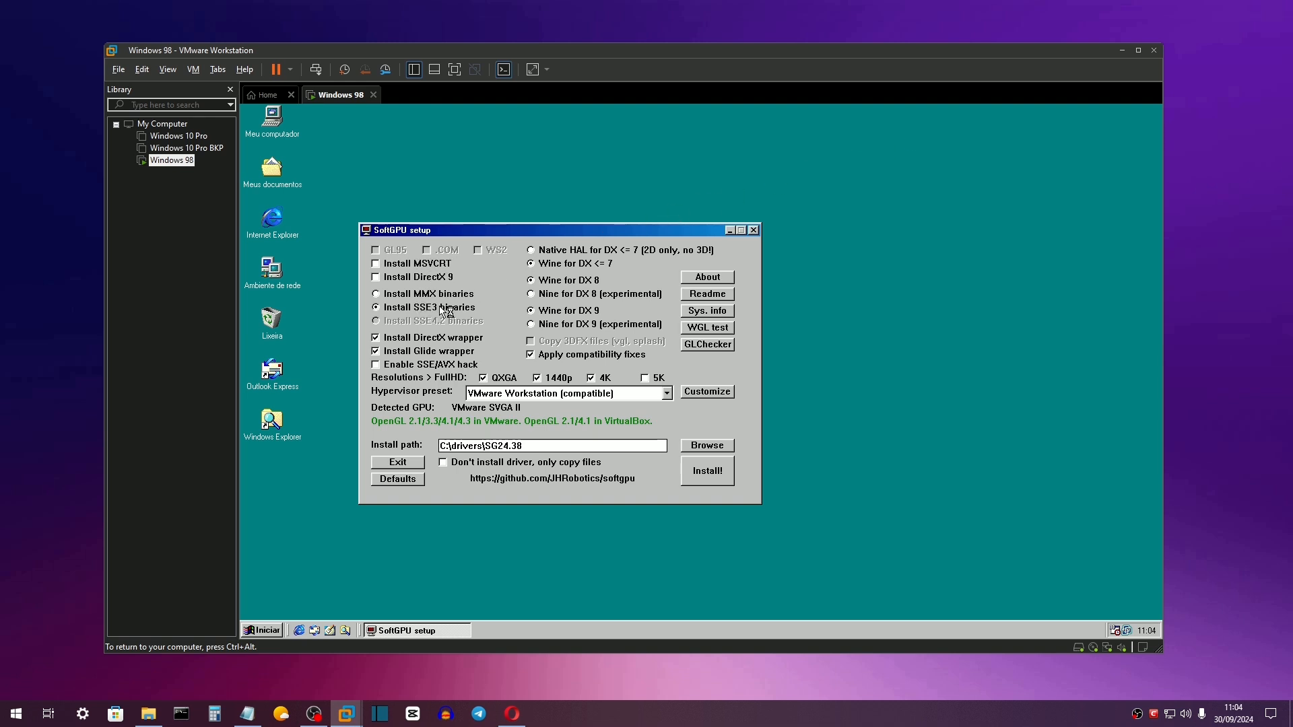
left_click(707, 471)
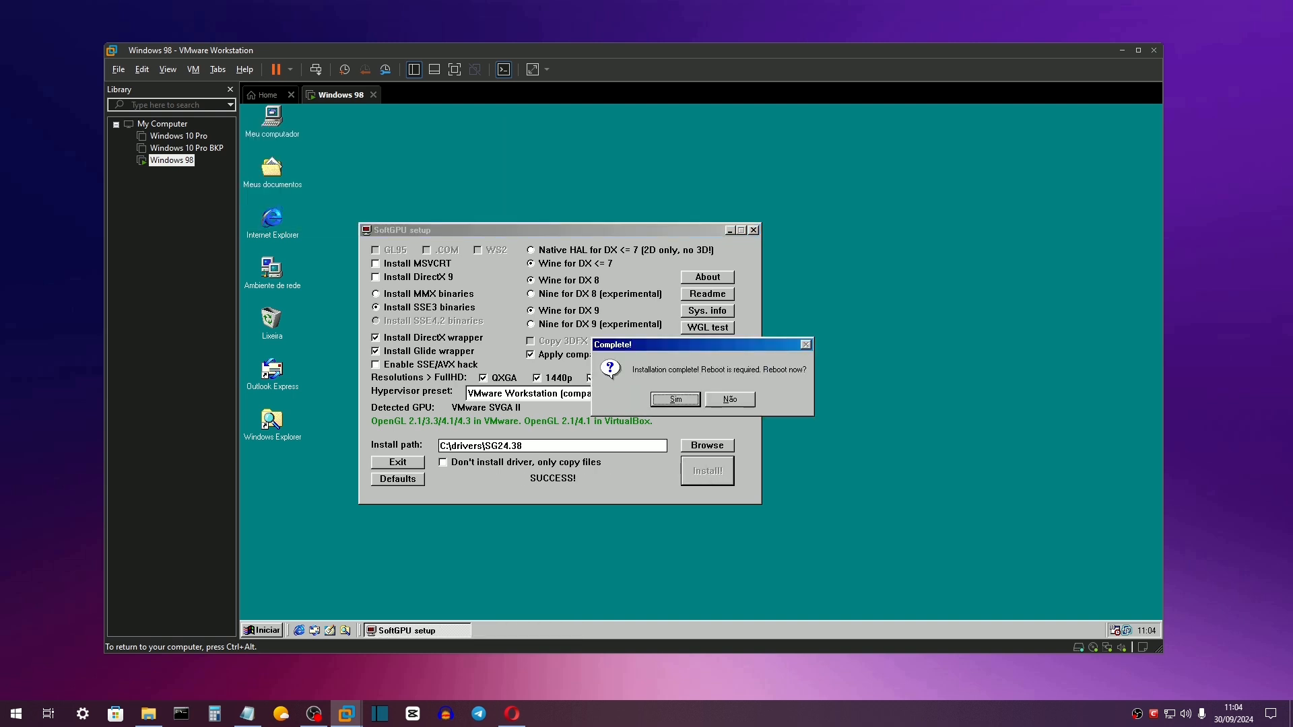
left_click(676, 399)
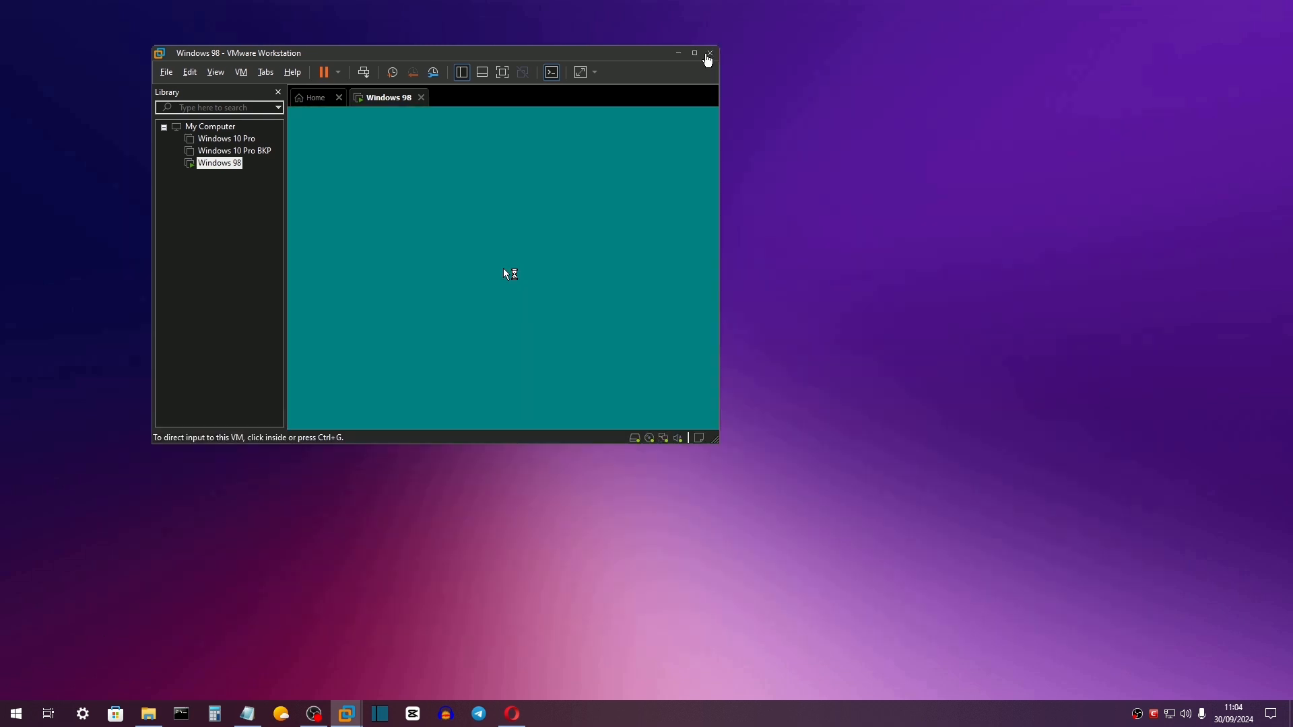
Enlarge the virtual machine window and accept the Windows 98 network sign-in.
left_click_drag(718, 443, 1116, 631)
left_click(572, 281)
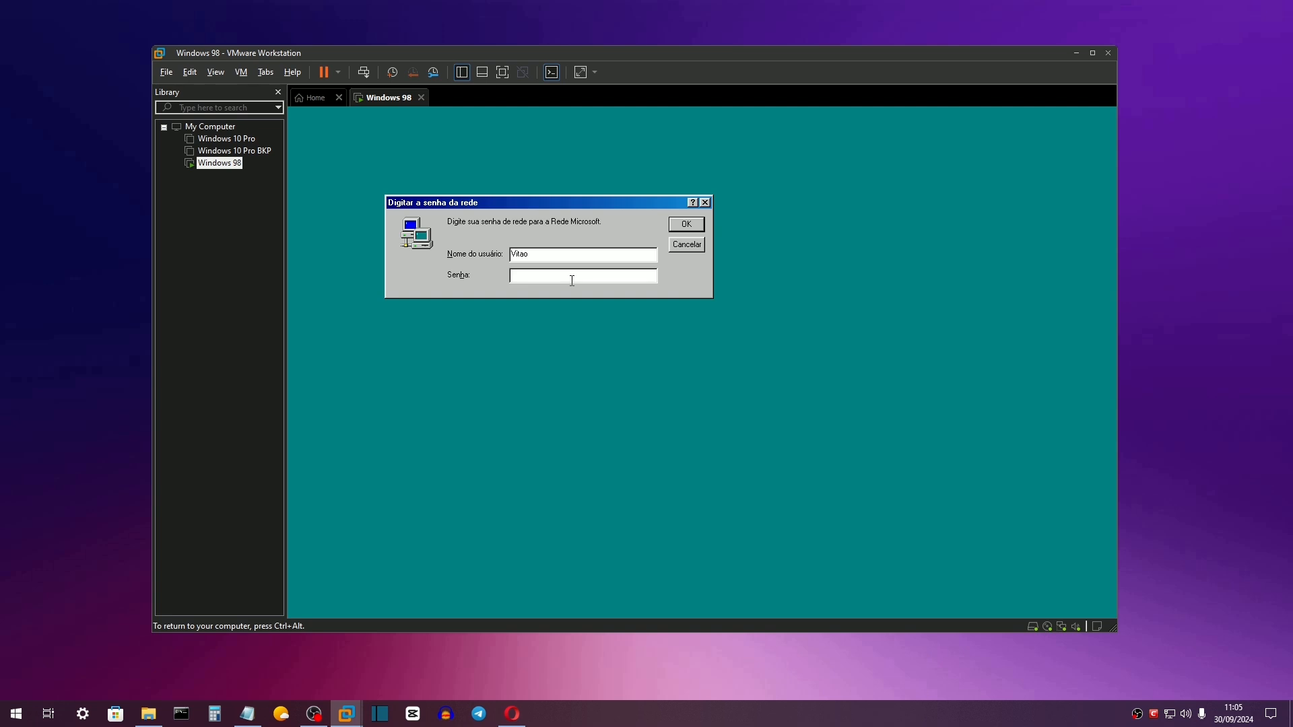
key("Return")
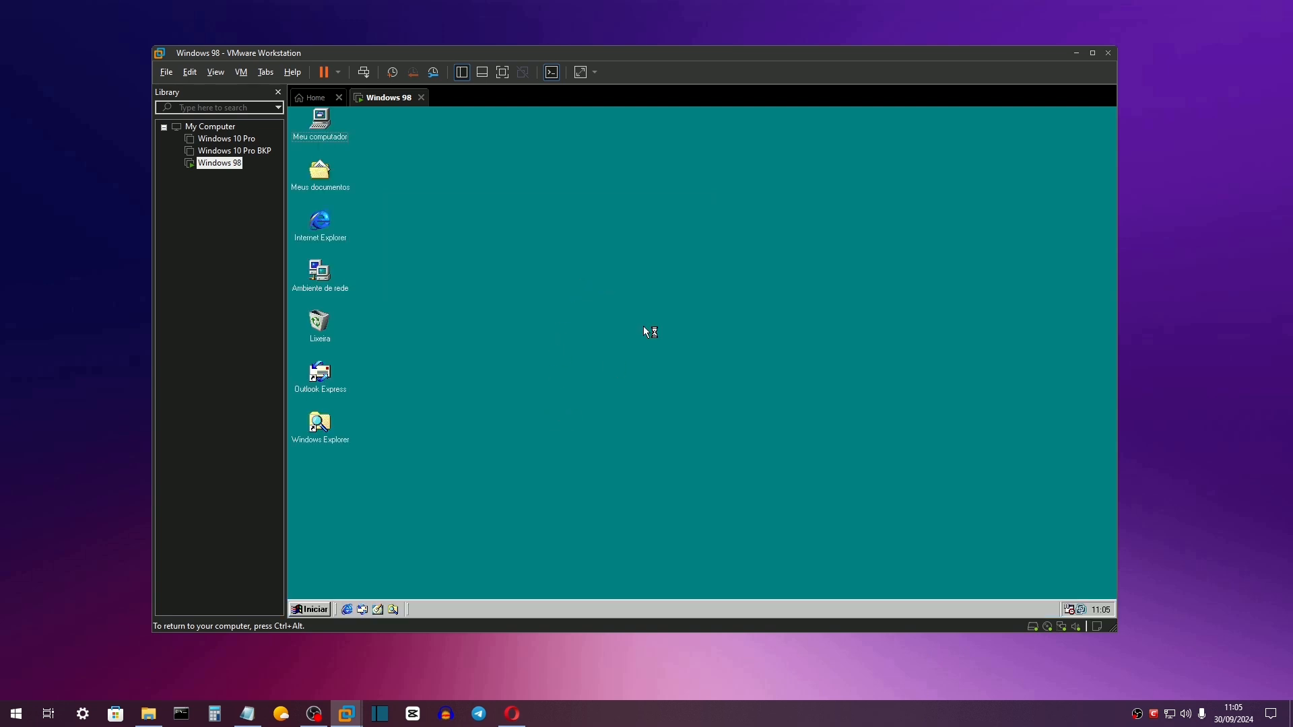
Raise the guest's screen area to 1736 by 987 True Color and keep the setting.
left_click(602, 208)
left_click_drag(571, 400, 583, 398)
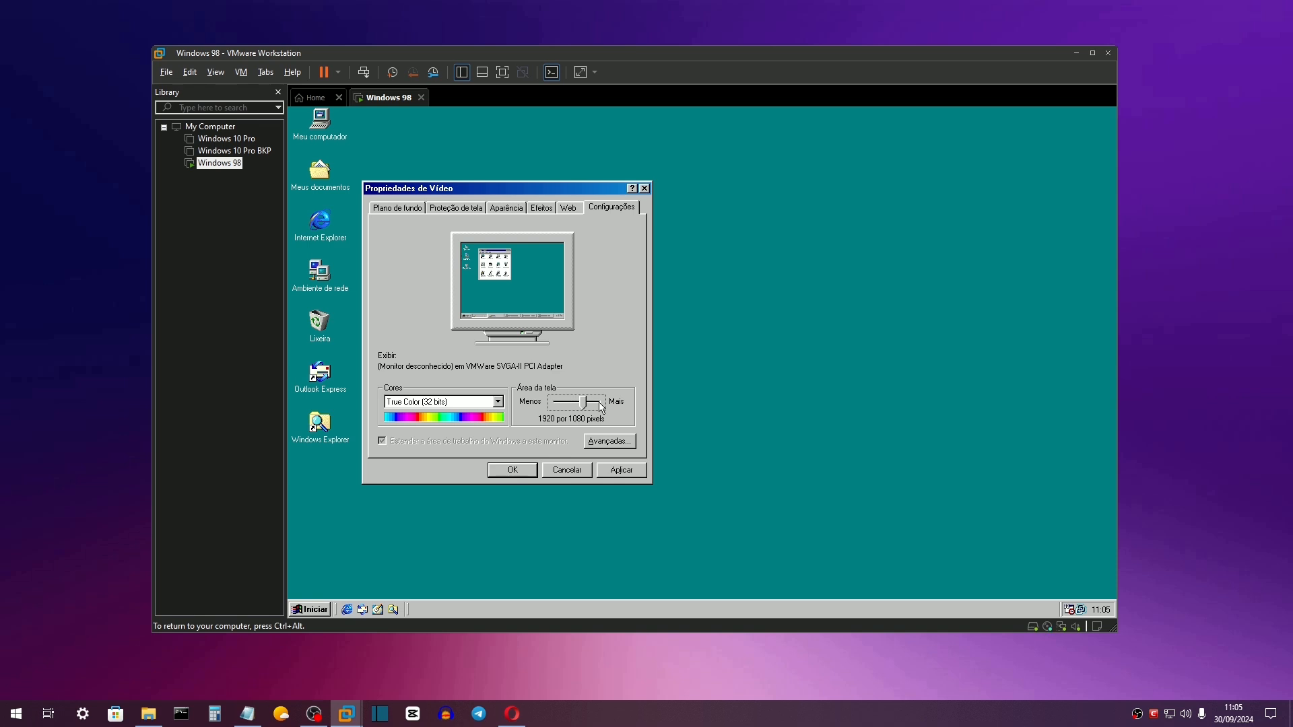
left_click(618, 470)
left_click(675, 390)
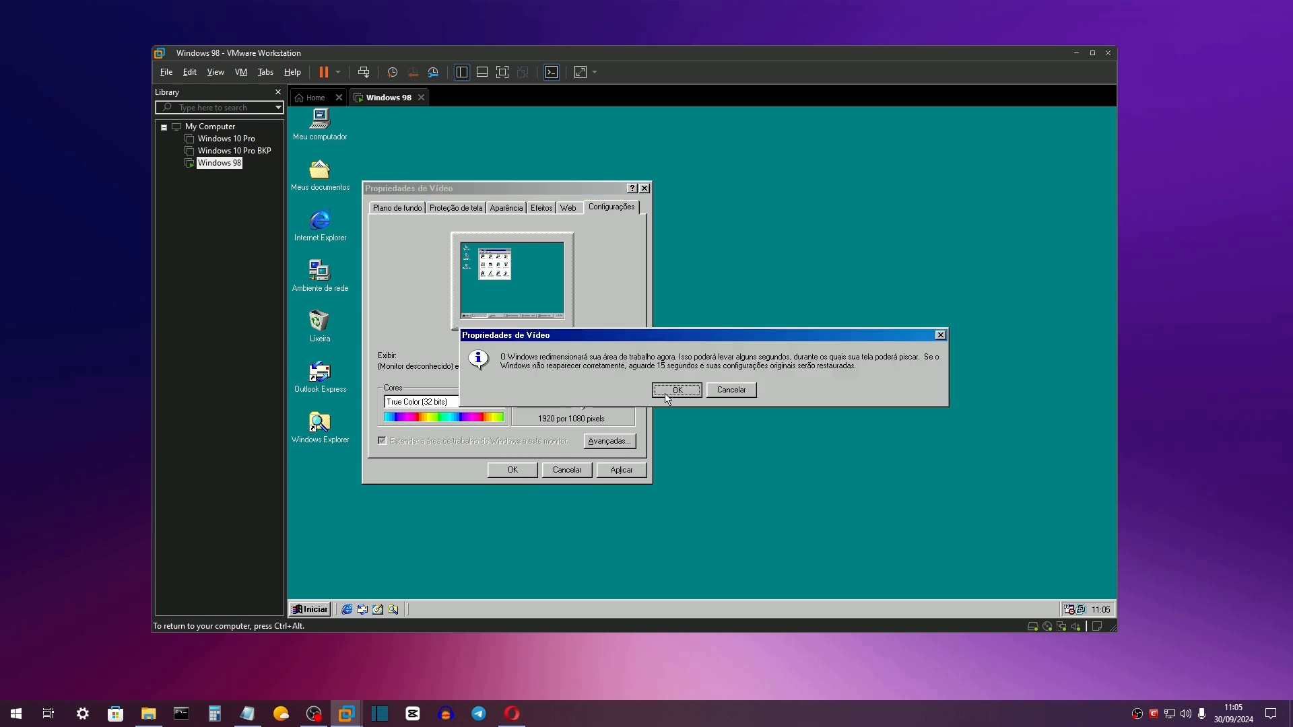
left_click(563, 312)
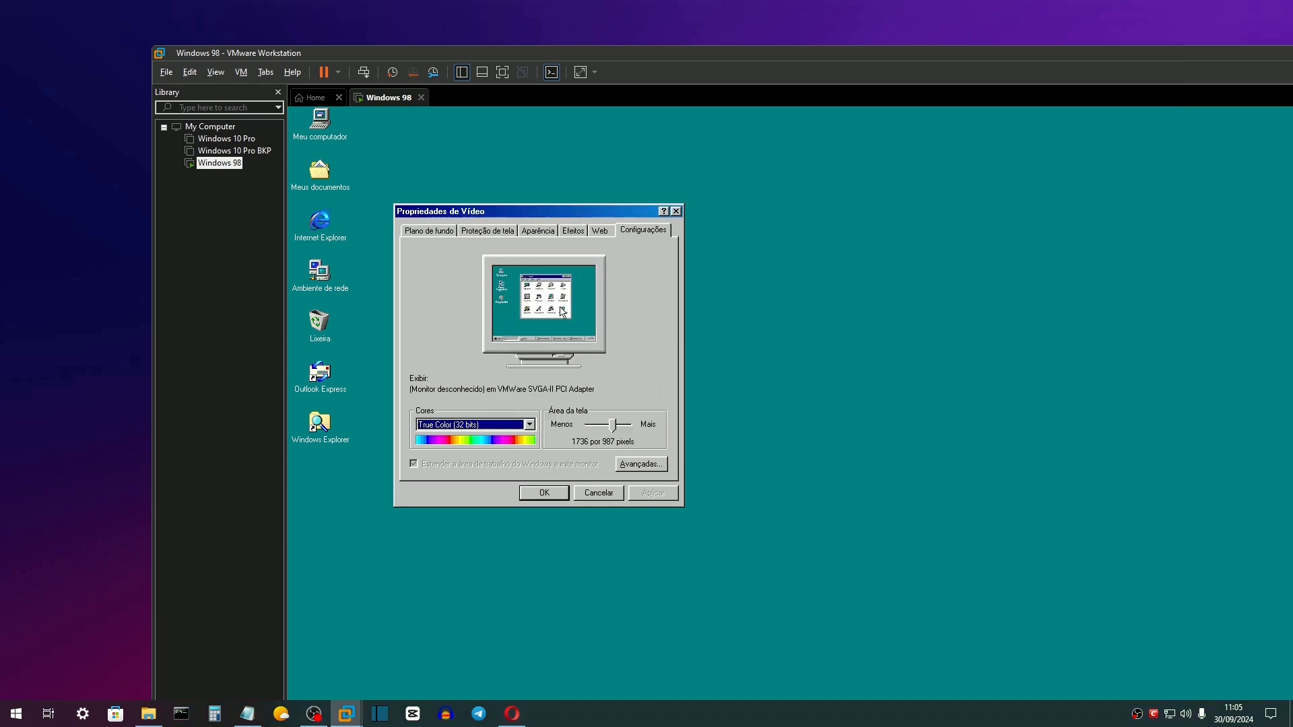
left_click(544, 493)
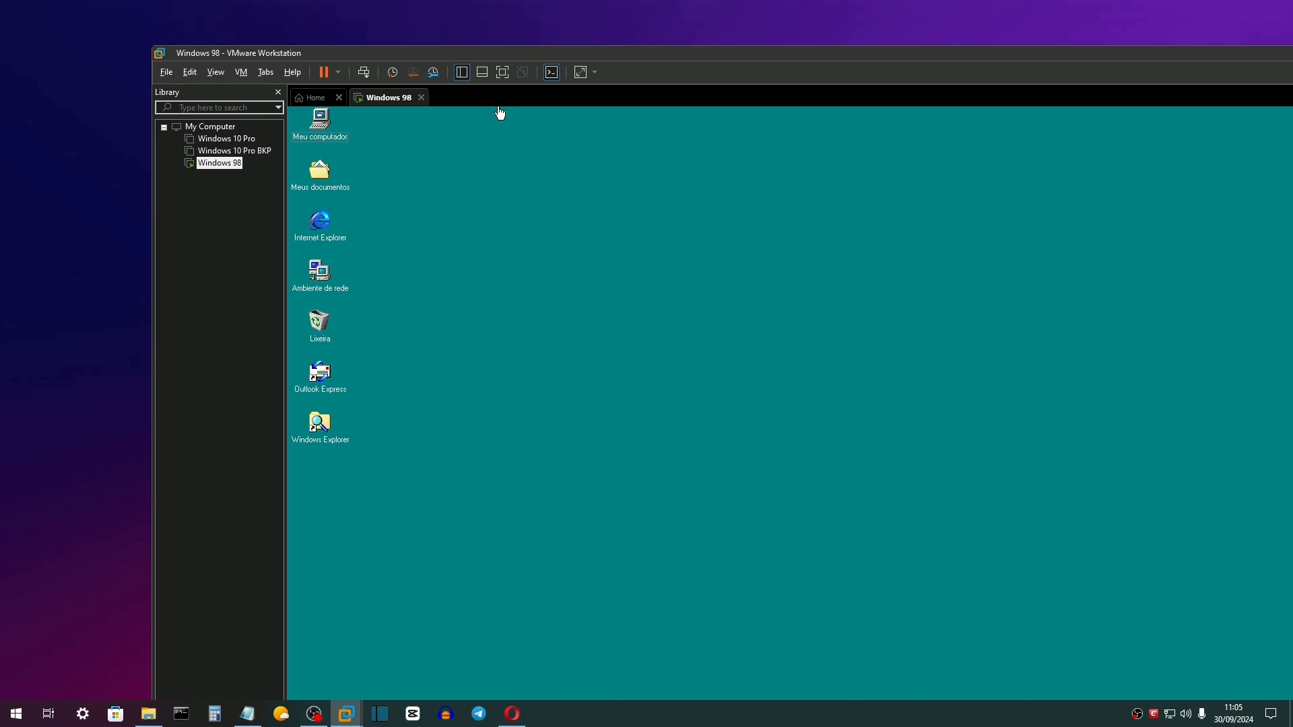
Switch the guest to full screen and run dxdiag from Start > Run.
left_click(498, 75)
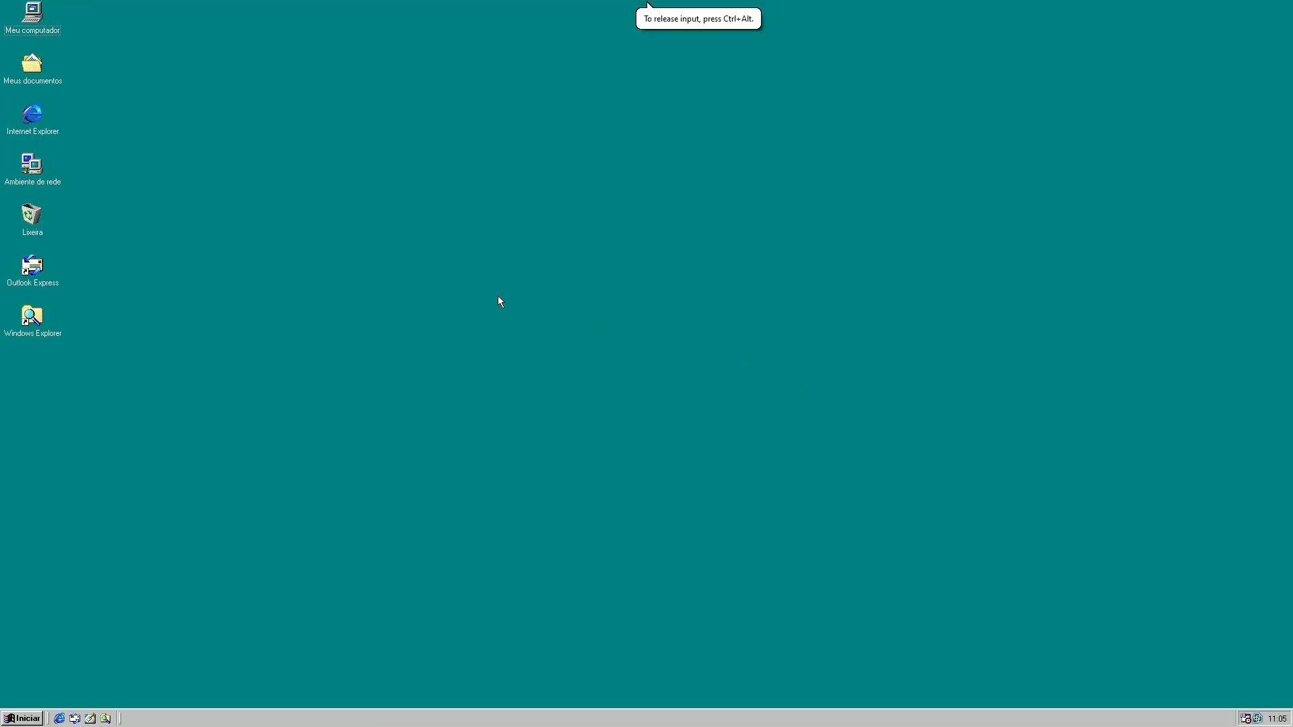
left_click(25, 718)
mouse_move(81, 521)
mouse_move(183, 525)
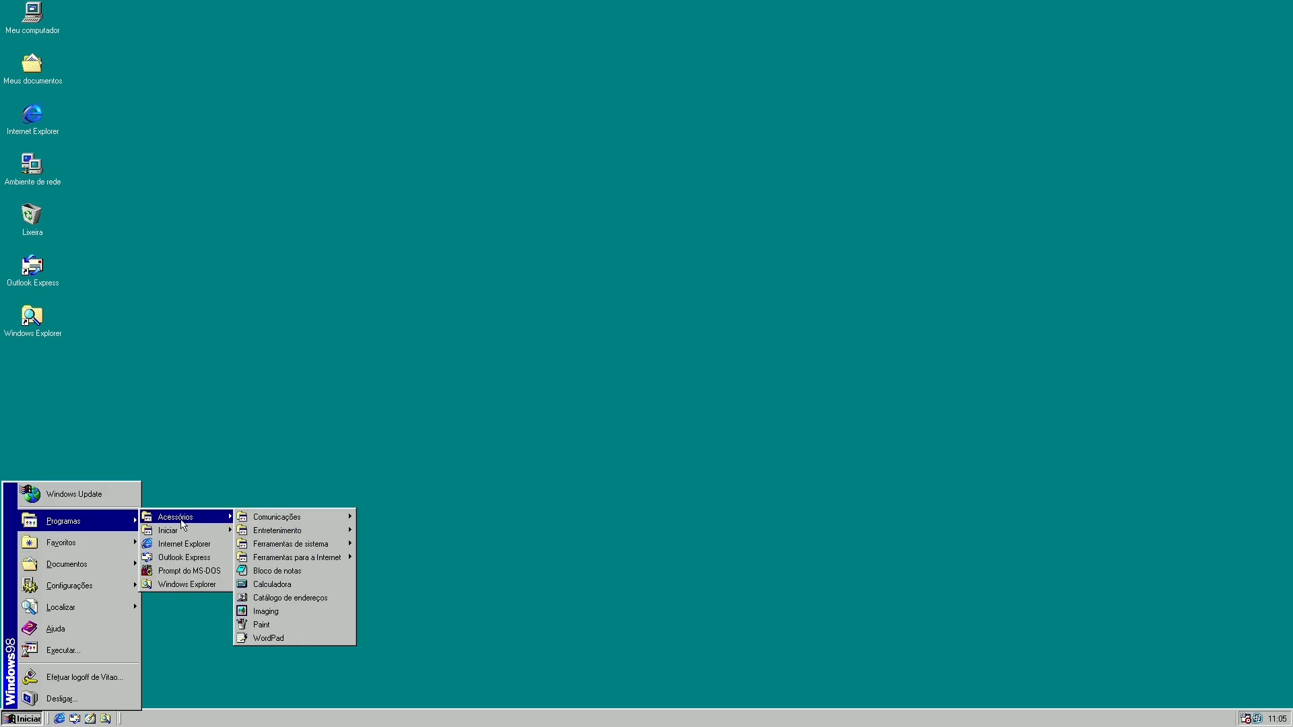
left_click(94, 651)
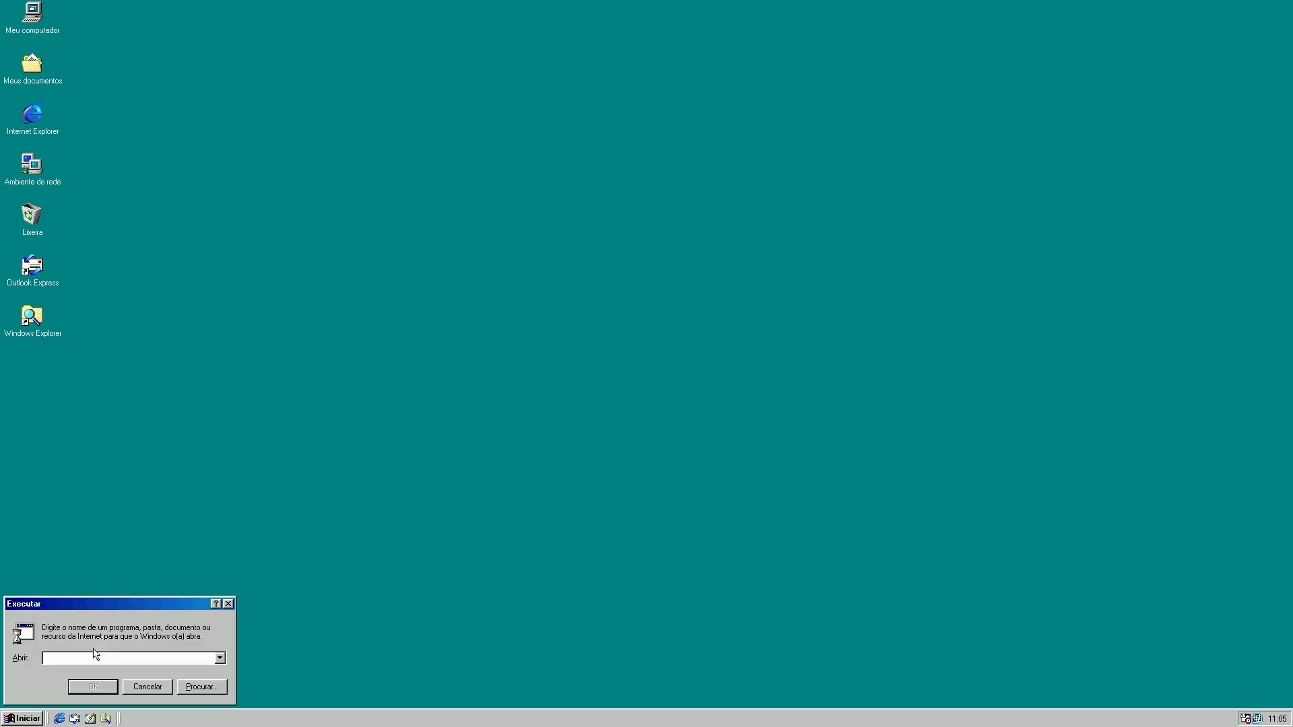
key("Return")
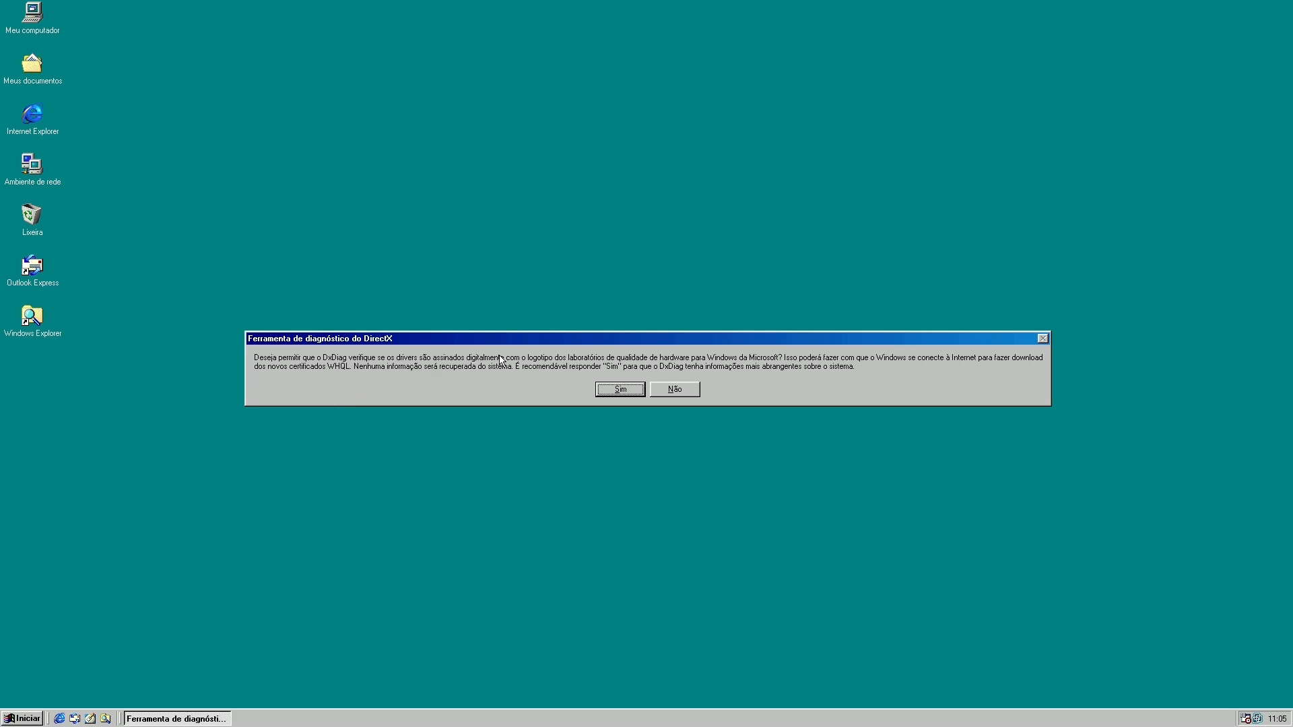
Allow the WHQL signature check and confirm the Display tab shows DirectDraw/Direct3D acceleration at 1920 x 1080.
left_click(618, 388)
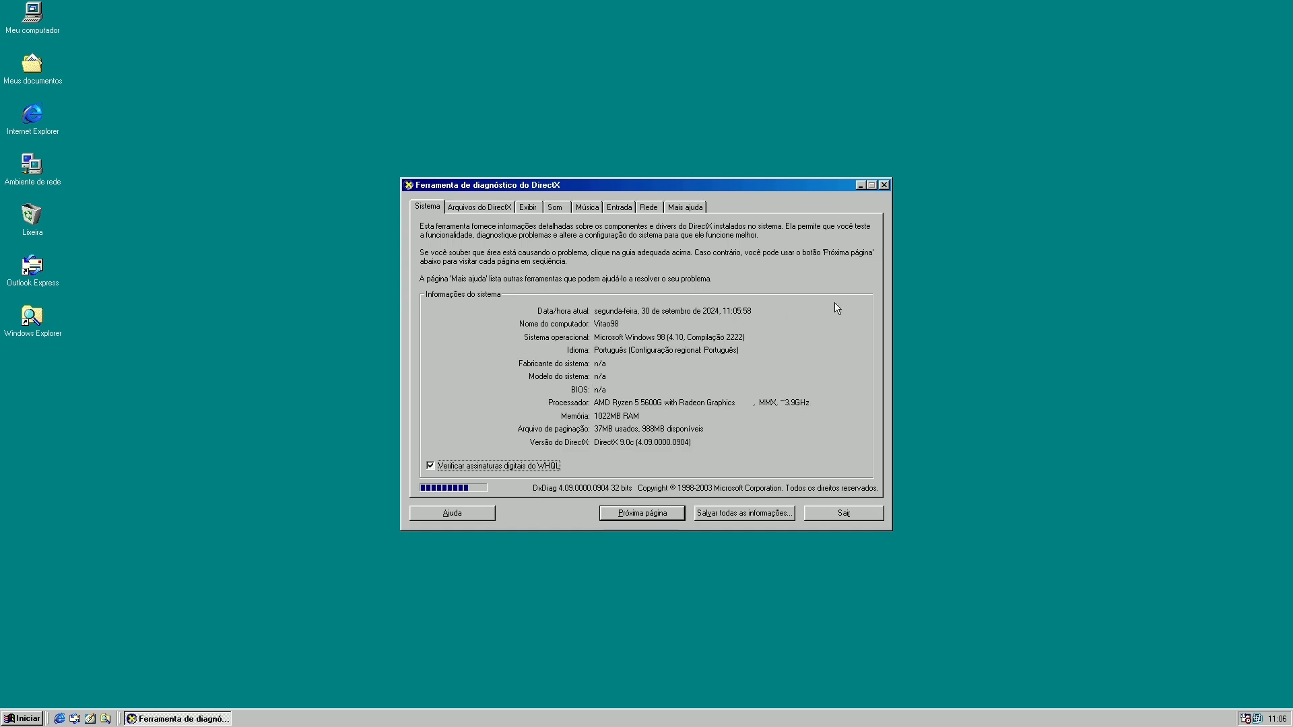
left_click(497, 208)
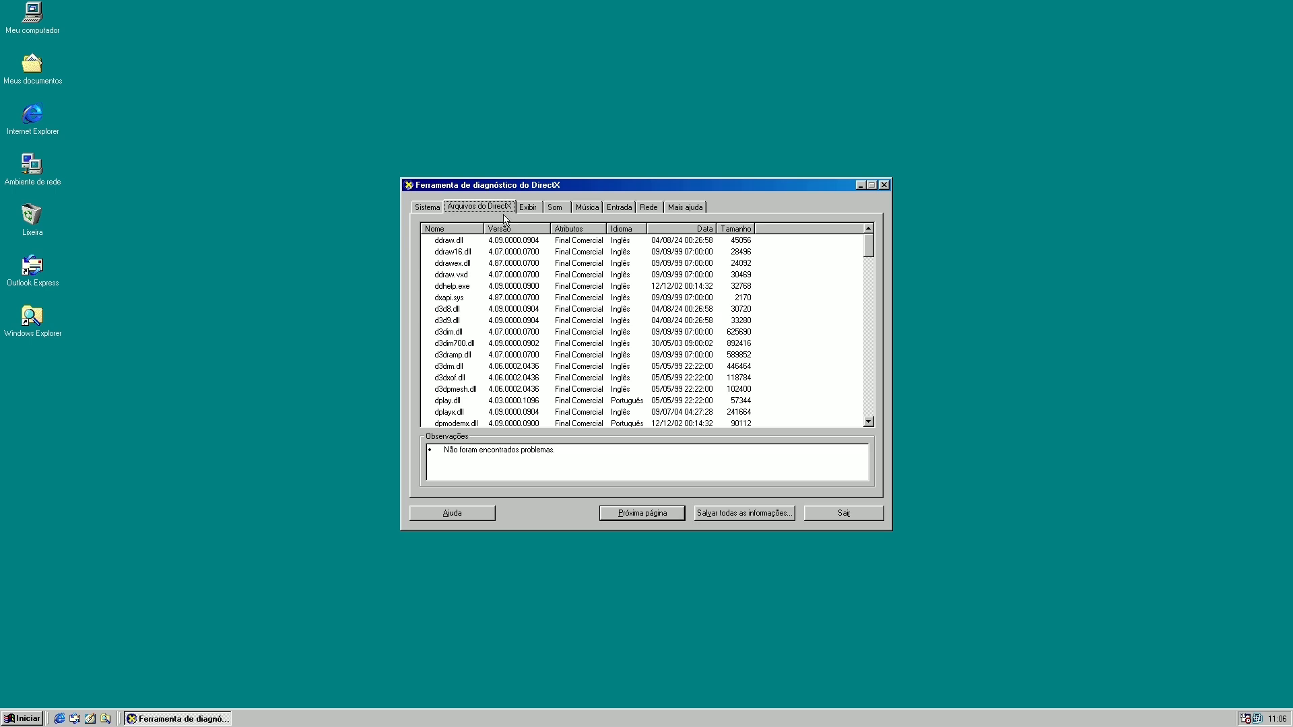
left_click_drag(868, 253, 875, 418)
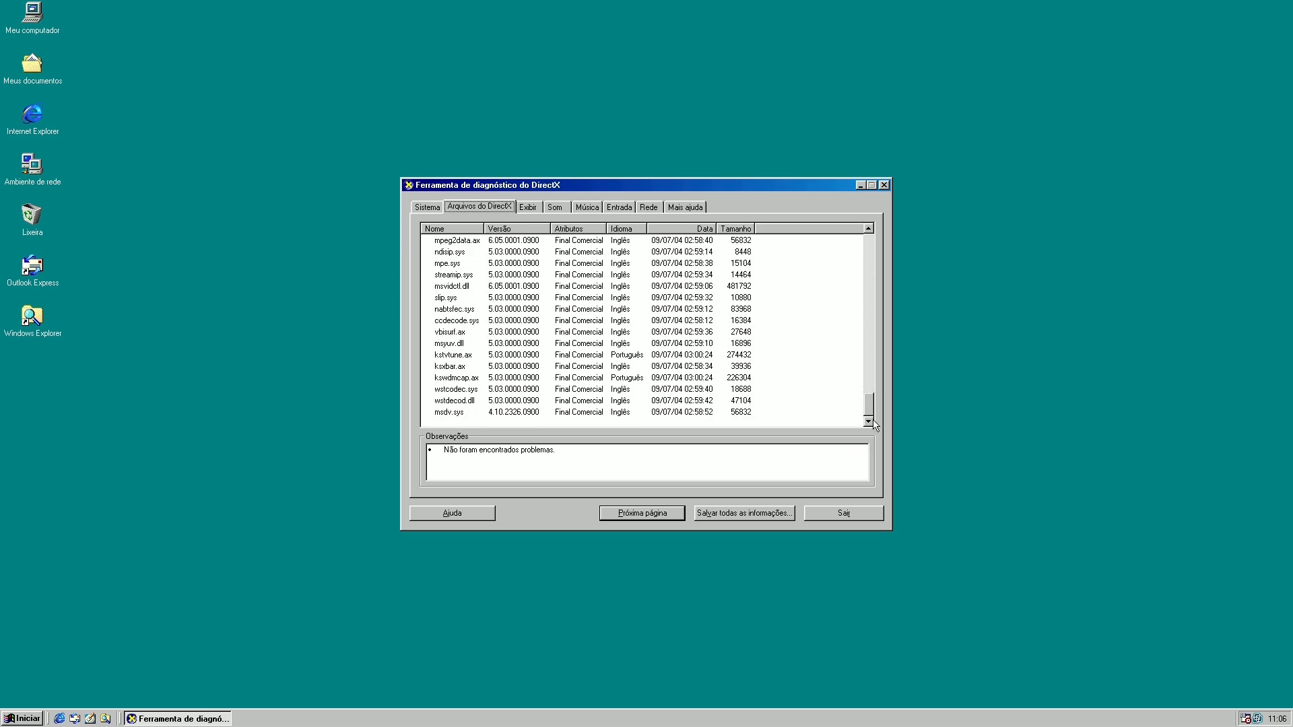
left_click(529, 207)
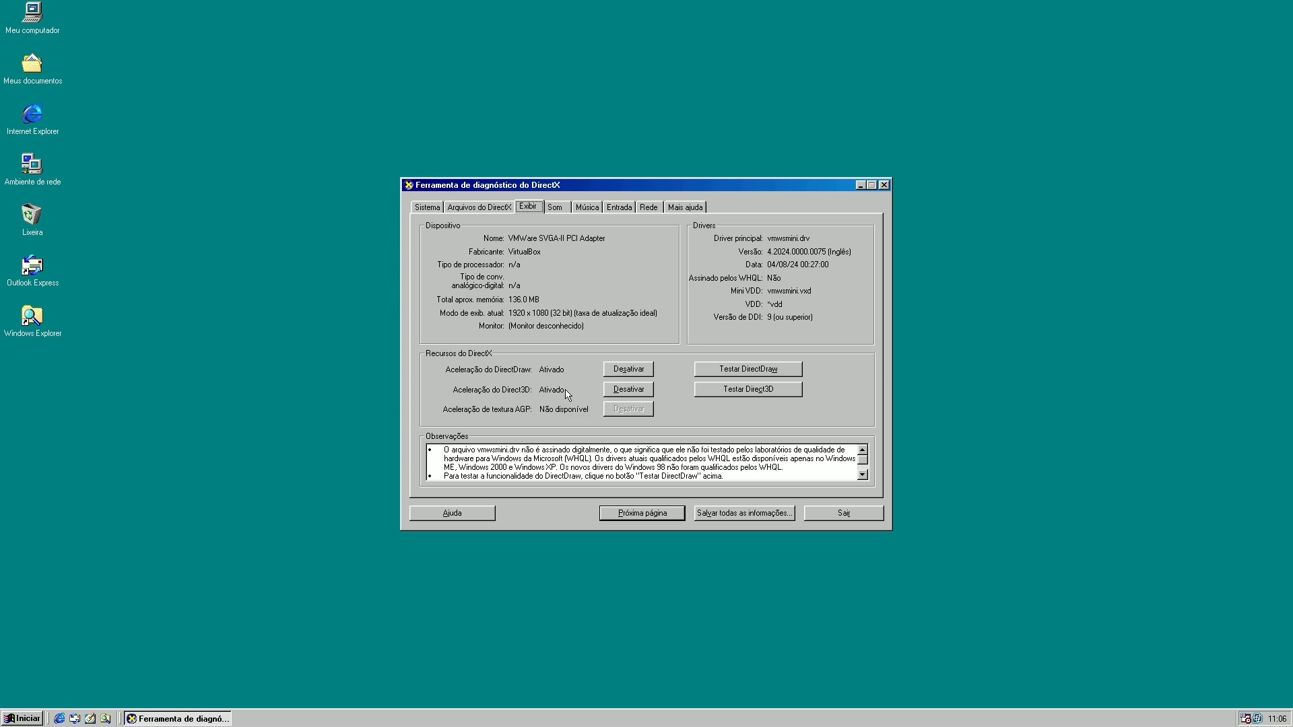
Run the DirectDraw test through its first drawing test to the bouncing-box test.
left_click(758, 372)
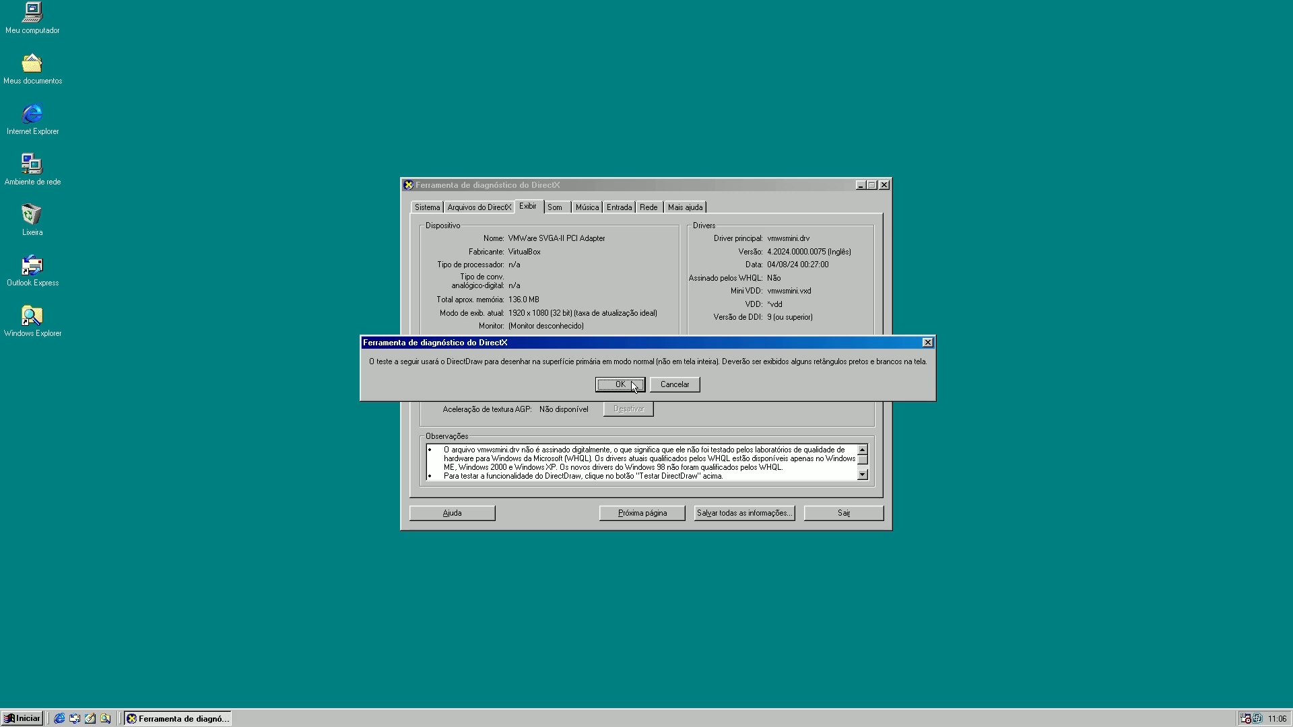
left_click(622, 388)
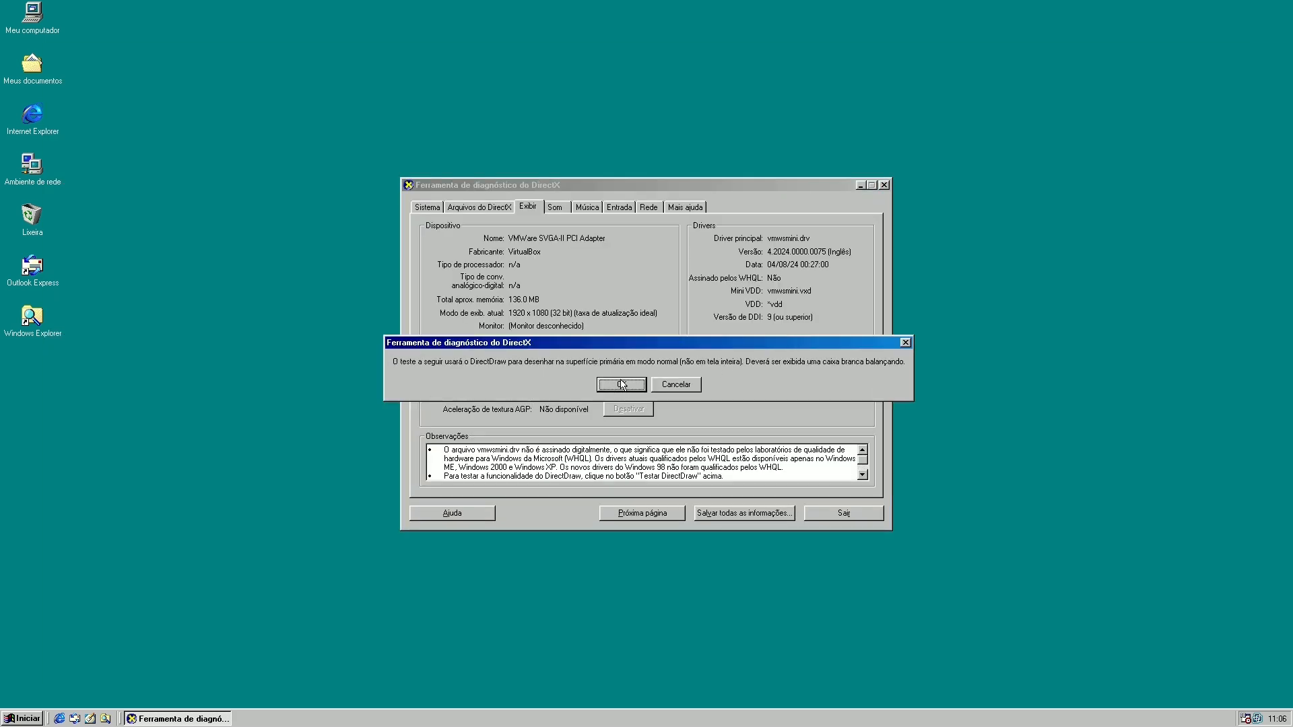
left_click(621, 385)
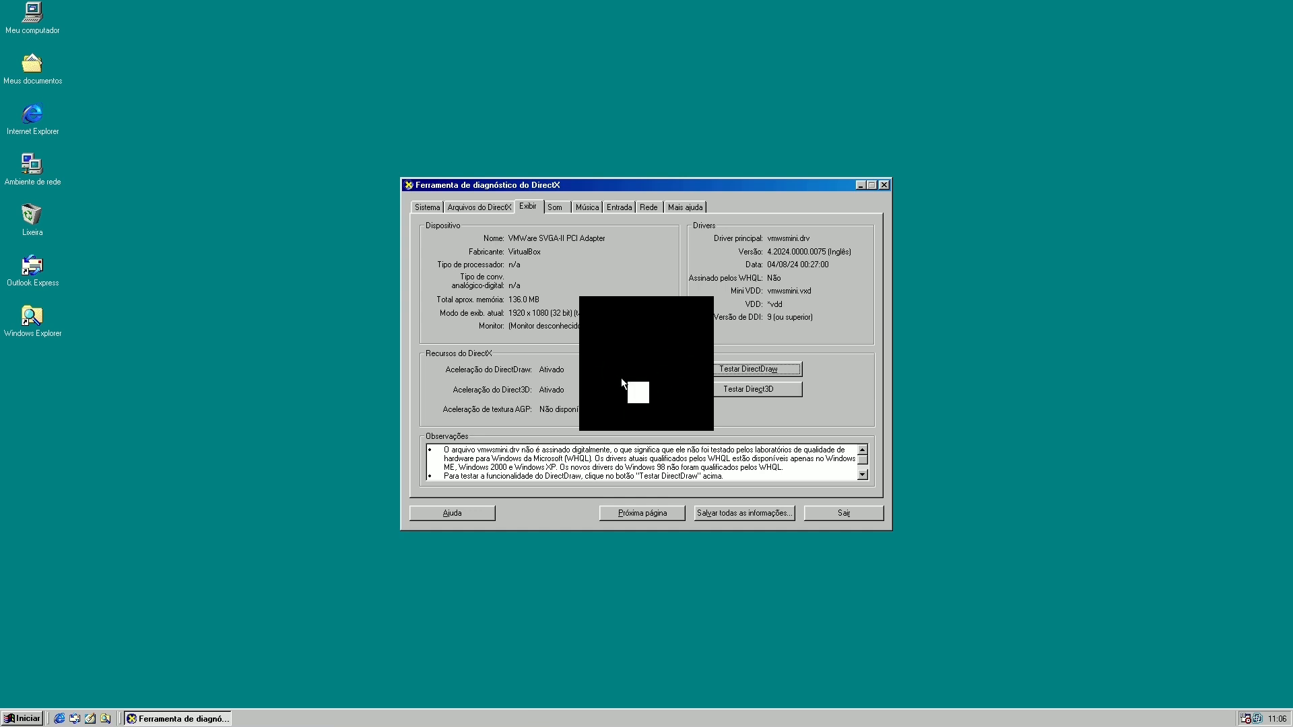